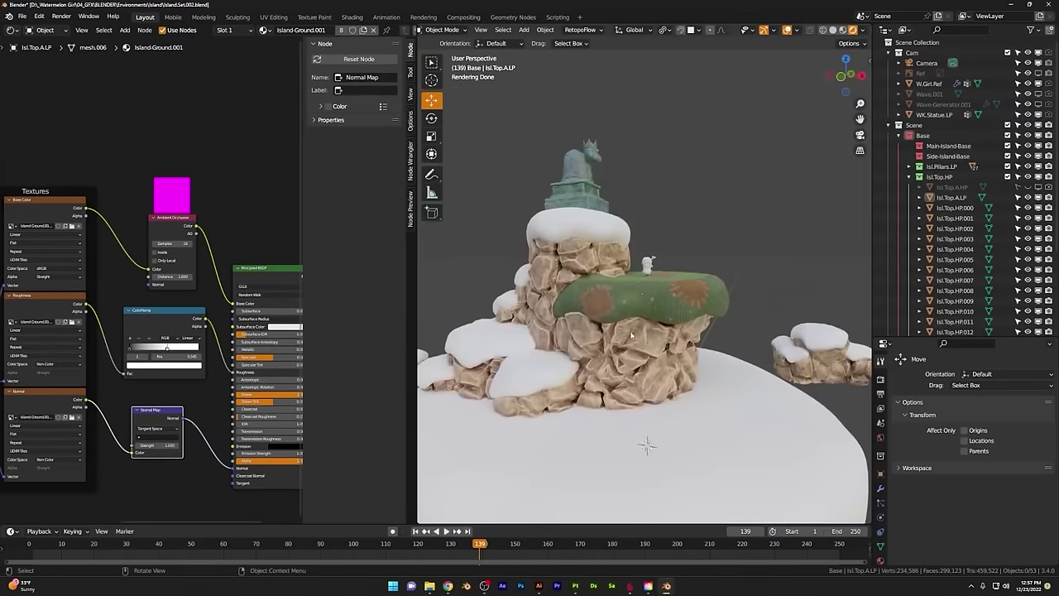
scroll(634, 336, up, 5)
scroll(645, 355, down, 5)
middle_drag(646, 356, 652, 356)
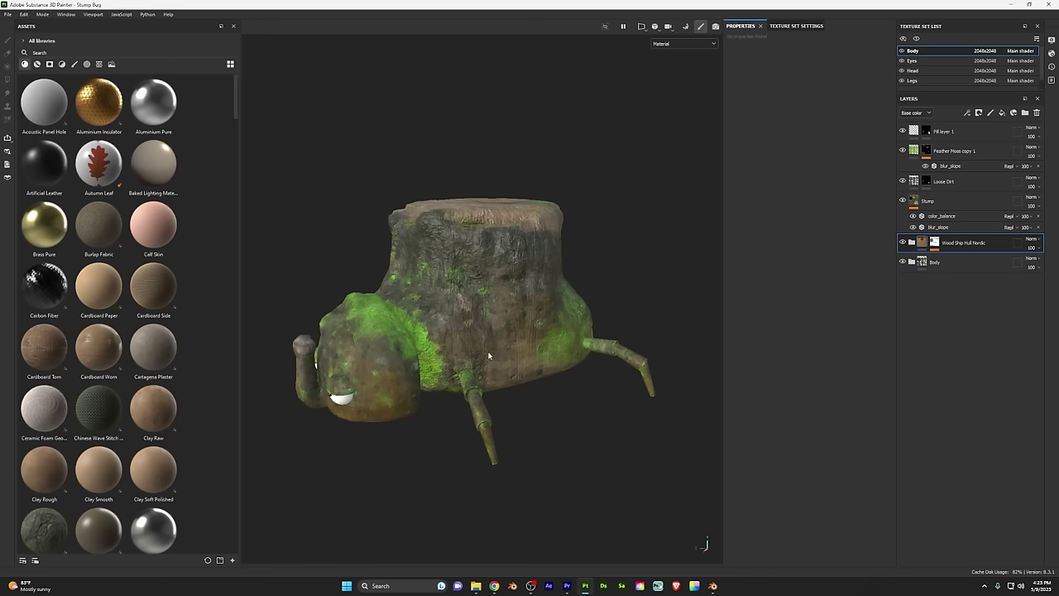
In Substance 3D Painter, examine the stump bug model and display the Wood Ship Hull Nordic folder's mask on it
alt+drag(488, 356, 437, 379)
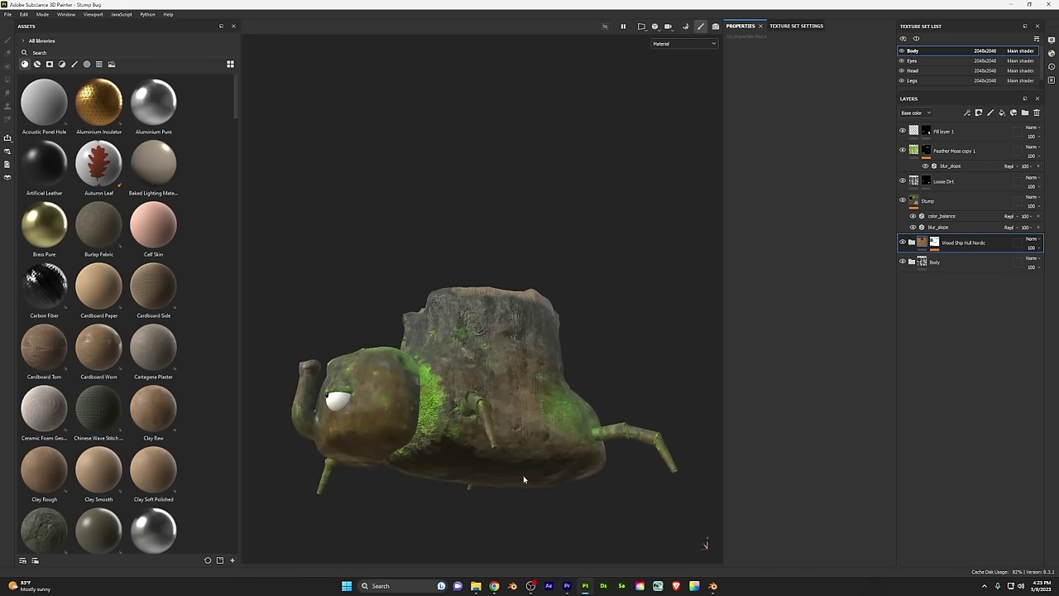
alt+drag(487, 344, 483, 417)
alt+middle_drag(531, 430, 508, 368)
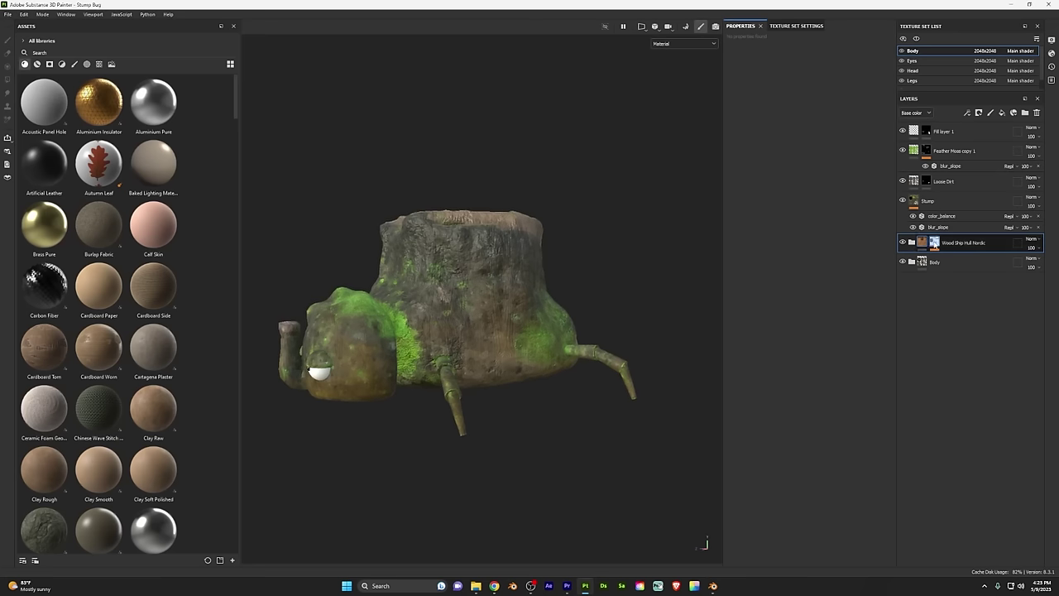
click(934, 243)
alt+drag(514, 390, 485, 335)
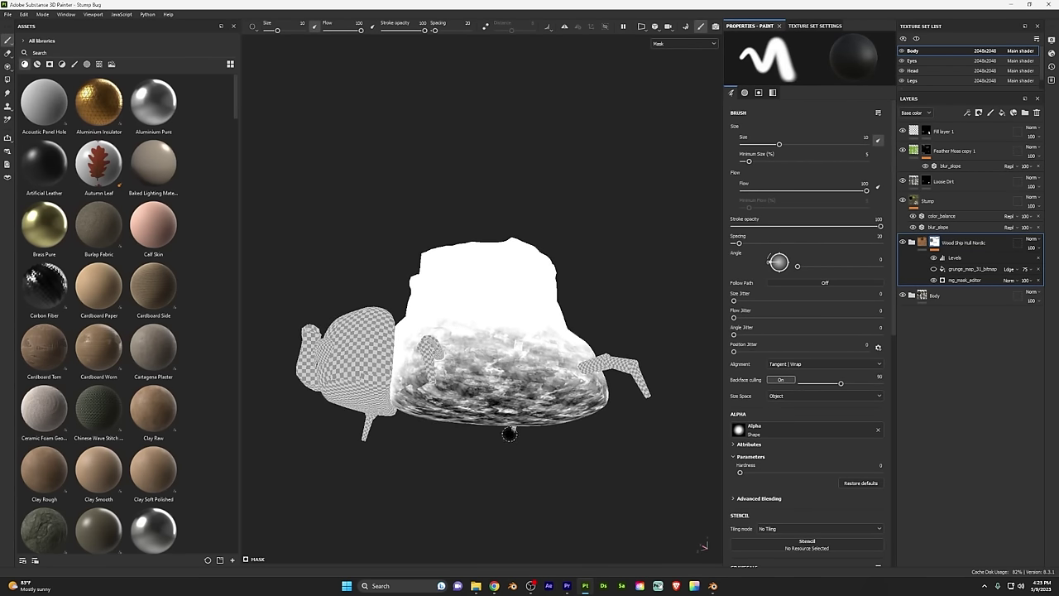
alt+drag(512, 290, 542, 397)
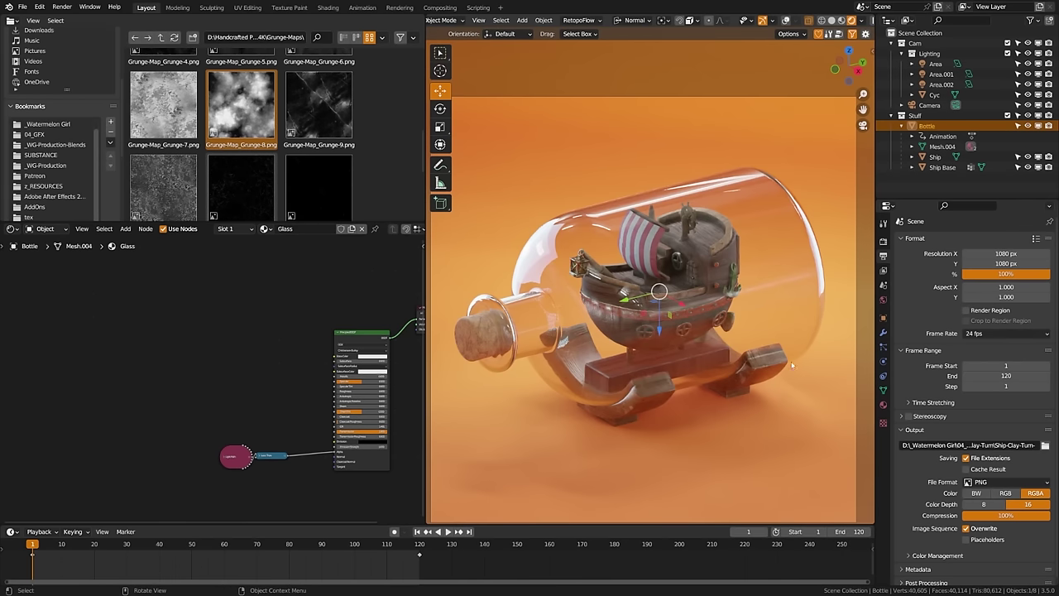
In Blender, add a Gradient Texture node to the bottle's Glass material, beside the Principled BSDF
middle_drag(292, 388, 232, 392)
scroll(230, 367, up, 7)
key(shift+a)
click(166, 328)
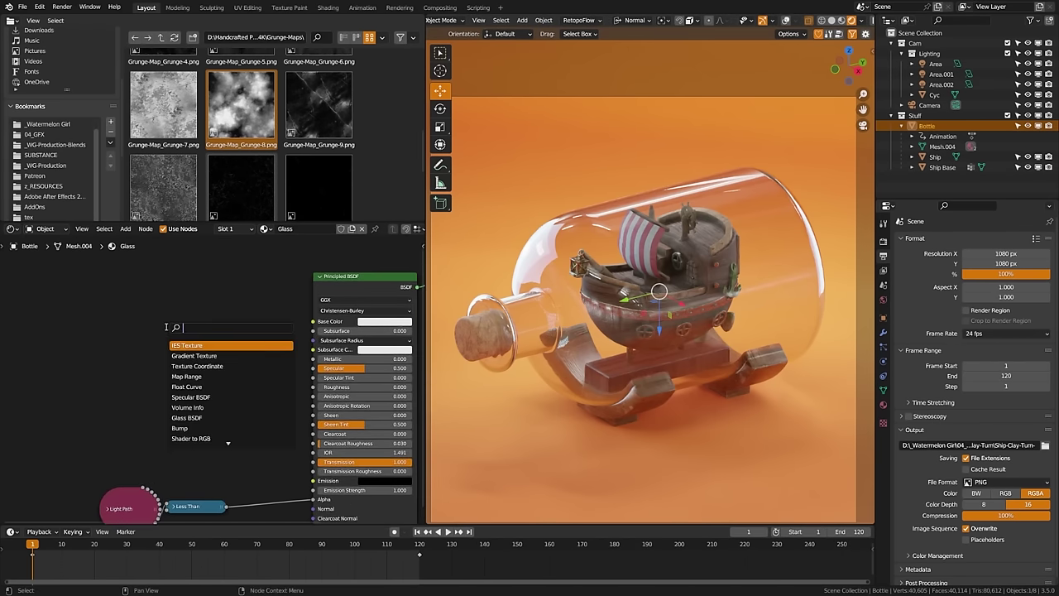
key(Down)
key(Return)
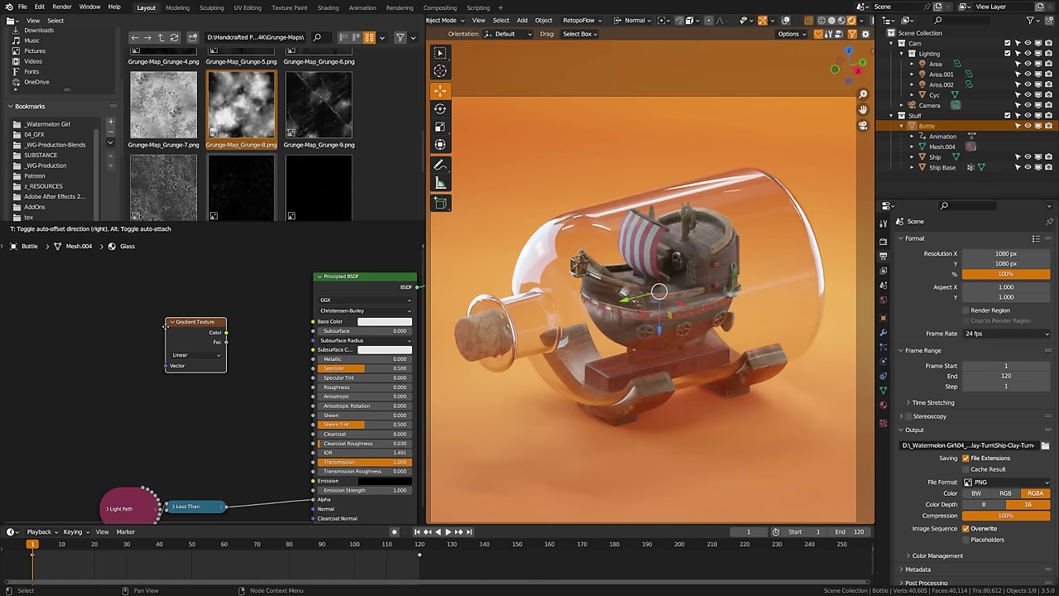
click(101, 313)
Select the Gradient Texture node and feed its vector with linked Texture Coordinate and Mapping nodes
middle_drag(142, 347, 194, 359)
middle_drag(136, 320, 240, 327)
drag(274, 336, 259, 337)
click(204, 332)
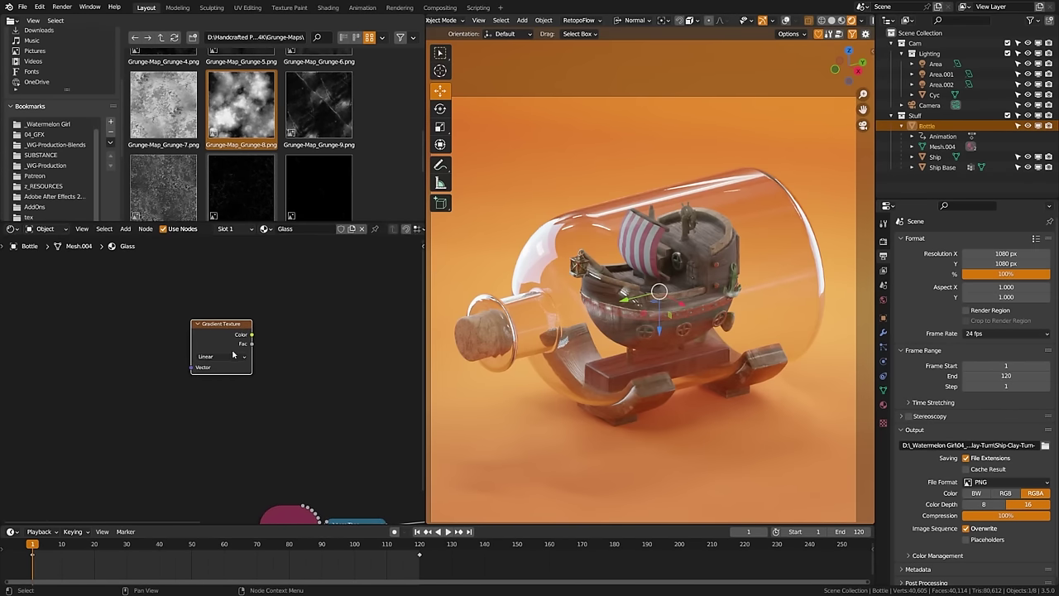
key(ctrl+t)
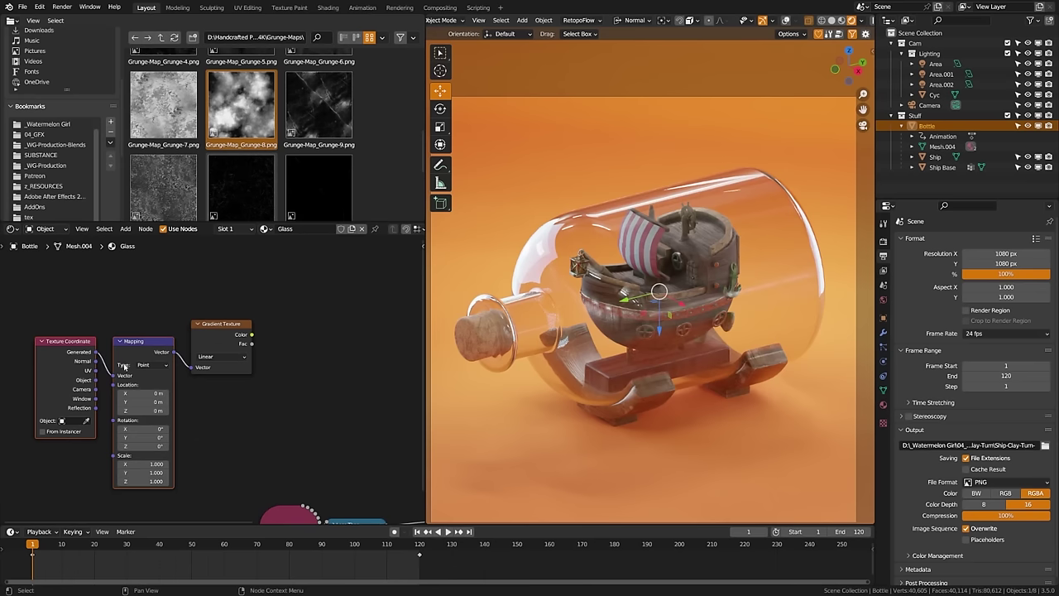
drag(153, 385, 162, 368)
Add a ColorRamp fed by the Gradient Texture's colour and preview its output on the bottle
middle_drag(255, 391, 168, 390)
drag(164, 333, 222, 347)
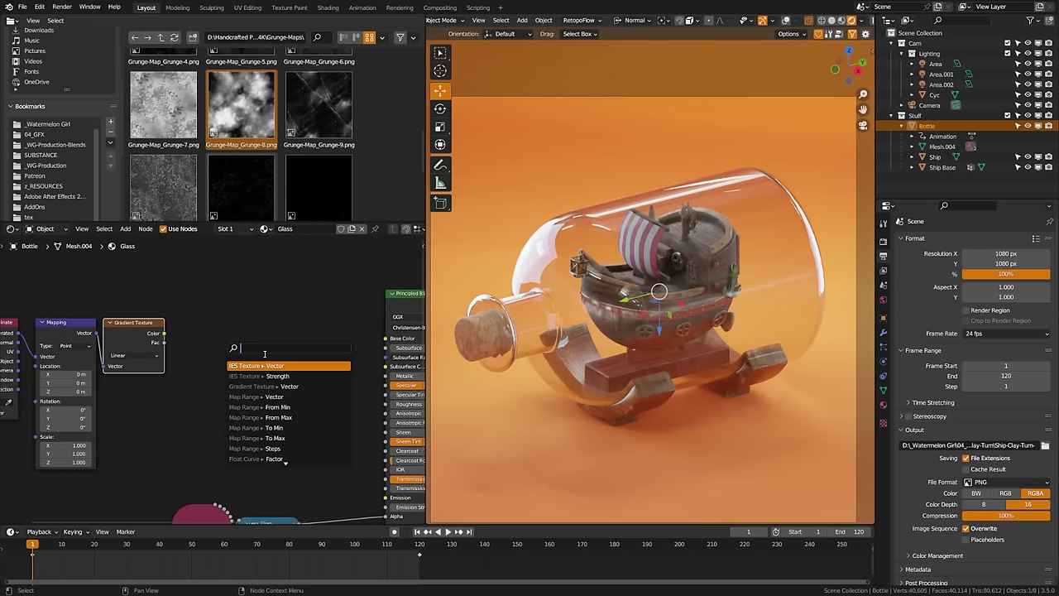
text(color)
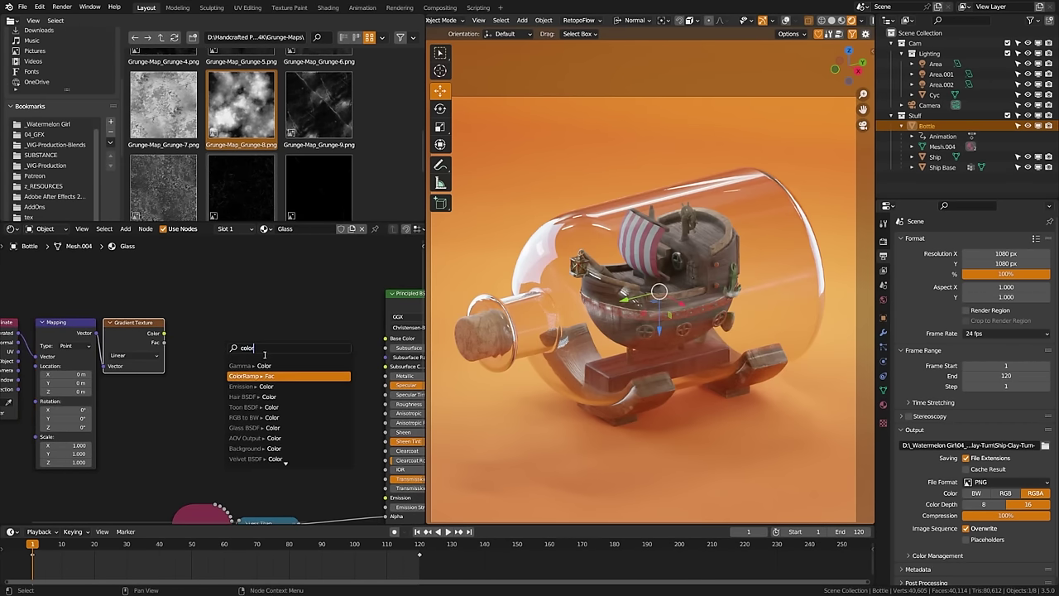
click(249, 376)
click(228, 361)
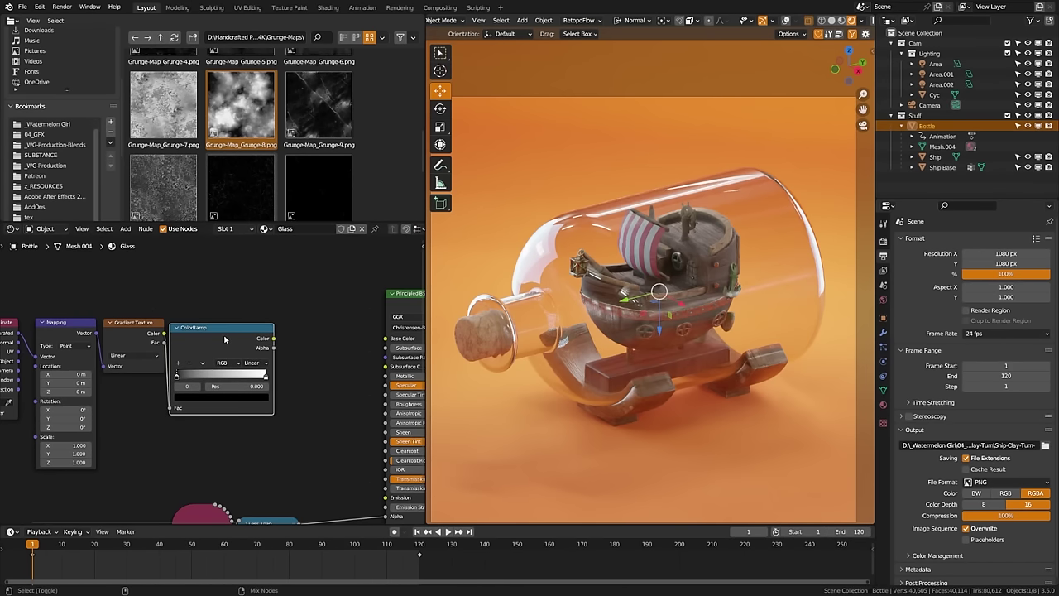
ctrl+shift+click(224, 340)
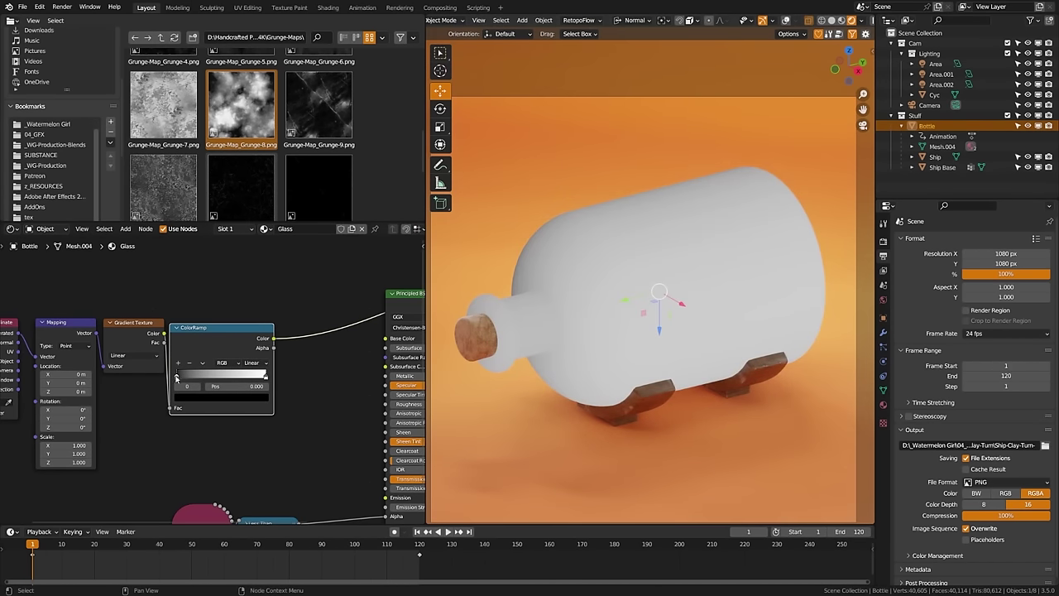
Move the ColorRamp's black stop to about 0.495 and set the Mapping node's Y rotation to 90°
drag(175, 378, 220, 378)
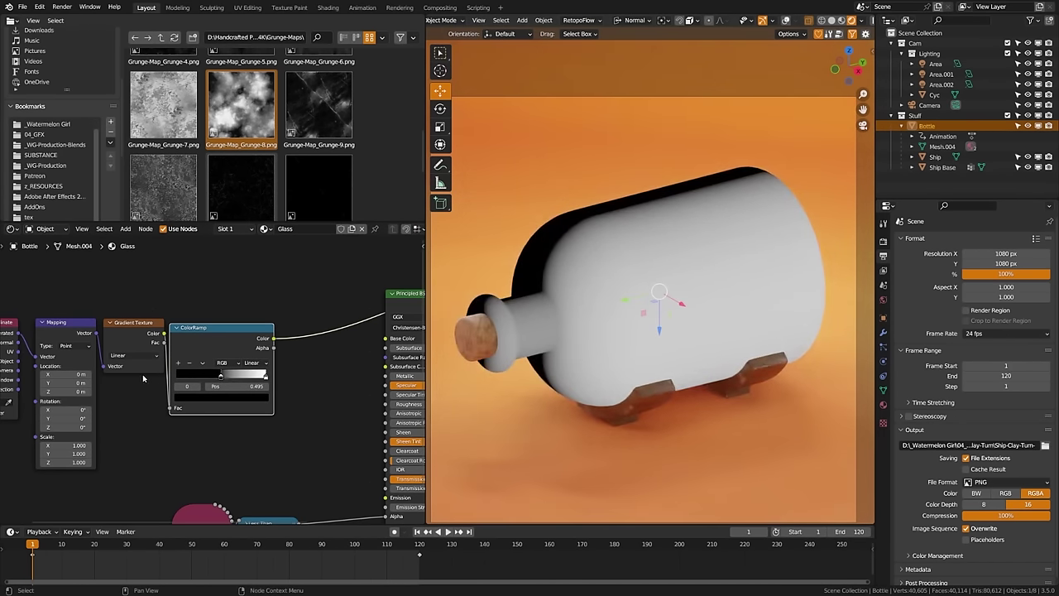
middle_drag(84, 417, 119, 405)
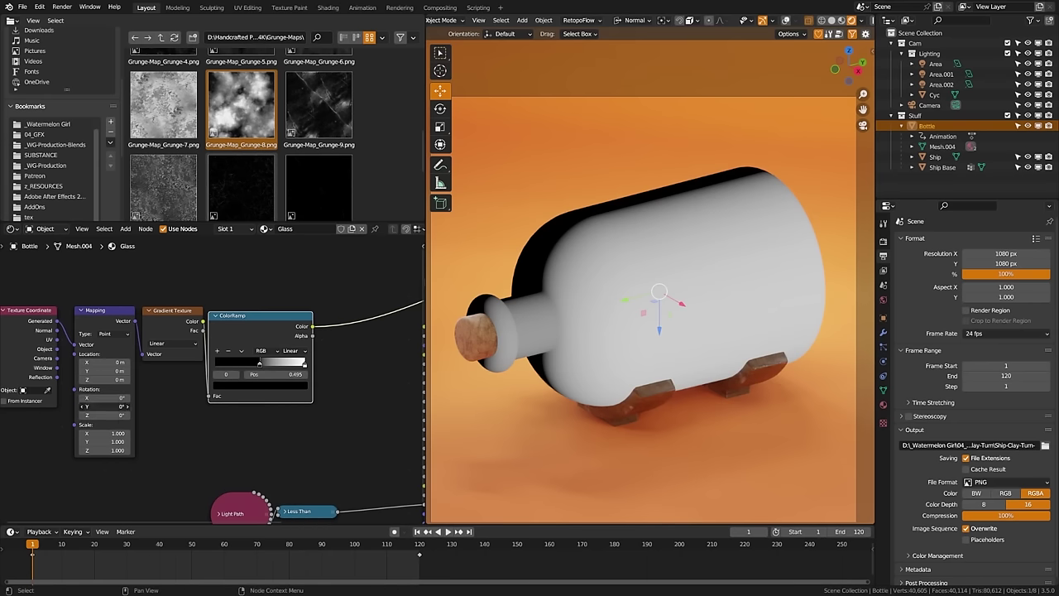
drag(118, 405, 120, 406)
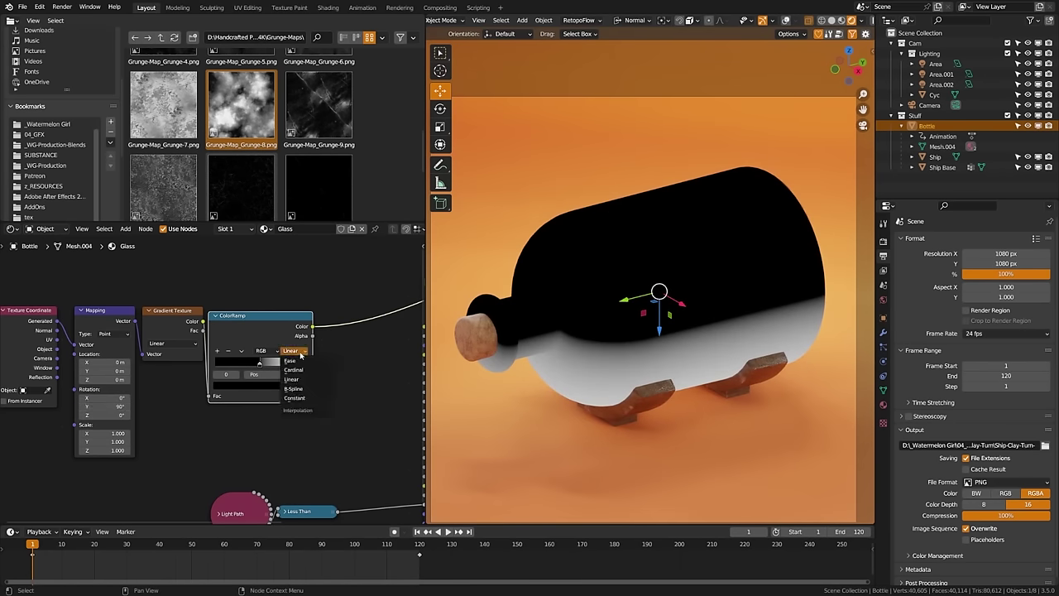
Set the ColorRamp's interpolation to B-Spline and move its black stop to about 0.636
click(305, 389)
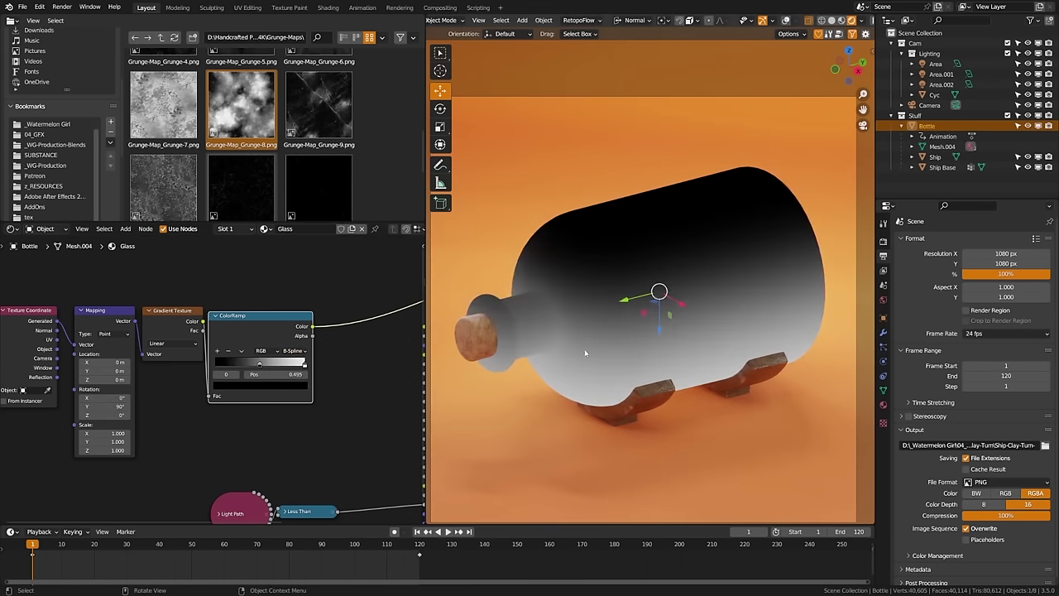
drag(261, 367, 281, 371)
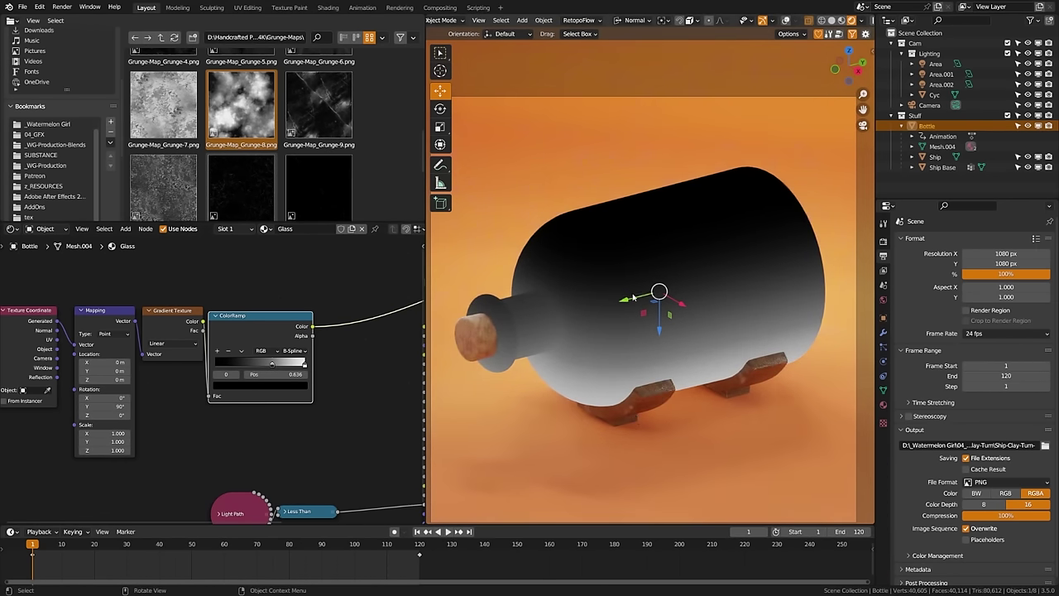
Move the texture coordinate, mapping, gradient and ColorRamp nodes together, farther away from the Principled BSDF
scroll(166, 365, down, 2)
drag(61, 305, 276, 386)
key(g)
click(176, 339)
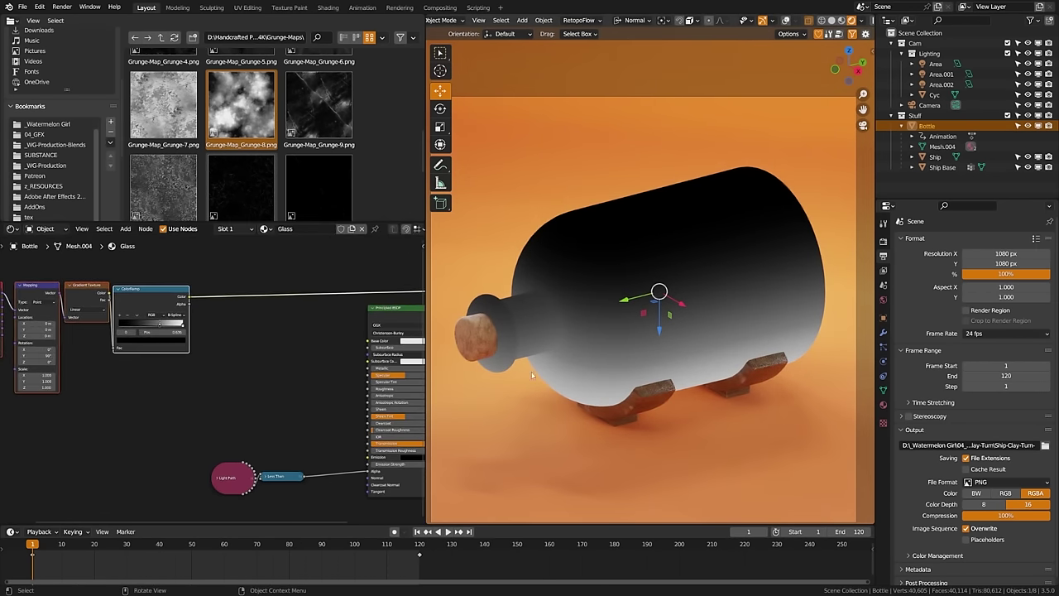
Try the ColorRamp's colour on the Principled BSDF's Roughness and Transmission Roughness inputs, and remove both links
ctrl+shift+click(380, 316)
drag(190, 297, 371, 388)
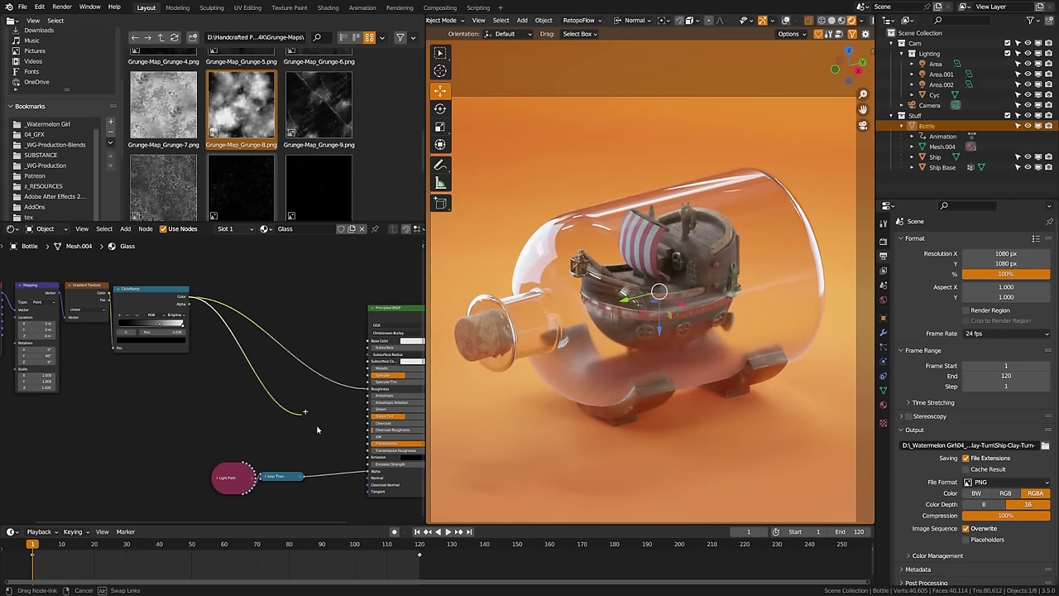
drag(324, 432, 368, 449)
middle_drag(625, 406, 622, 337)
key(KP_0)
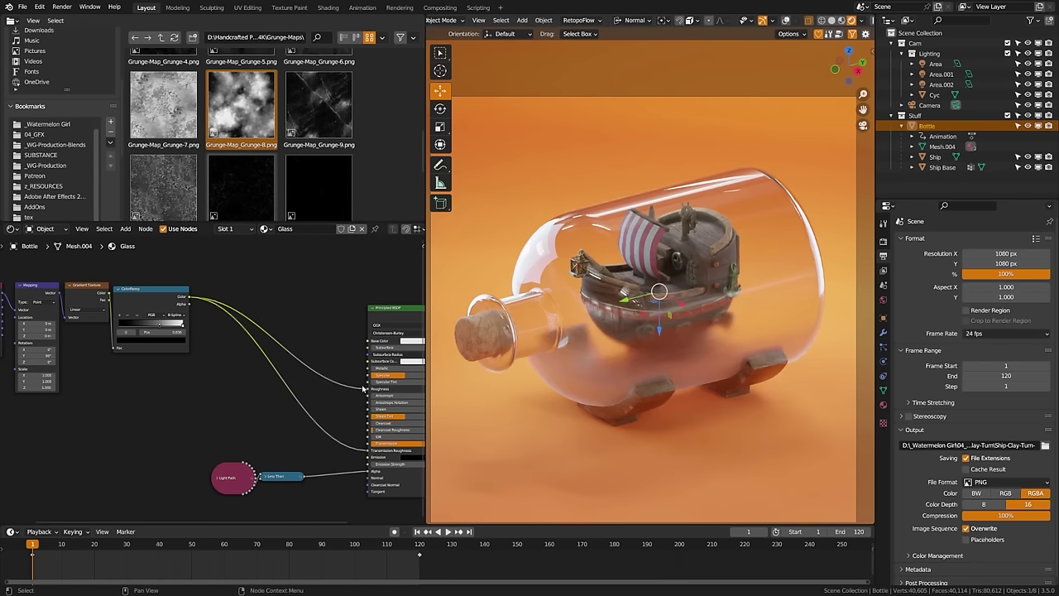
drag(368, 386, 370, 452)
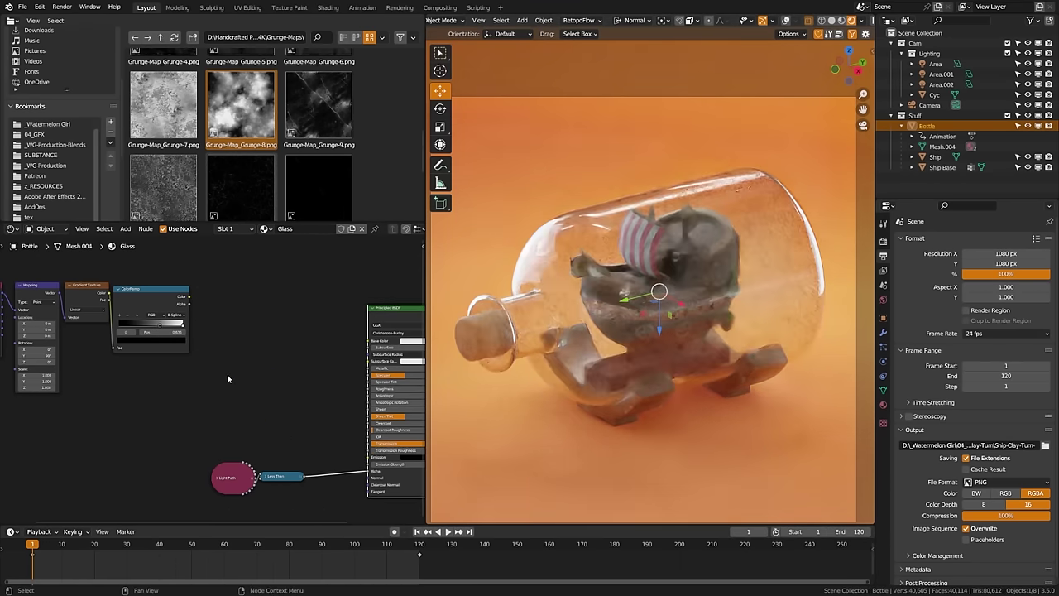
Bring Grunge-Map_Grunge-8.png into the Glass material as an image texture node and place it below the ColorRamp
scroll(227, 378, up, 3)
middle_drag(226, 378, 223, 425)
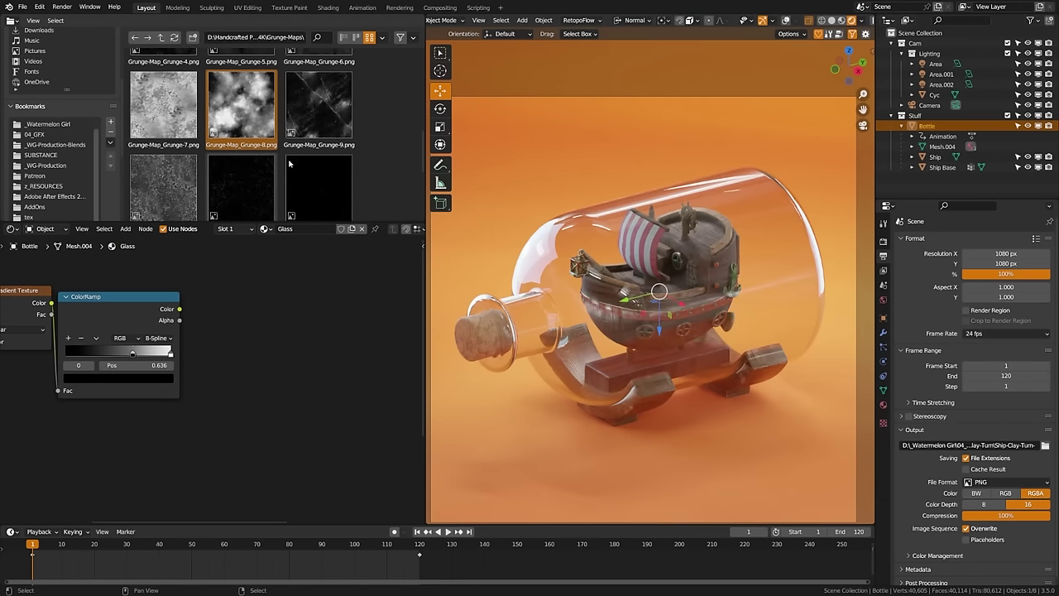
drag(242, 114, 143, 451)
middle_drag(273, 459, 245, 403)
drag(149, 422, 128, 380)
scroll(219, 378, down, 4)
middle_drag(219, 377, 179, 393)
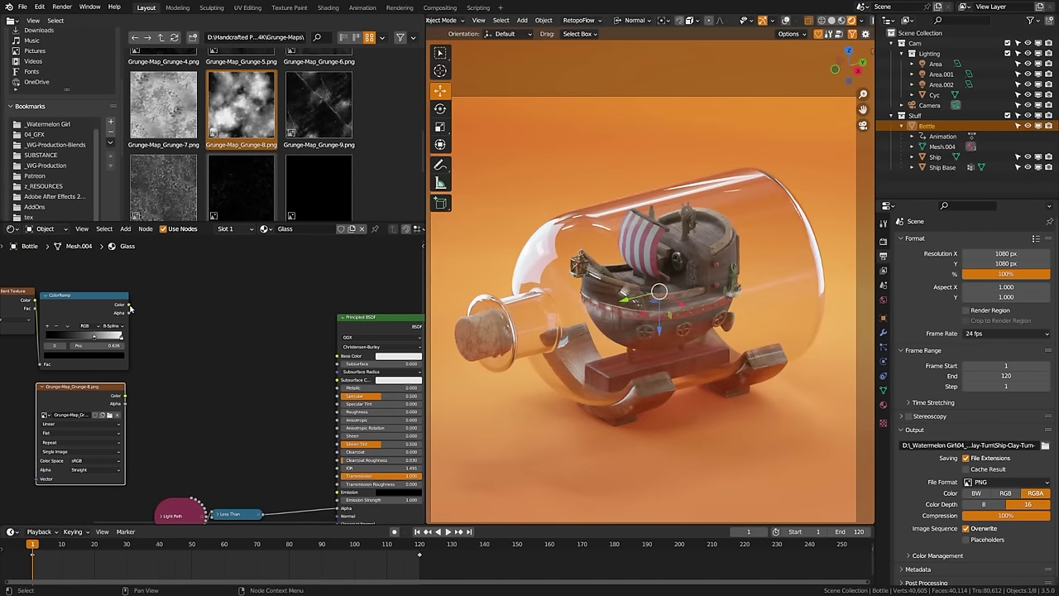
Add a Mix node in Color blending mode, with the ColorRamp linked to A and the grunge map to B
drag(130, 308, 197, 357)
text(mix)
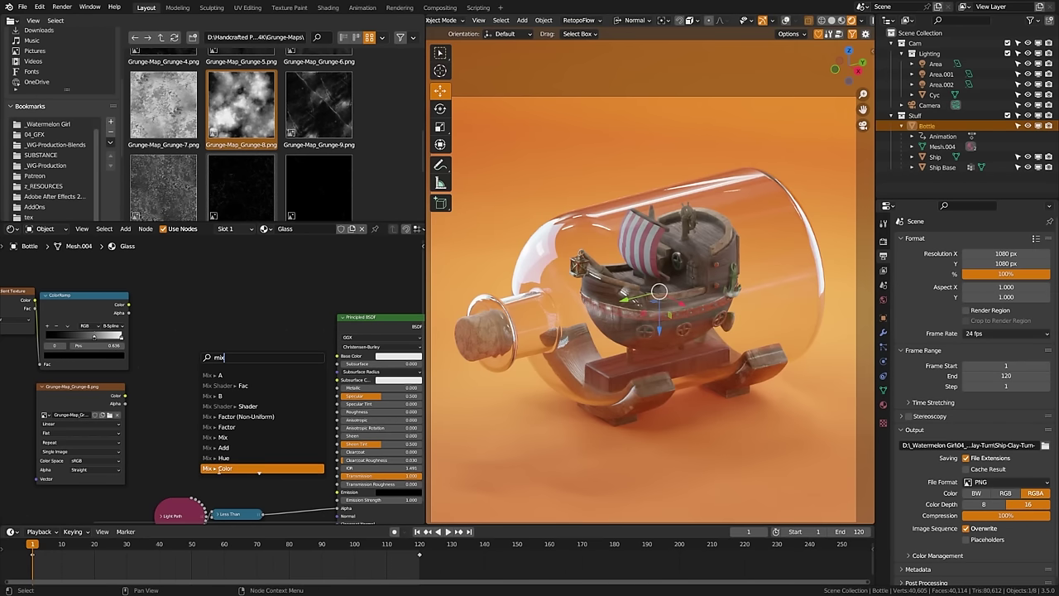
click(220, 468)
click(207, 445)
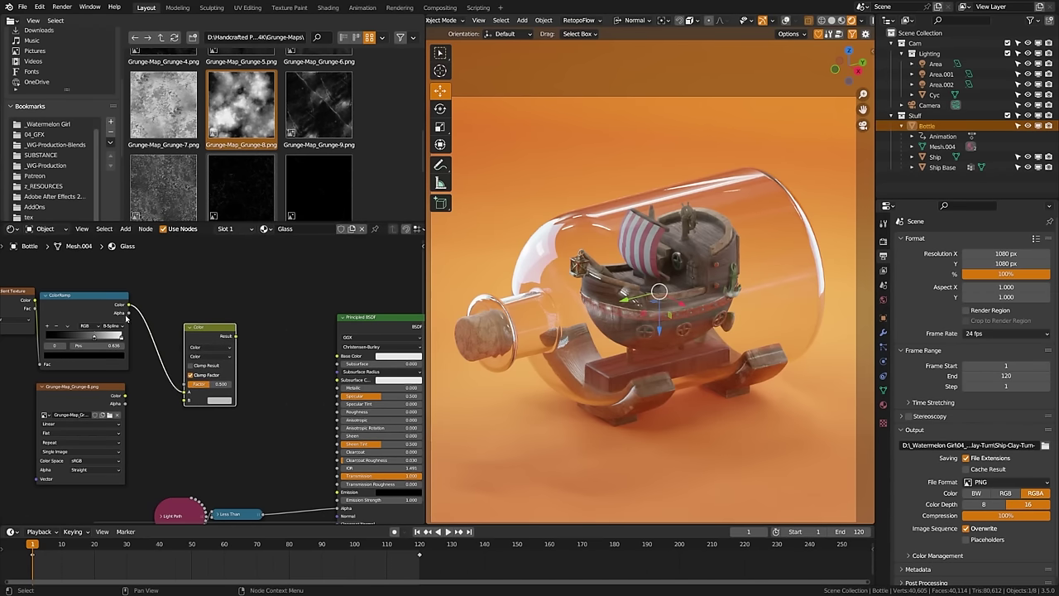
drag(123, 398, 185, 400)
Connect the Mapping node's vector output to the grunge map's Vector input
middle_drag(13, 422, 137, 405)
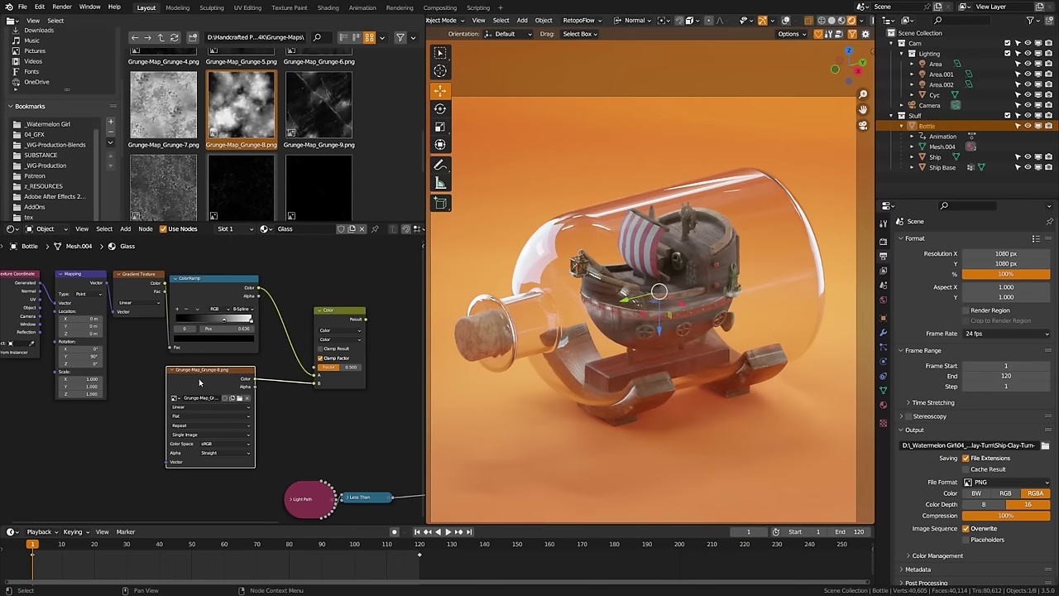
drag(106, 284, 168, 469)
Preview the mix node on the bottle and set it to Multiply with a factor of 1.000
middle_drag(168, 468, 27, 450)
ctrl+shift+click(214, 304)
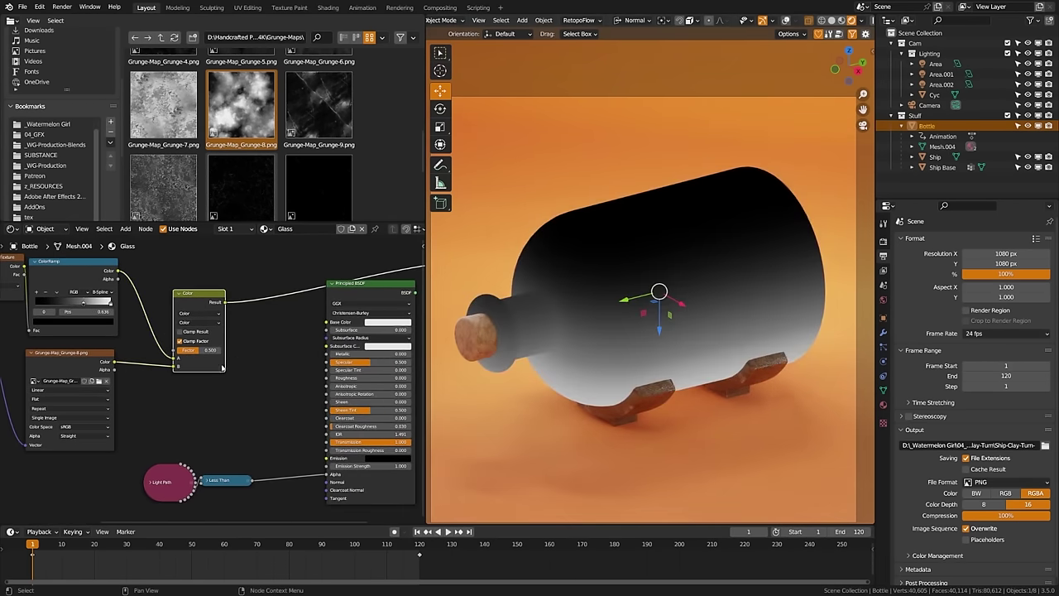
scroll(218, 370, up, 2)
click(200, 302)
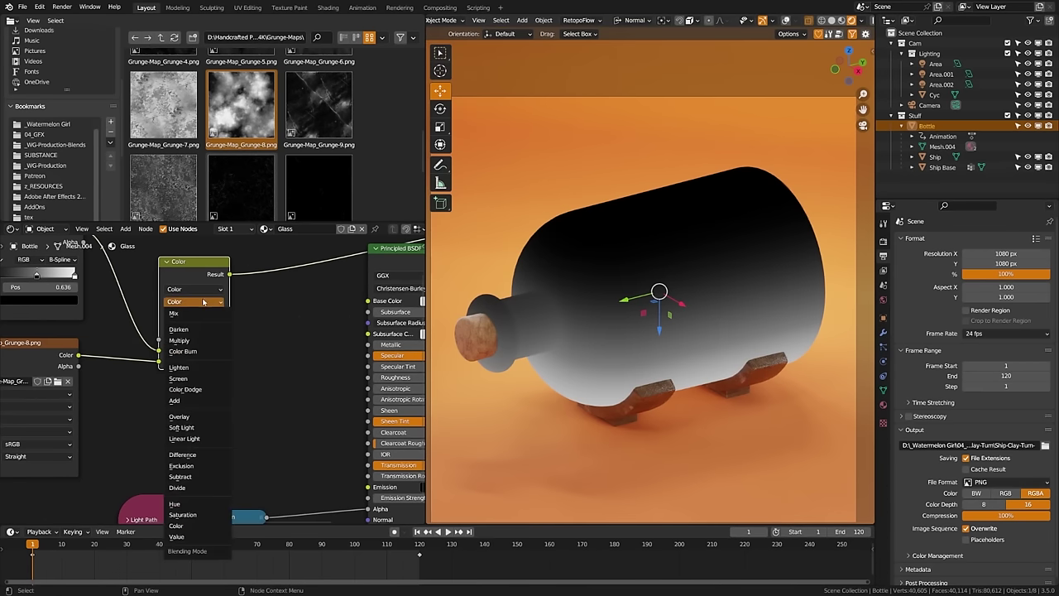
click(204, 342)
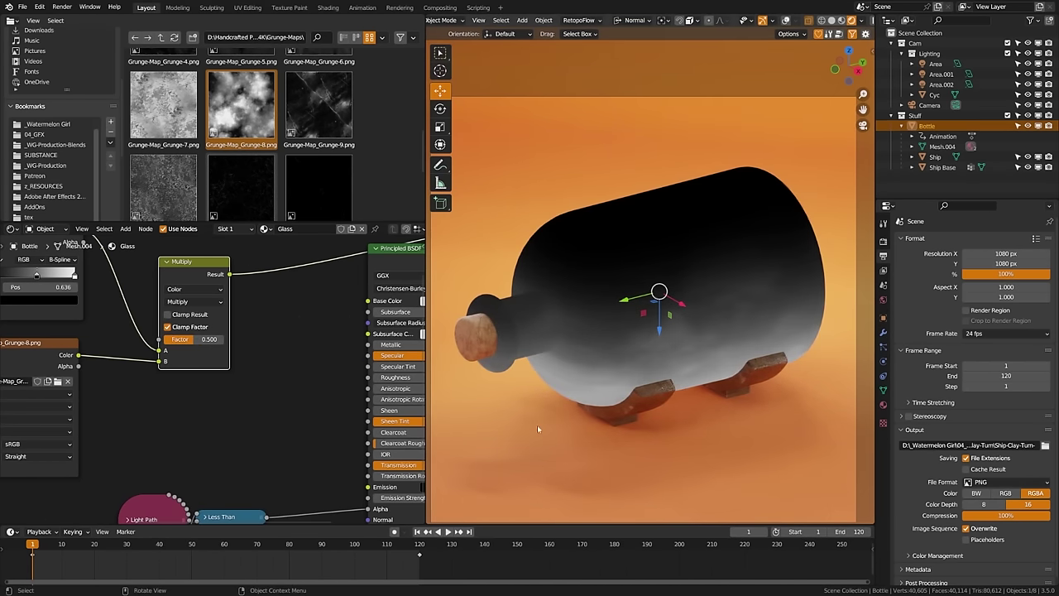
drag(210, 349, 256, 349)
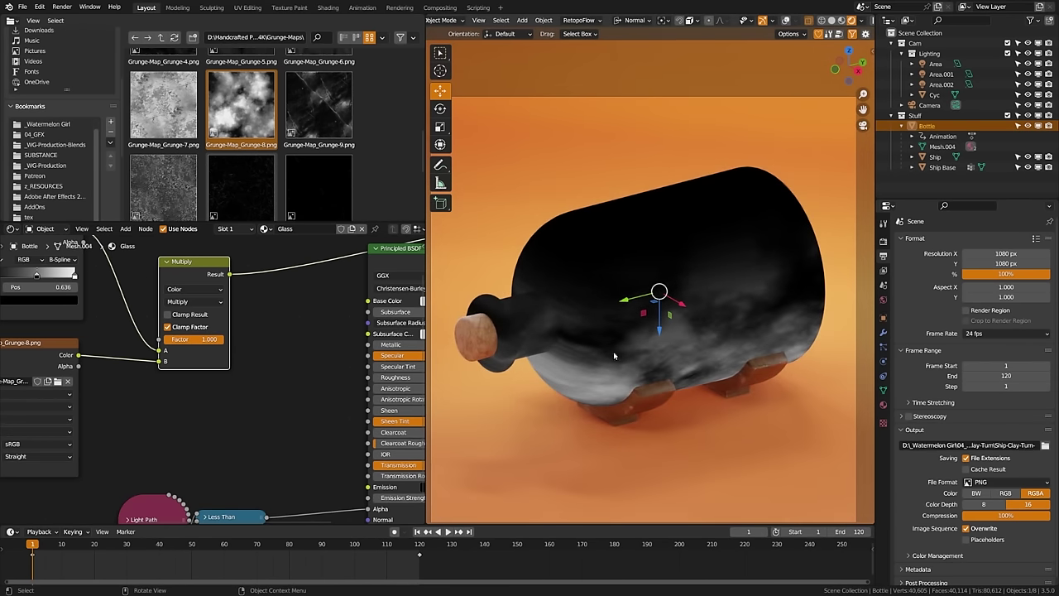
Try linking the Texture Coordinate node's Object output to the Mapping node's vector
middle_drag(8, 339, 213, 368)
scroll(213, 368, down, 3)
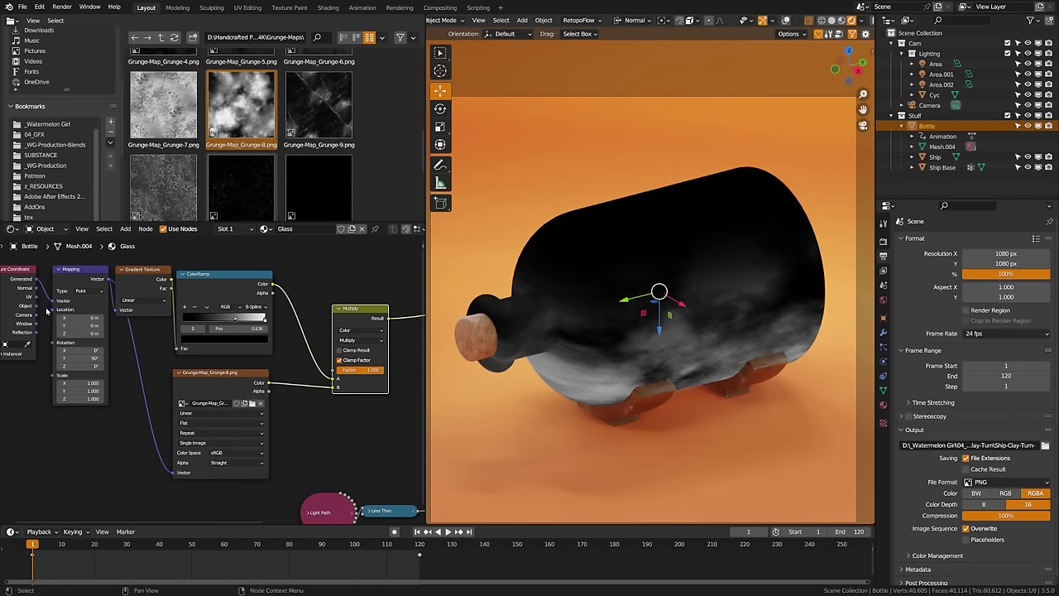
drag(37, 306, 53, 300)
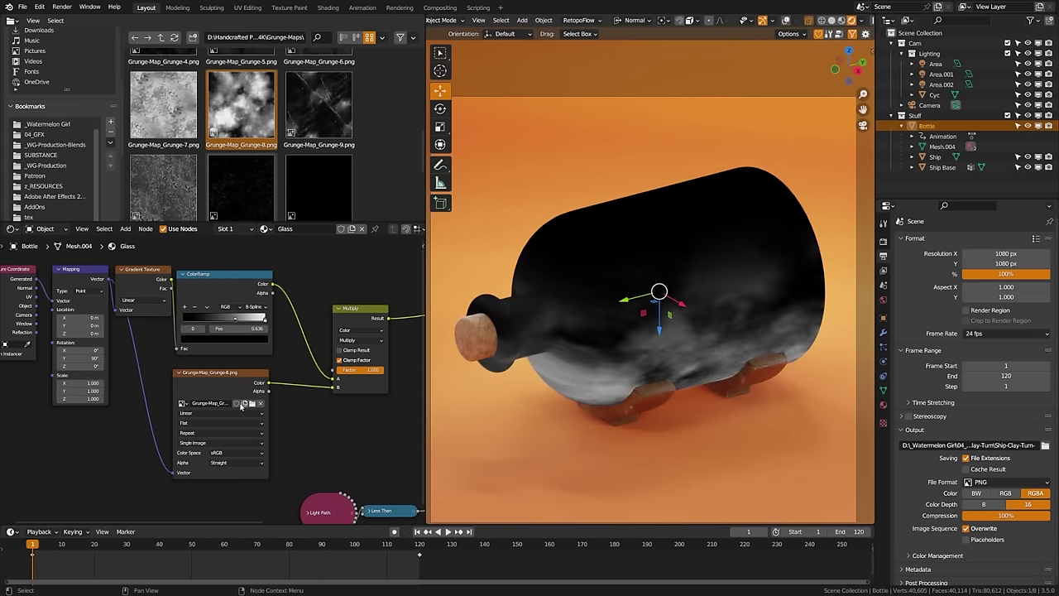
Output the Principled BSDF again instead of the preview and move it closer to the Multiply node
middle_drag(305, 417, 25, 382)
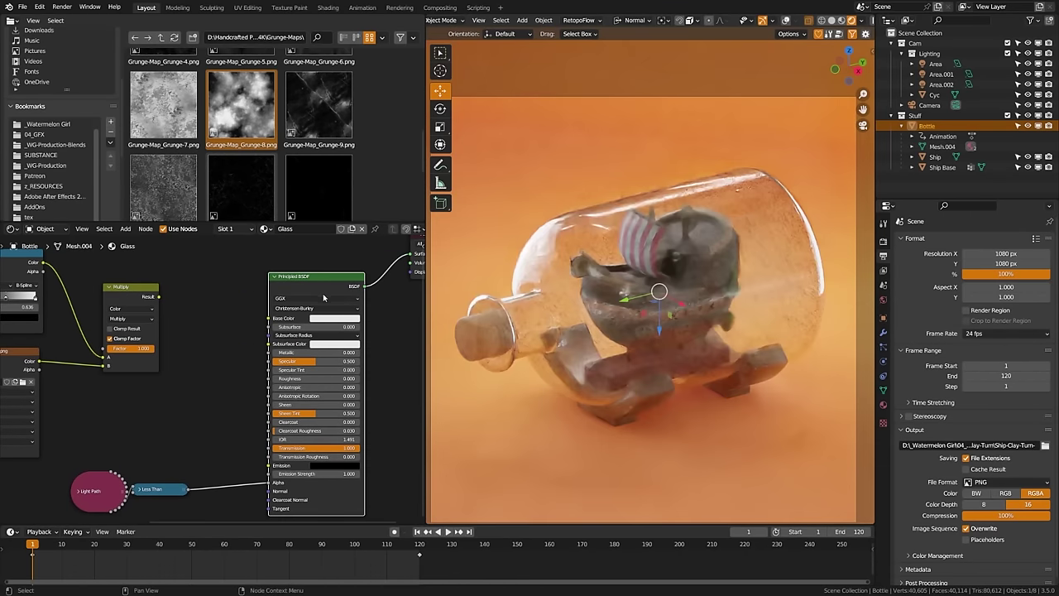
drag(353, 321, 331, 312)
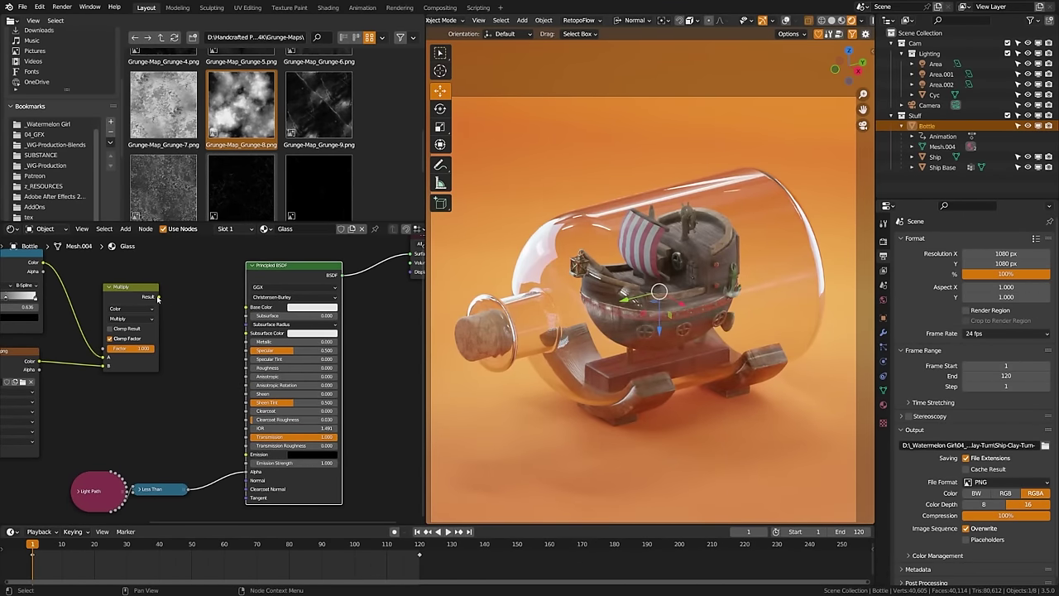
Connect the Multiply node's result to the Principled BSDF's Roughness and Transmission Roughness inputs, checking the glass up close
drag(157, 298, 248, 367)
drag(159, 298, 248, 445)
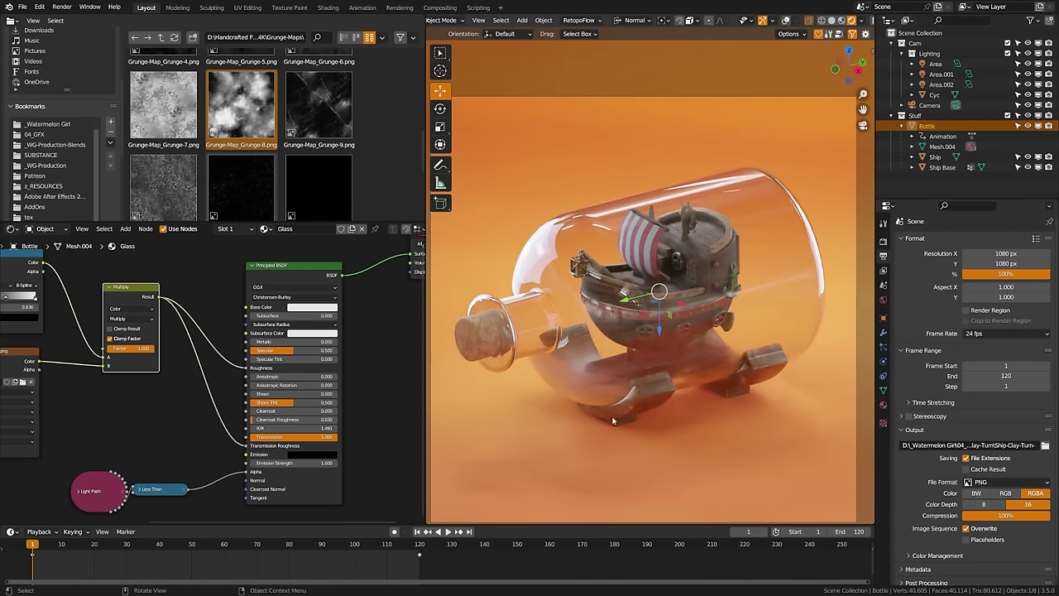
middle_drag(643, 428, 647, 392)
scroll(622, 393, up, 5)
Insert a ColorRamp node into the link between the Multiply node and the Transmission Roughness input
scroll(163, 319, down, 3)
drag(163, 320, 150, 319)
key(shift+a)
text(co)
key(Return)
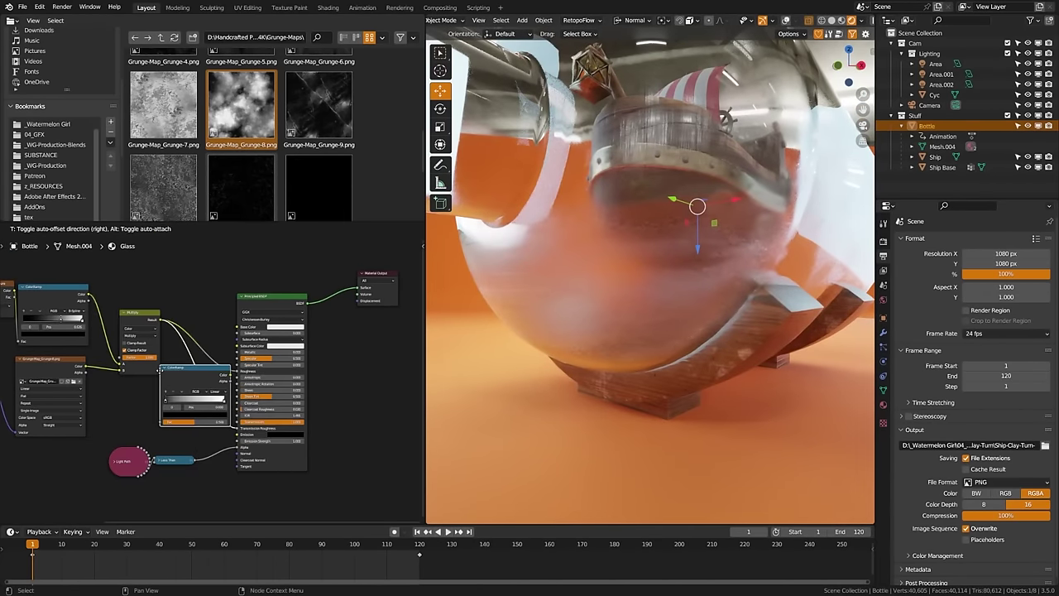
click(184, 370)
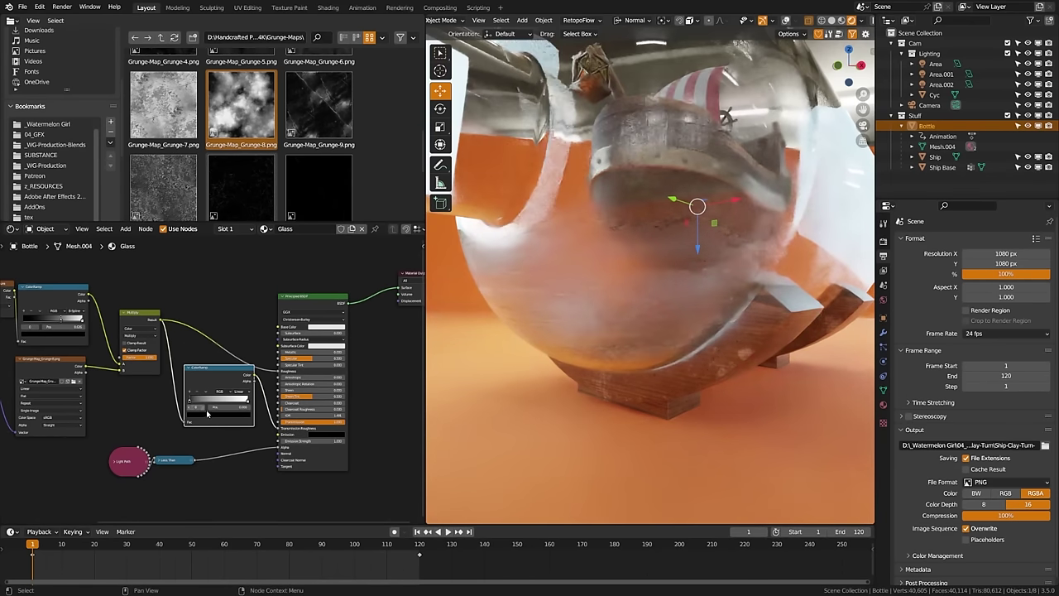
Darken the new ColorRamp's white stop and place the node beneath the Multiply node
click(231, 413)
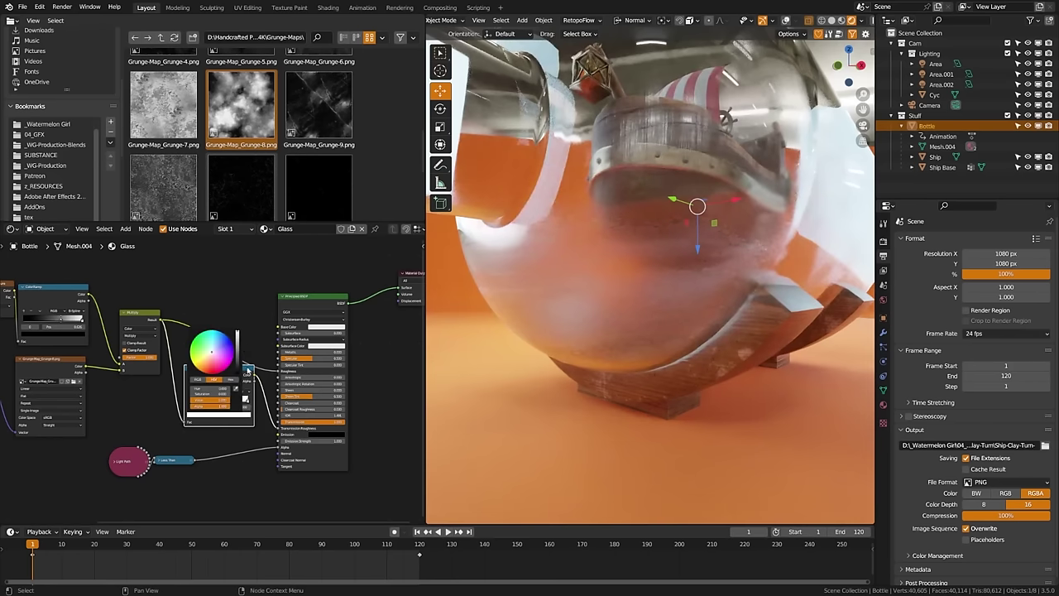
drag(237, 347, 237, 365)
scroll(648, 360, down, 4)
middle_drag(701, 361, 643, 367)
scroll(643, 367, up, 1)
middle_drag(542, 374, 530, 377)
drag(231, 364, 164, 375)
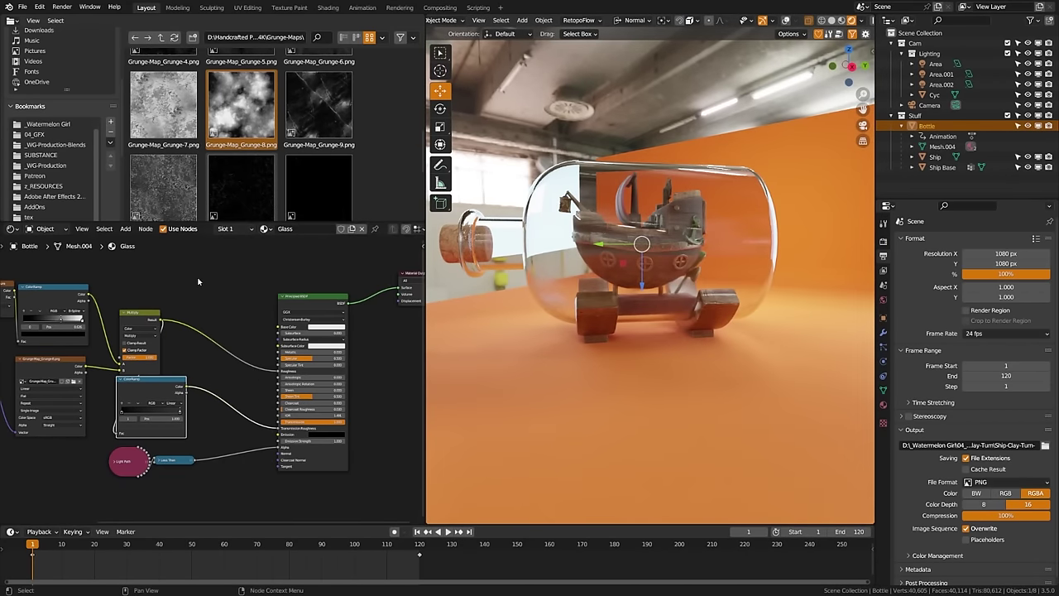
Add the Grunge-Map_Scratches-1 image as a texture node in the Glass material and move the Principled BSDF away to make room
scroll(233, 191, down, 1)
drag(233, 191, 213, 277)
middle_drag(338, 304, 276, 312)
drag(264, 273, 374, 335)
drag(262, 322, 340, 329)
drag(170, 289, 242, 272)
middle_drag(165, 286, 253, 283)
middle_drag(612, 295, 624, 327)
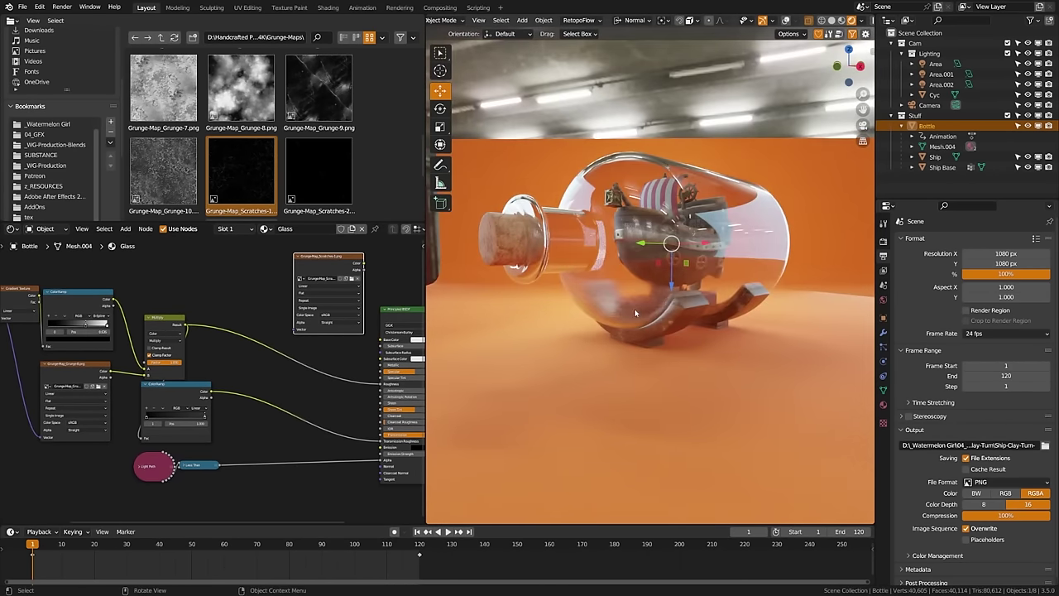
drag(334, 268, 303, 262)
middle_drag(345, 305, 292, 293)
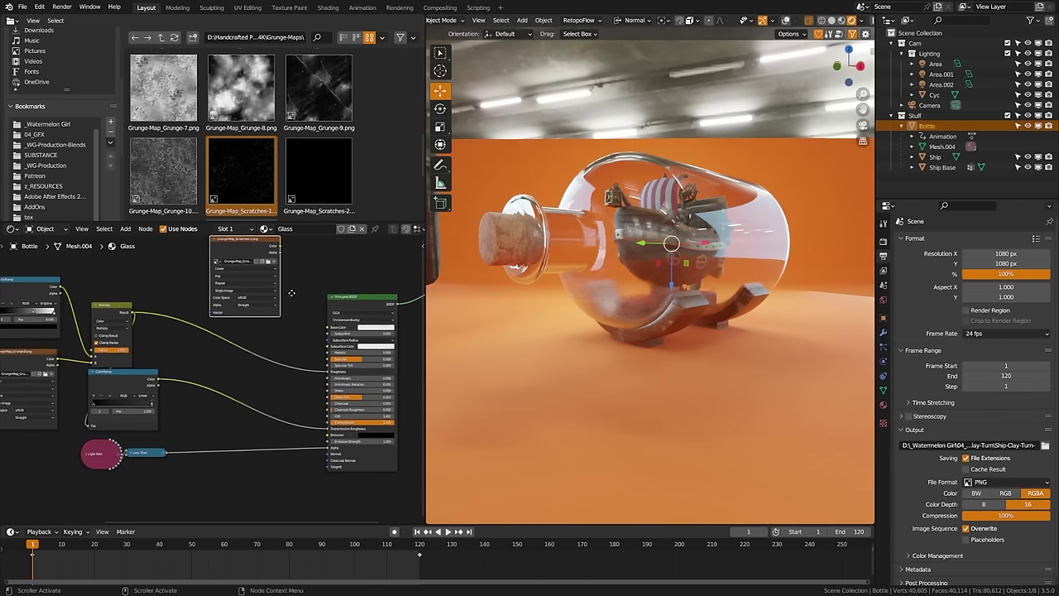
Disconnect the Roughness and Transmission Roughness inputs of the Principled BSDF
drag(324, 371, 248, 365)
drag(326, 428, 252, 415)
drag(137, 379, 124, 378)
Duplicate the Multiply node in front of the Principled BSDF and delete the ColorRamp beneath the original Multiply
click(109, 311)
key(shift+d)
click(263, 336)
drag(239, 246, 182, 244)
middle_drag(218, 298, 284, 362)
drag(251, 305, 193, 284)
drag(313, 395, 302, 391)
click(192, 443)
key(x)
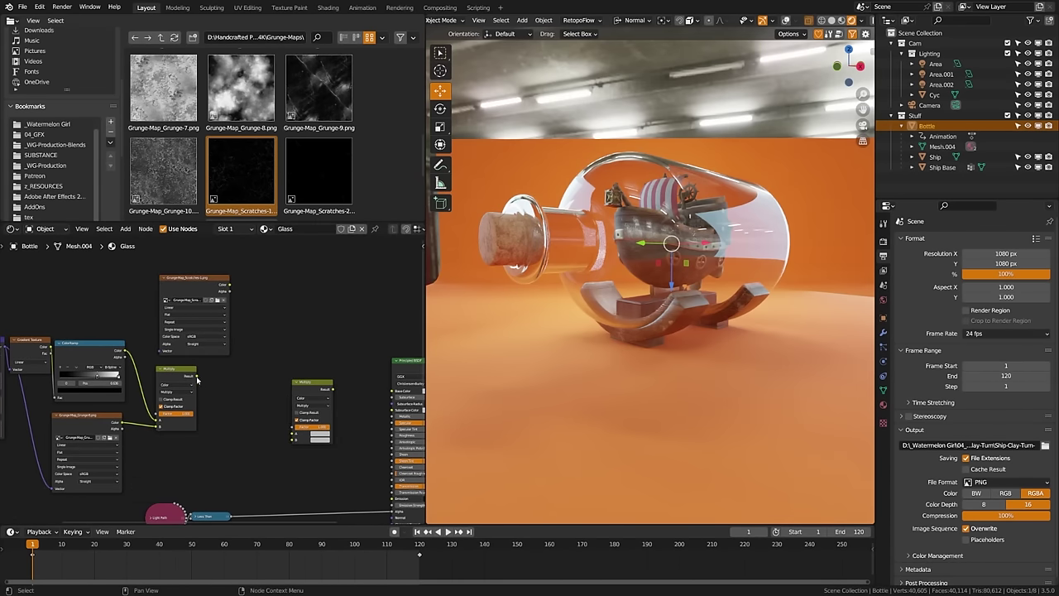
Link the first Multiply's result and the scratches color to the duplicate's A and B inputs, and the Mapping vector to the scratches texture
drag(196, 378, 295, 434)
drag(229, 286, 295, 439)
middle_drag(80, 367, 178, 369)
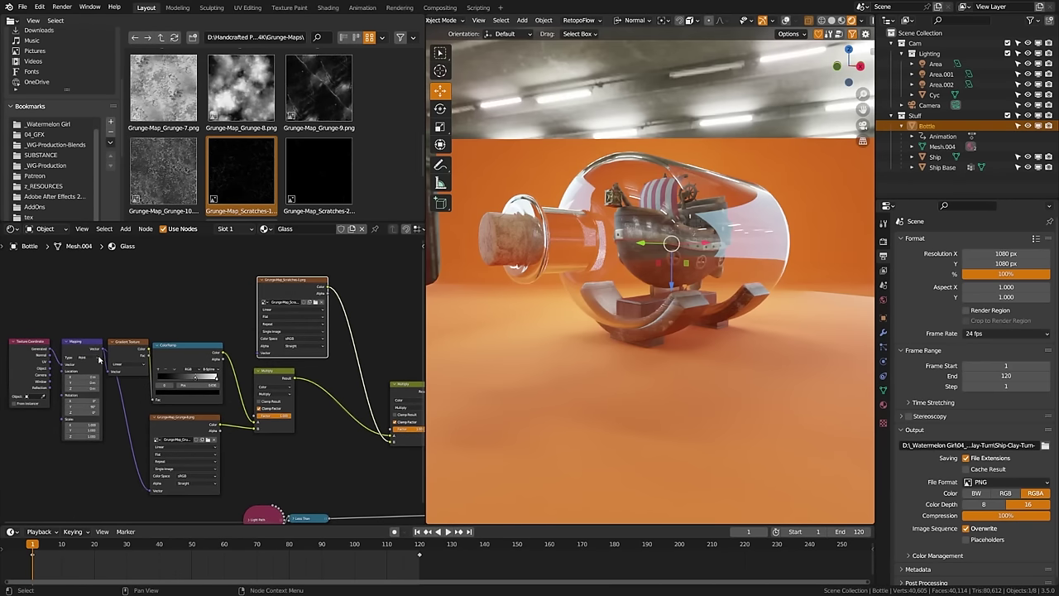
drag(102, 349, 257, 352)
Preview the scratches texture on the bottle from the side
ctrl+scroll(225, 308, down, 2)
ctrl+shift+click(225, 308)
middle_drag(595, 211, 652, 208)
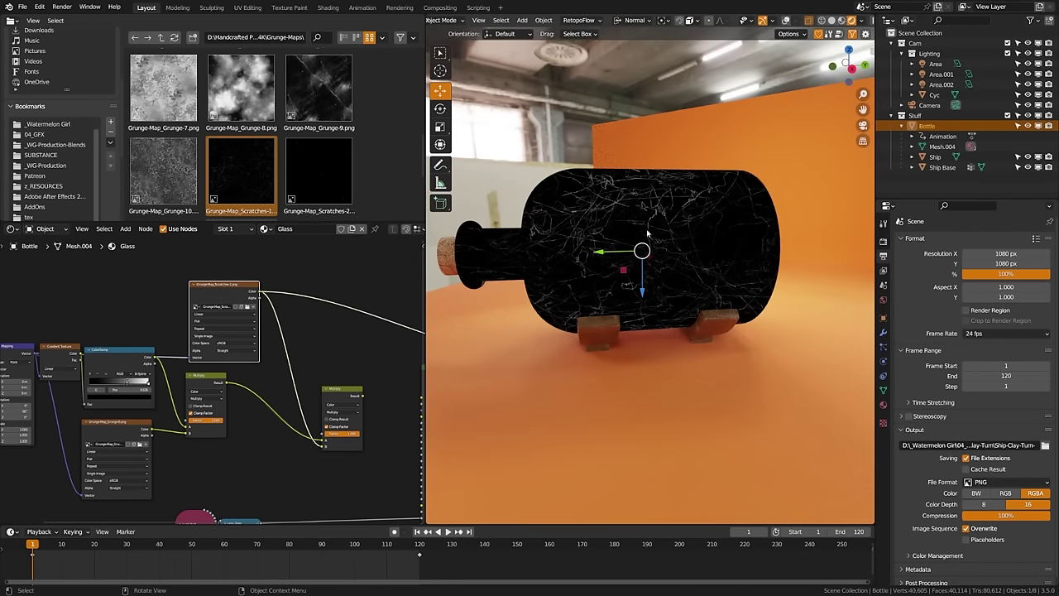
Preview the duplicated Multiply node on the bottle and set its blending mode to Screen
middle_drag(386, 406, 225, 355)
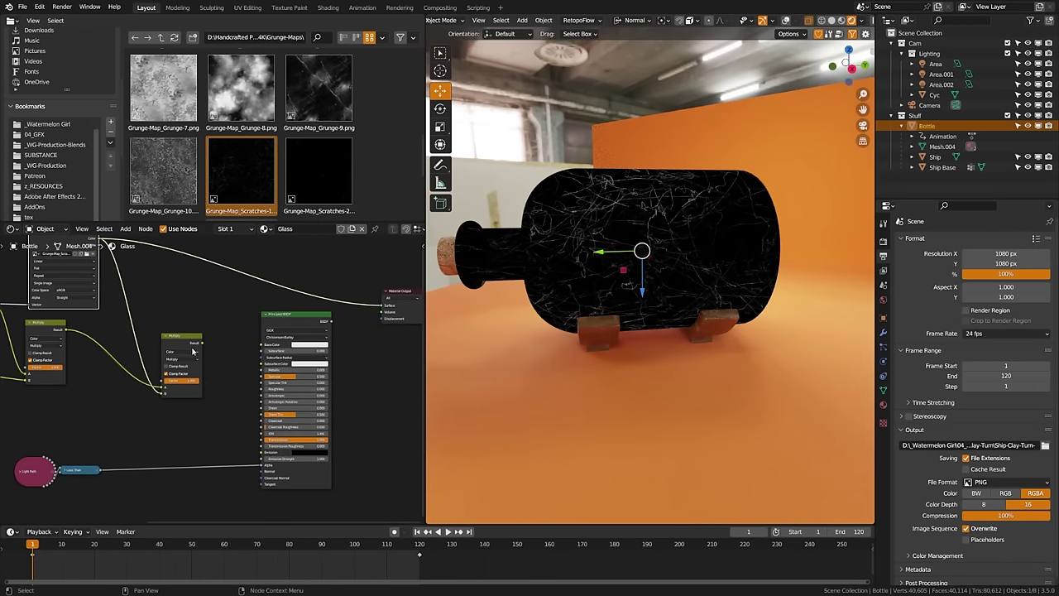
scroll(193, 351, up, 2)
middle_drag(174, 315, 272, 351)
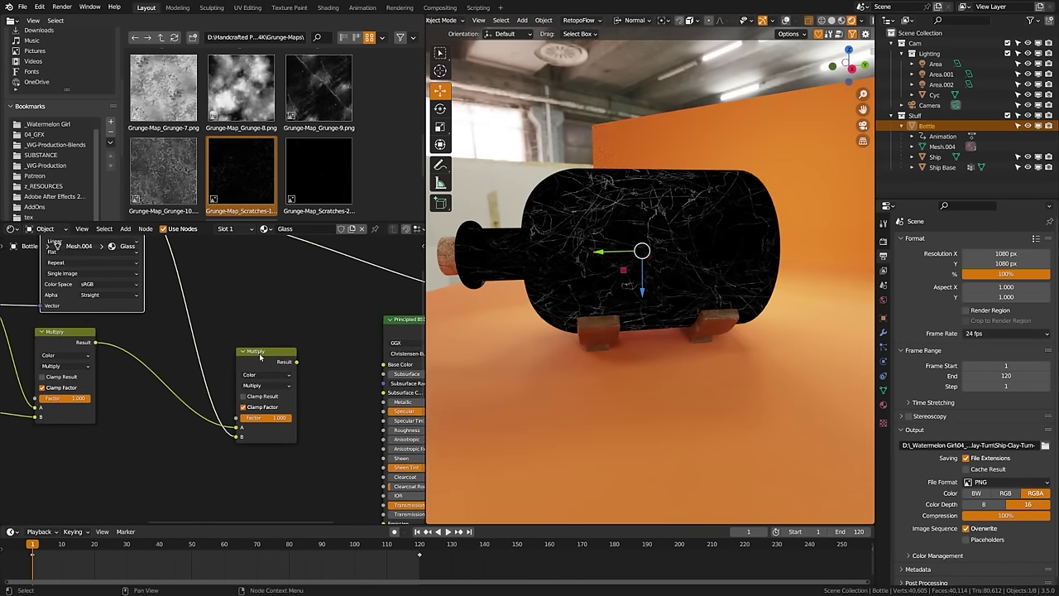
ctrl+shift+click(259, 356)
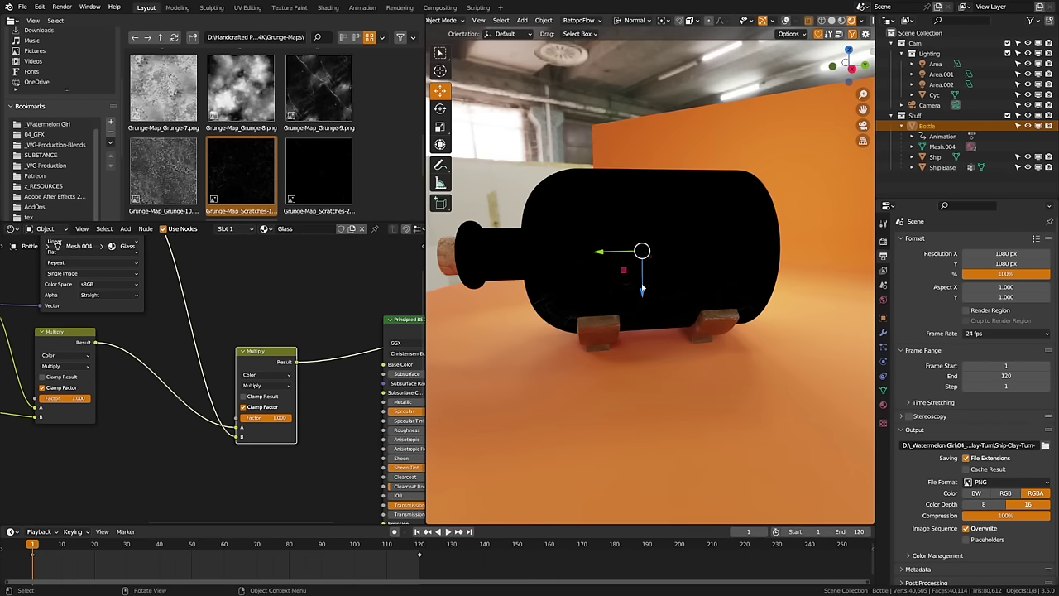
click(261, 386)
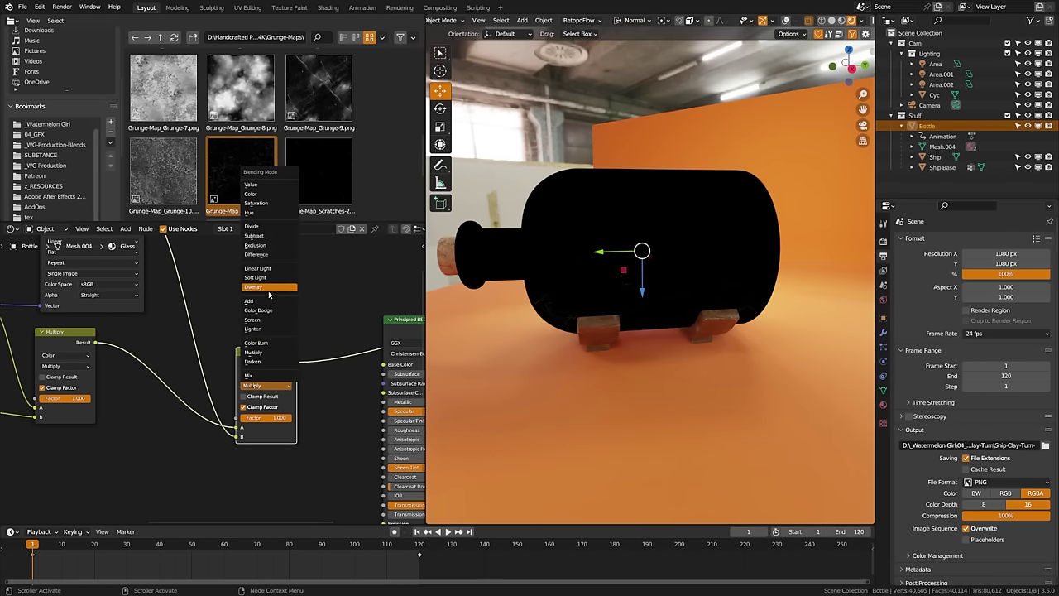
click(266, 319)
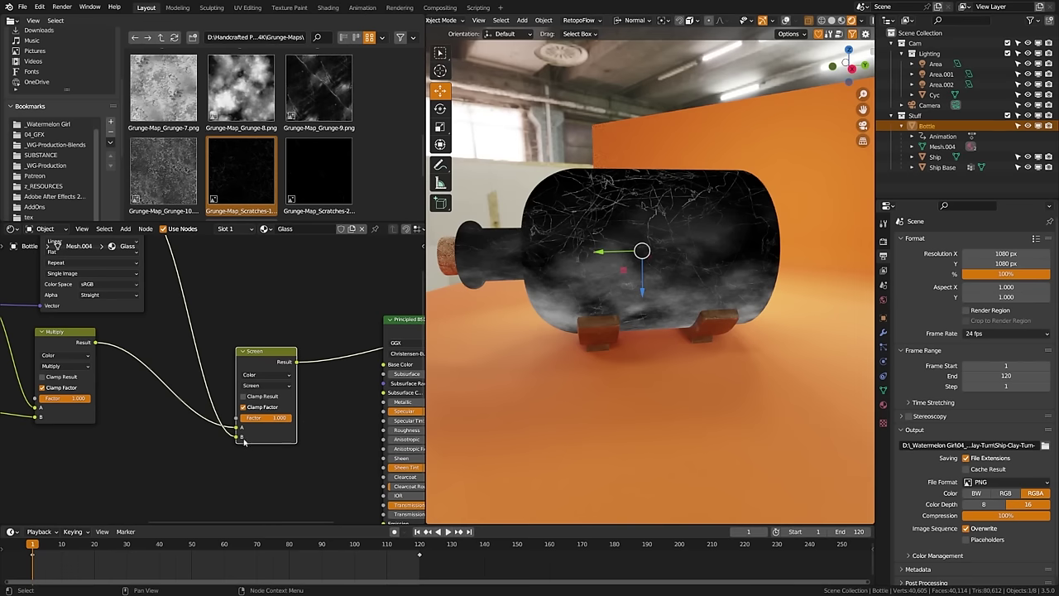
Connect the Screen node's result to Roughness and Transmission Roughness, and output the Principled BSDF again instead of the preview
drag(282, 364, 233, 366)
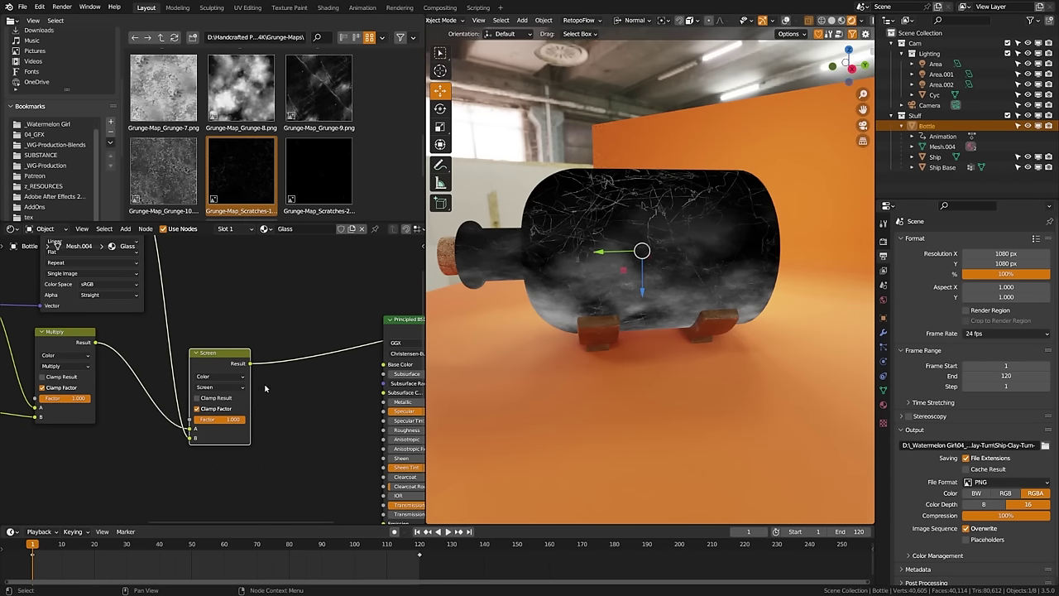
scroll(284, 400, down, 4)
middle_drag(245, 385, 216, 362)
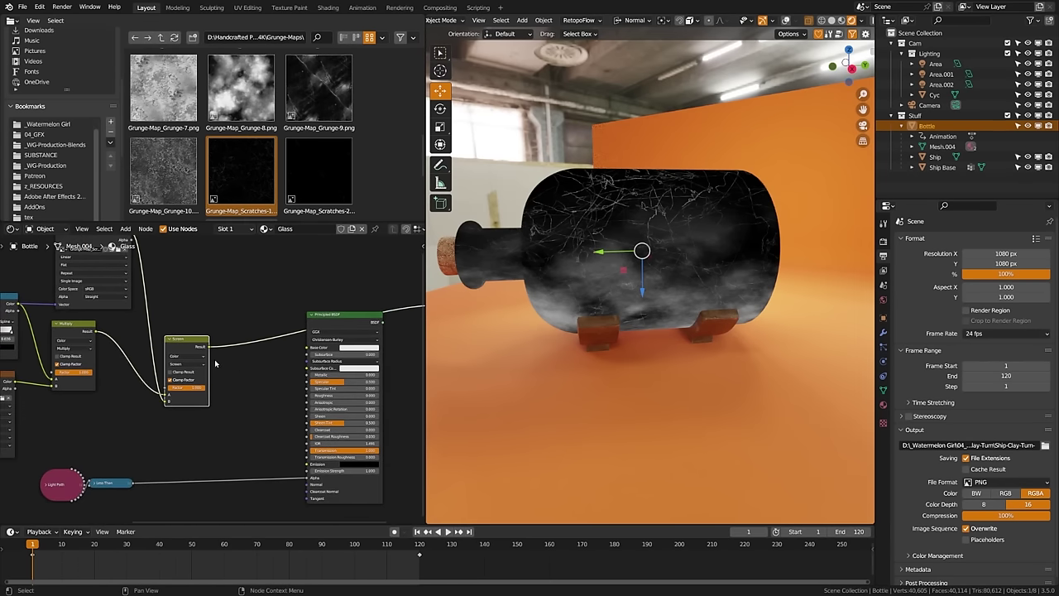
drag(209, 347, 307, 394)
drag(210, 347, 308, 457)
click(339, 354)
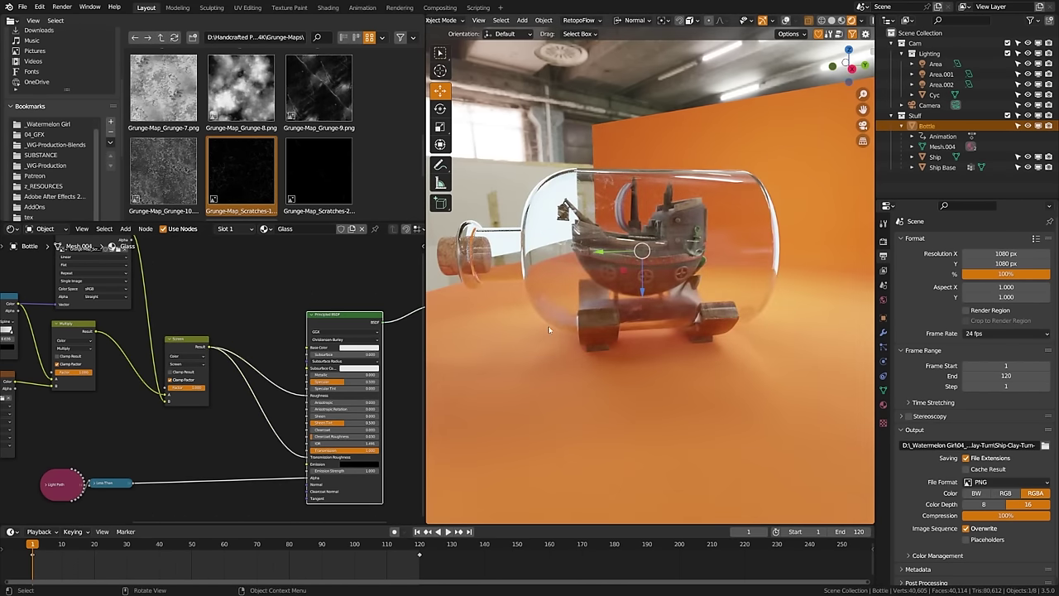
middle_drag(546, 331, 590, 349)
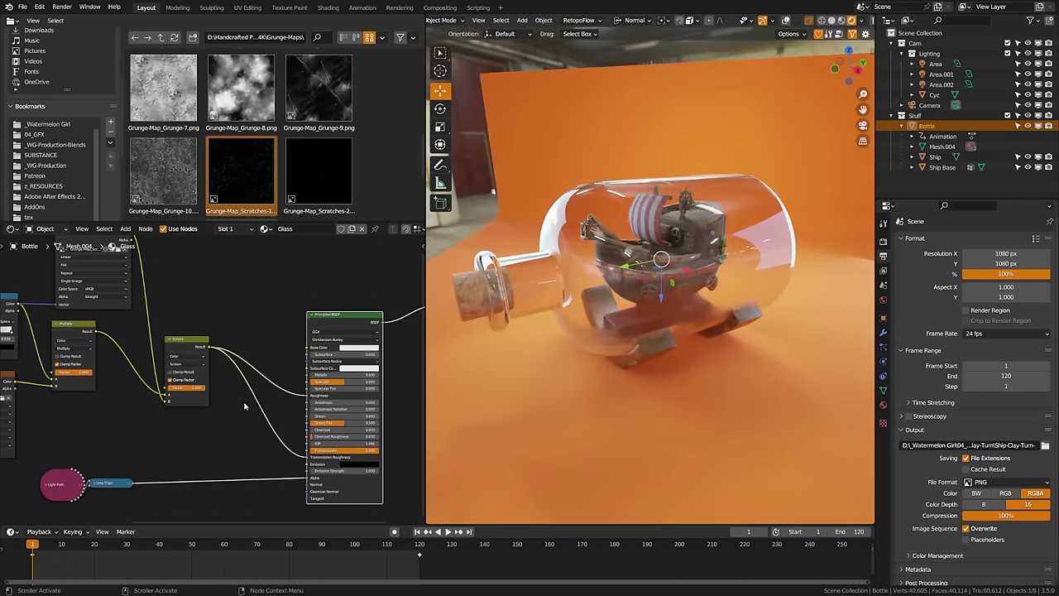
Add a Bump node with the Screen result feeding its Height, and connect its Normal output to the Principled BSDF's Normal
middle_drag(244, 402, 271, 326)
drag(207, 272, 246, 360)
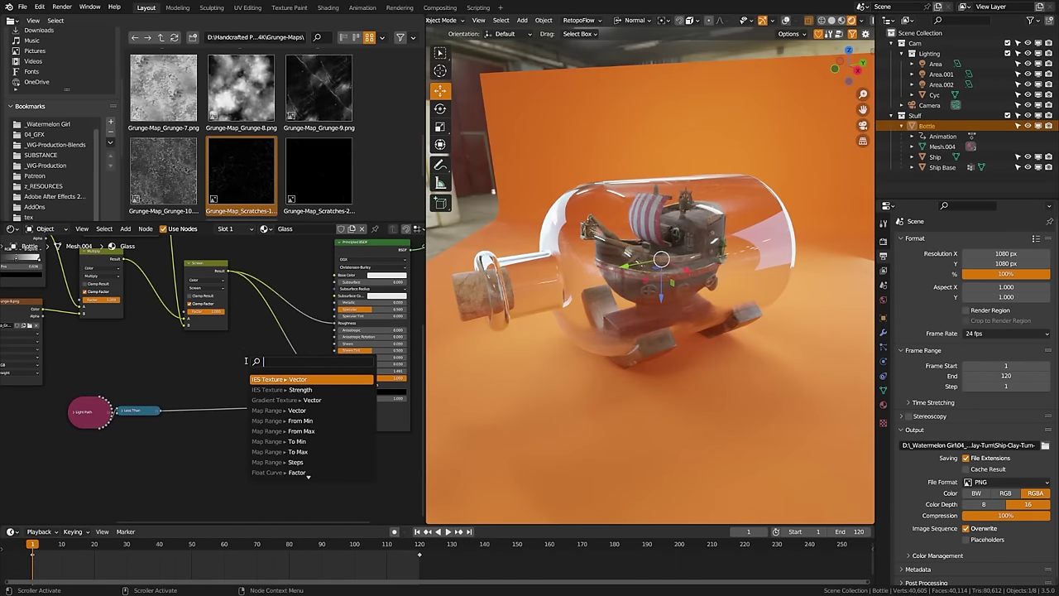
text(bump)
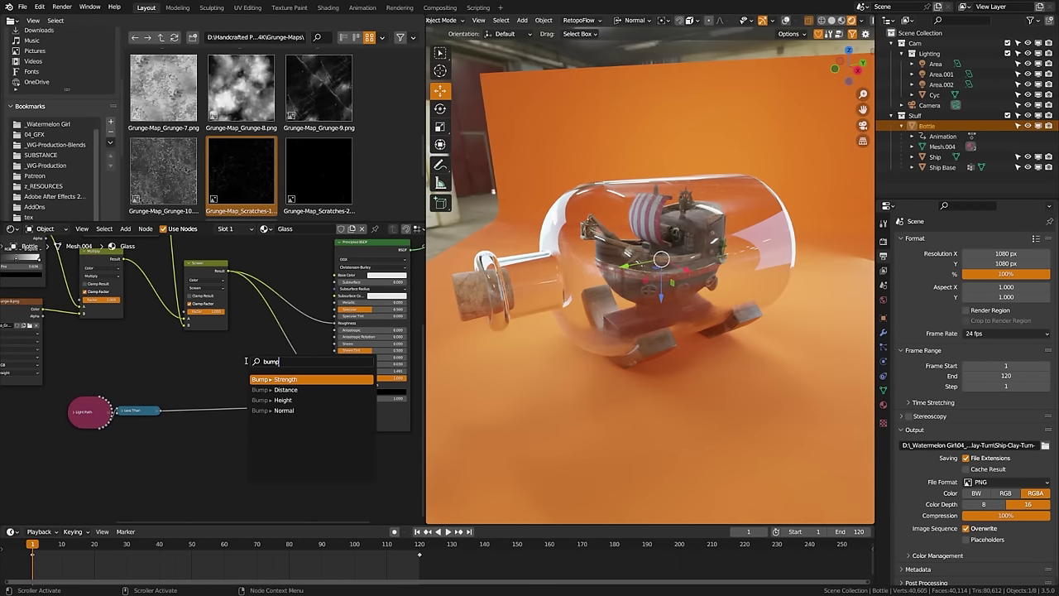
key(Down)
key(Down)
key(Return)
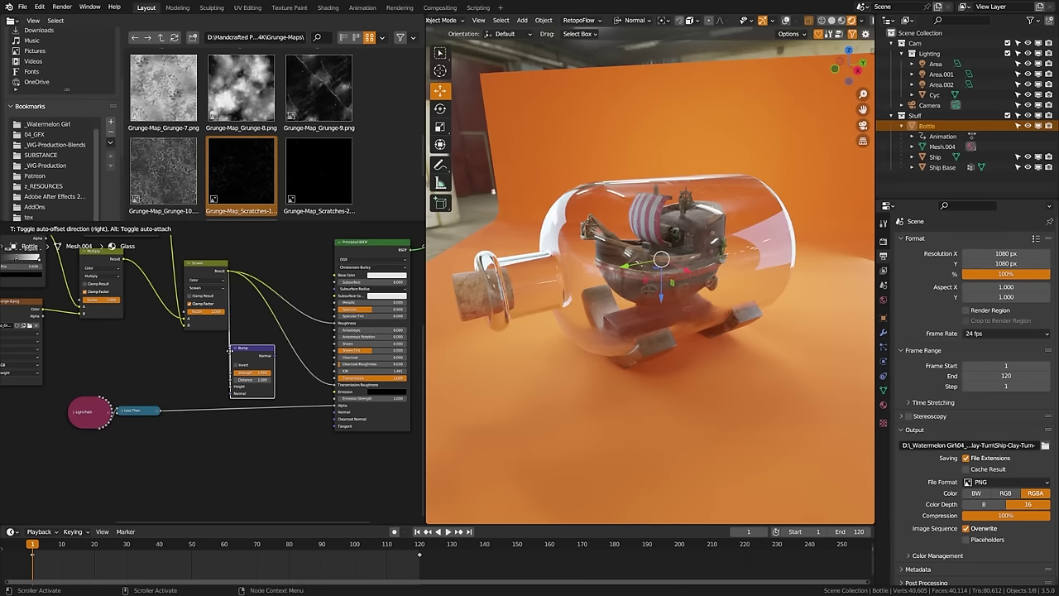
click(232, 353)
drag(273, 355, 337, 412)
Set the Bump node's strength to 0.015 and check the glass in the viewport
scroll(317, 400, up, 3)
scroll(317, 400, up, 2)
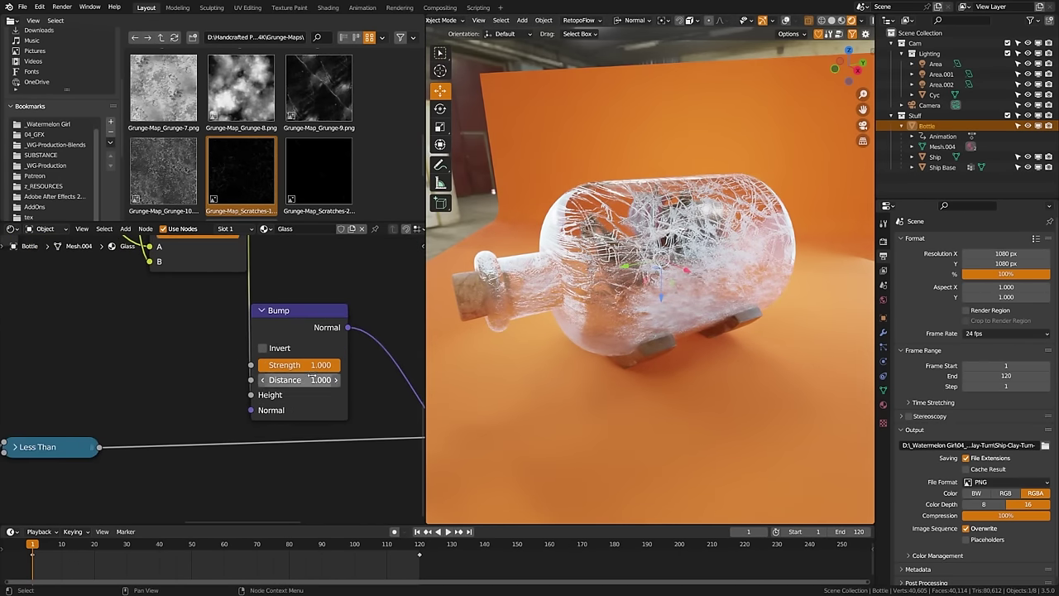
click(311, 365)
text(0.015)
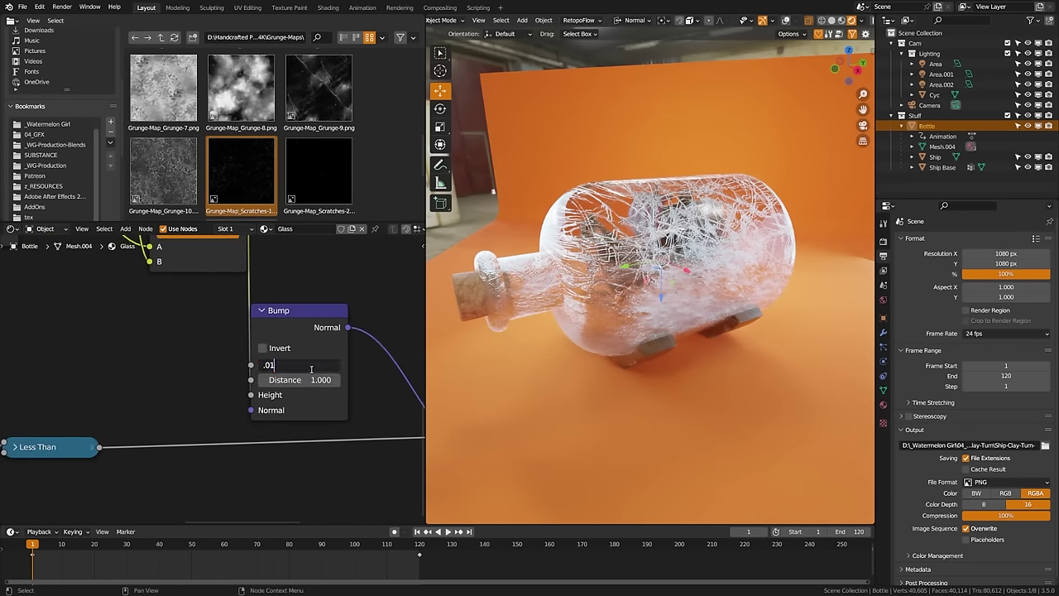
key(Return)
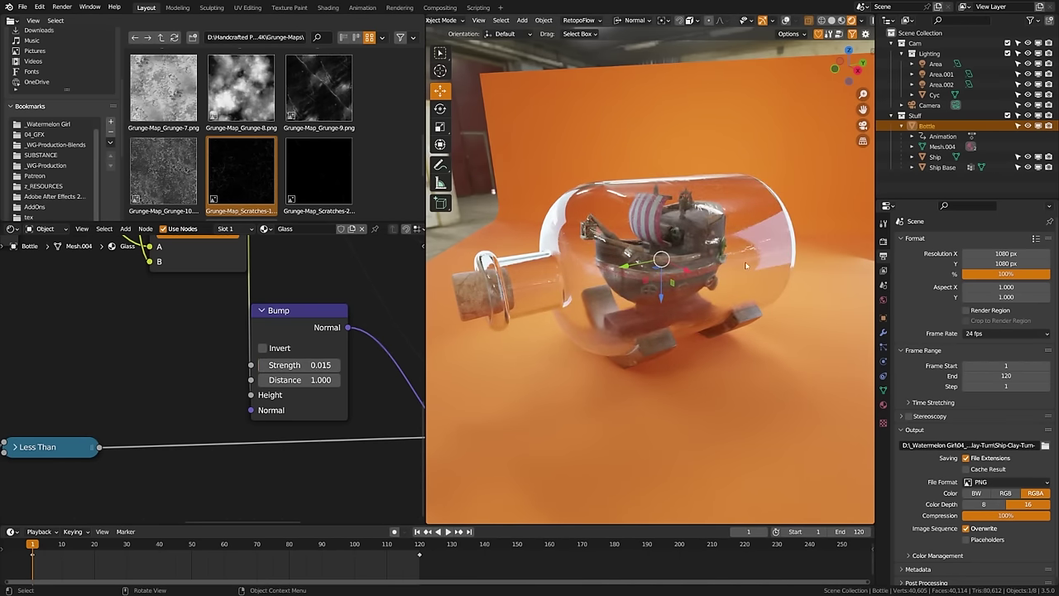
mouse_move(662, 259)
middle_down()
mouse_move(688, 254)
mouse_move(672, 260)
middle_up()
scroll(346, 294, down, 5)
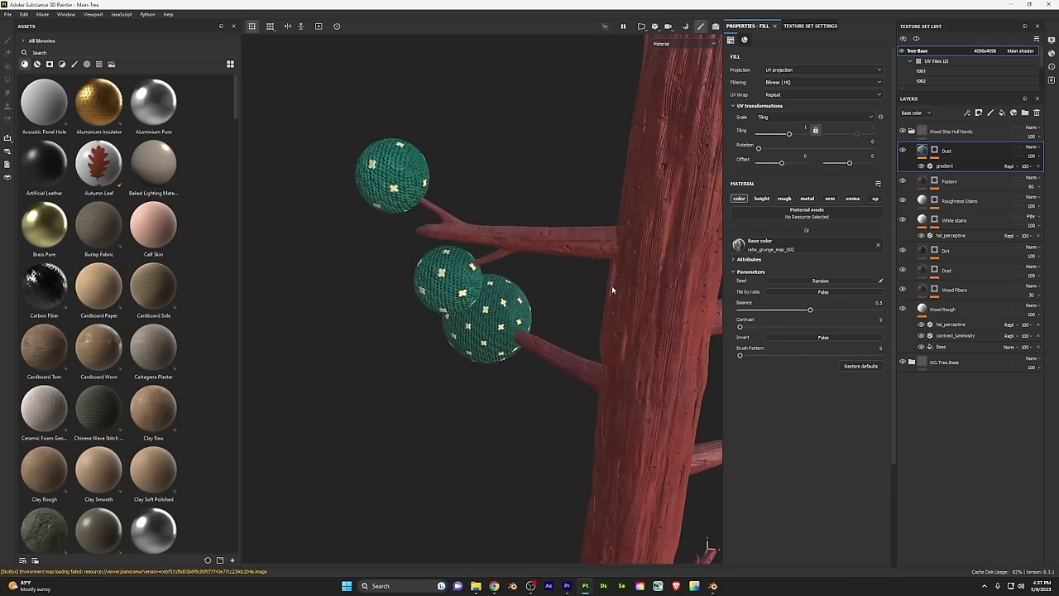
Switch to Substance 3D Painter and examine the wood texture on the tree's trunk and branches
mouse_move(611, 287)
alt+mouse_down()
mouse_move(629, 376)
mouse_move(406, 359)
mouse_move(525, 350)
mouse_move(484, 310)
mouse_move(331, 326)
mouse_move(482, 383)
mouse_move(487, 363)
alt+mouse_up()
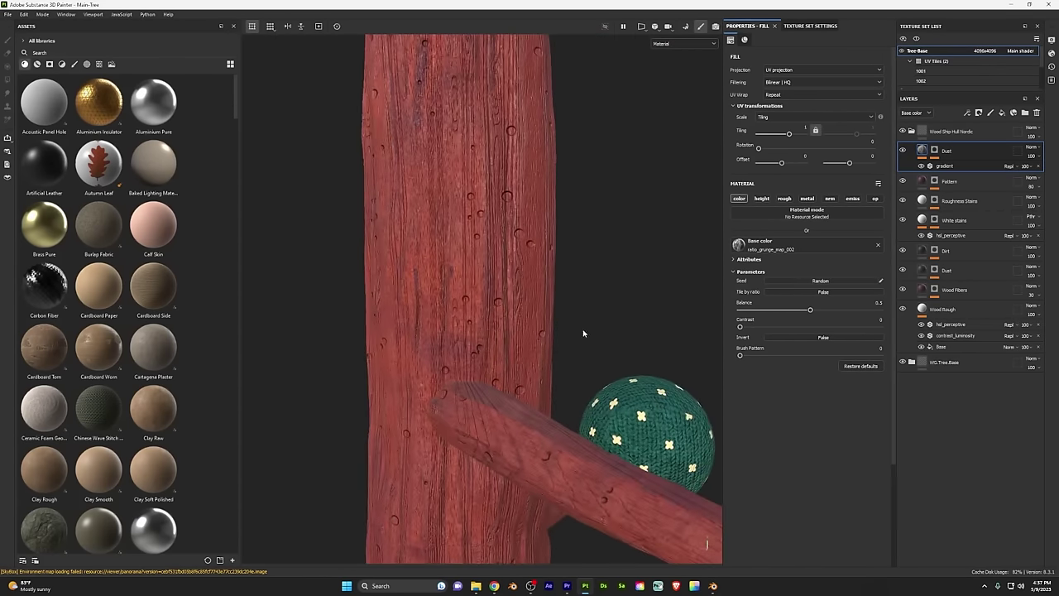
alt+drag(583, 333, 407, 337)
scroll(528, 373, down, 4)
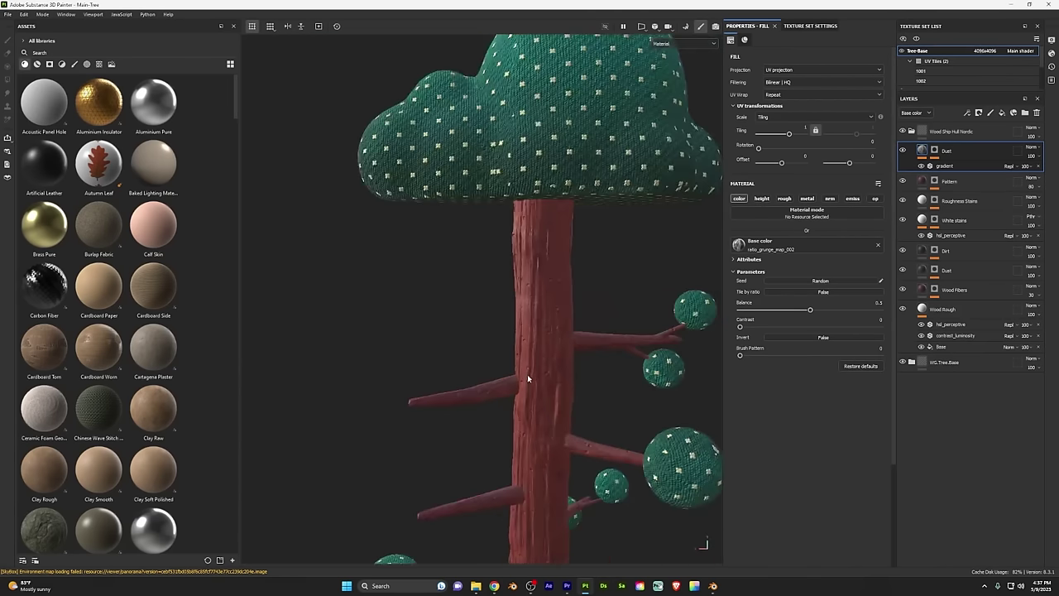
alt+drag(489, 397, 532, 439)
scroll(532, 439, up, 5)
alt+drag(472, 415, 534, 395)
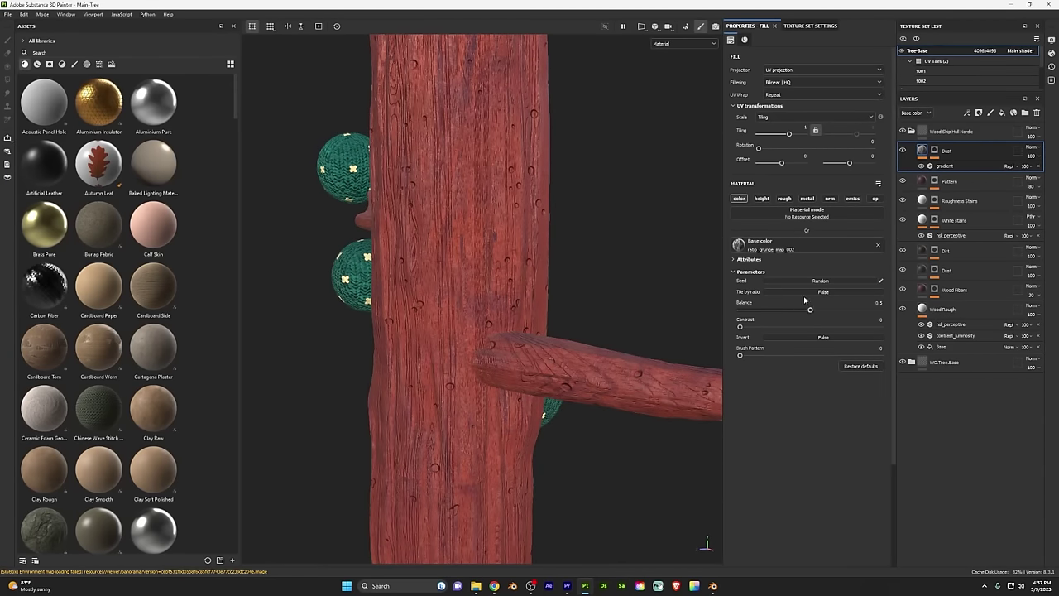
Inspect the Pattern layer's wood-grain mask on the trunk, return to its fill properties and toggle the layer's visibility
click(934, 180)
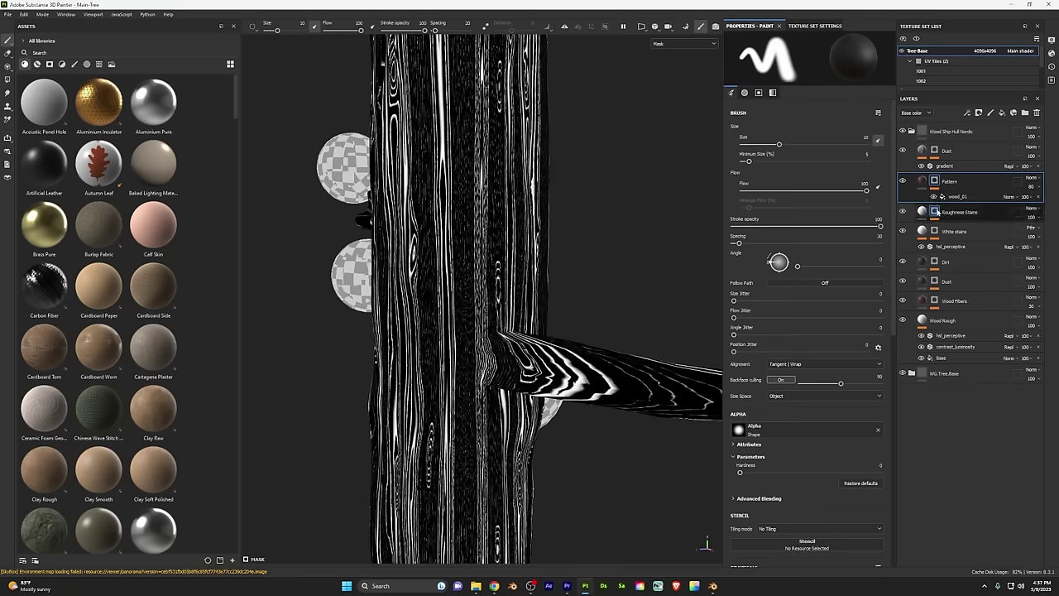
alt+drag(411, 253, 508, 260)
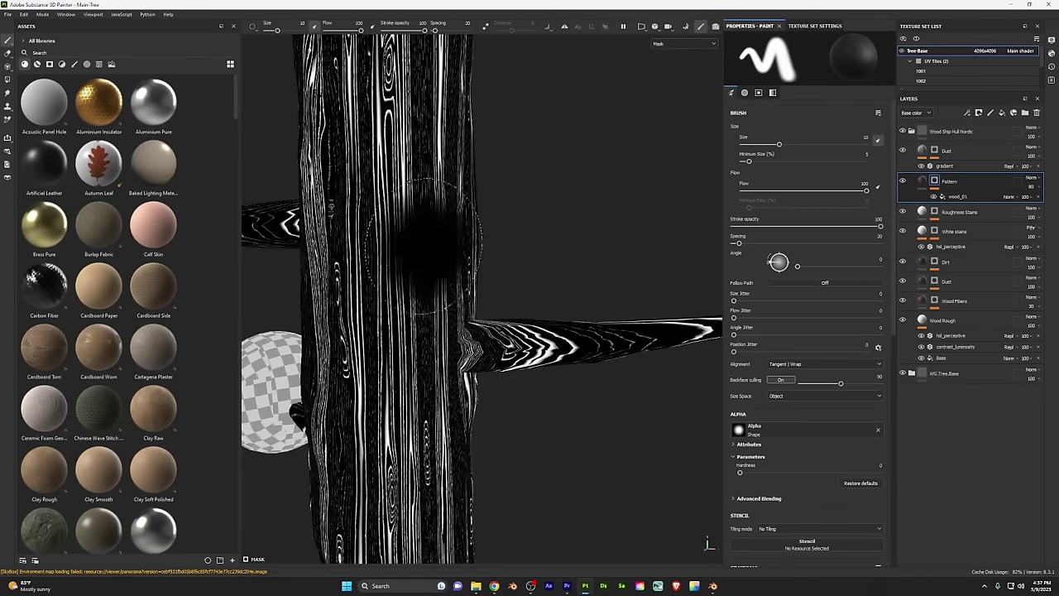
alt+drag(426, 249, 520, 317)
click(921, 181)
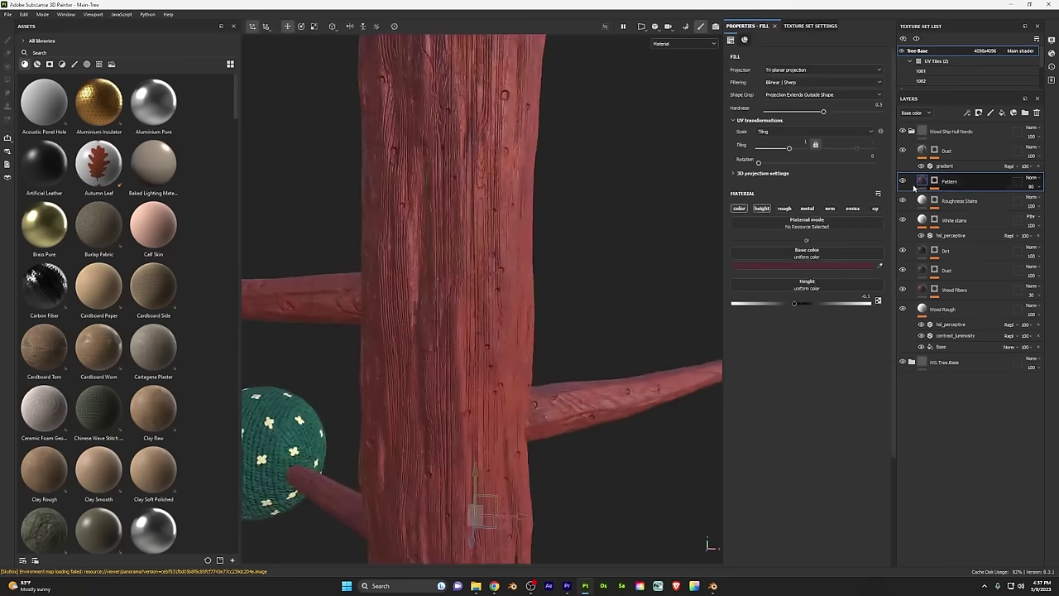
click(902, 182)
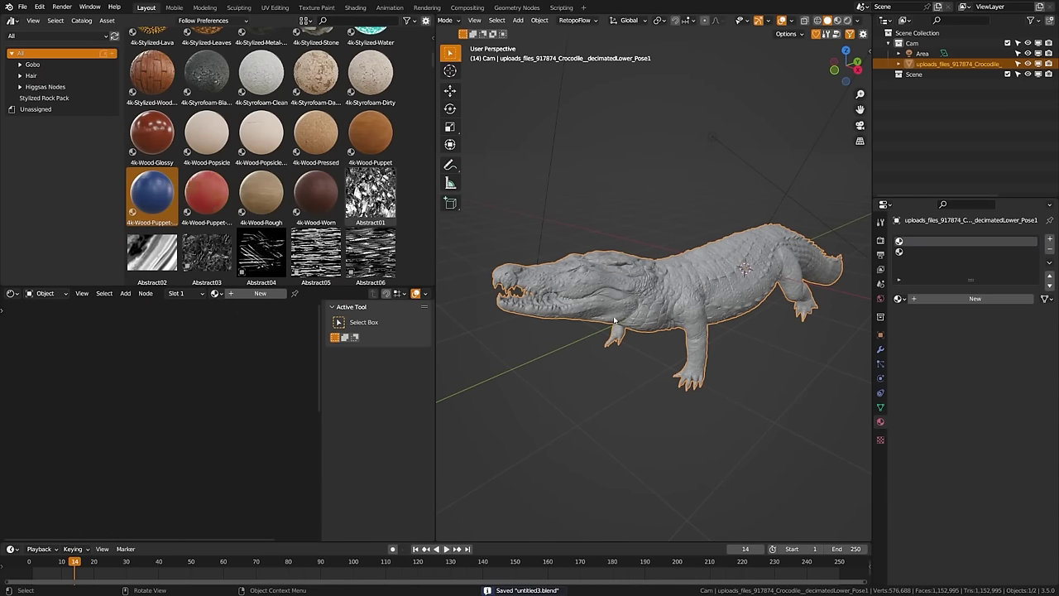
Switch to the crocodile scene in Blender and set its viewport to rendered shading
mouse_move(613, 320)
middle_down()
mouse_move(538, 321)
mouse_move(756, 316)
mouse_move(546, 318)
mouse_move(729, 317)
mouse_move(661, 319)
mouse_move(664, 304)
middle_up()
scroll(625, 313, up, 4)
scroll(660, 319, down, 3)
scroll(671, 320, down, 2)
key(z)
click(663, 300)
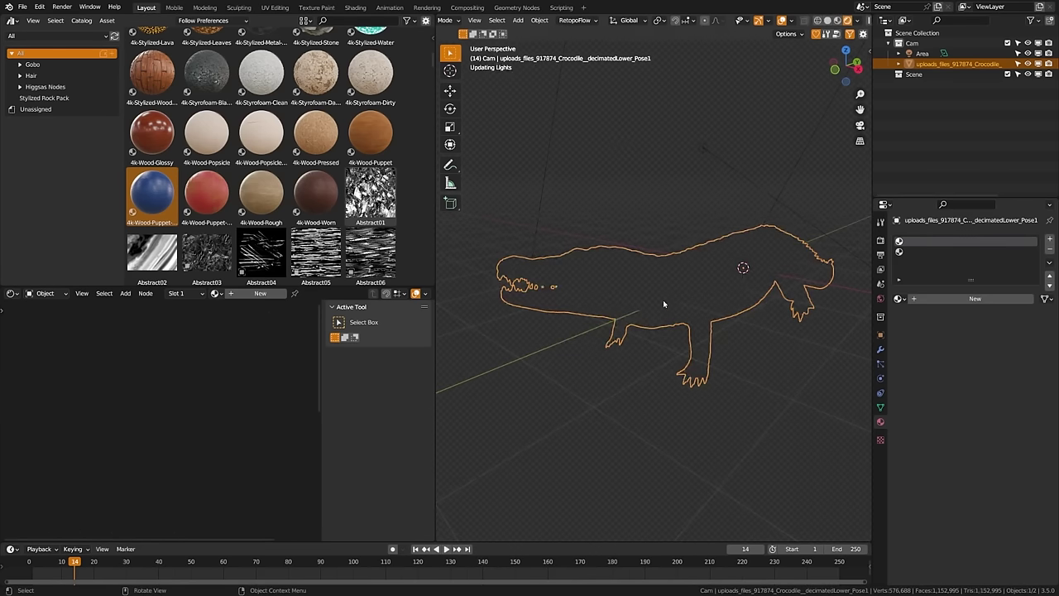
Save the file and apply the 4k-Wood-Puppet-Painted material to the crocodile mesh
key(ctrl+s)
mouse_move(148, 195)
mouse_down()
mouse_move(682, 298)
mouse_move(620, 293)
mouse_move(641, 298)
mouse_up()
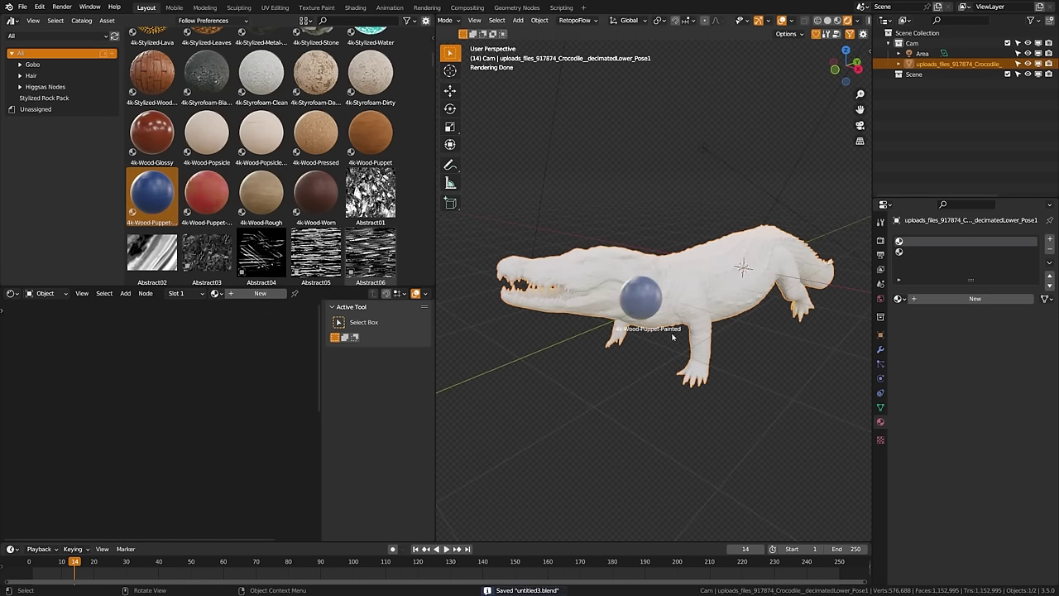
Drop the 4k-Wood-Puppet-Painted material onto the crocodile and drive its mapping from the Generated texture coordinates
drag(670, 335, 666, 331)
key(Home)
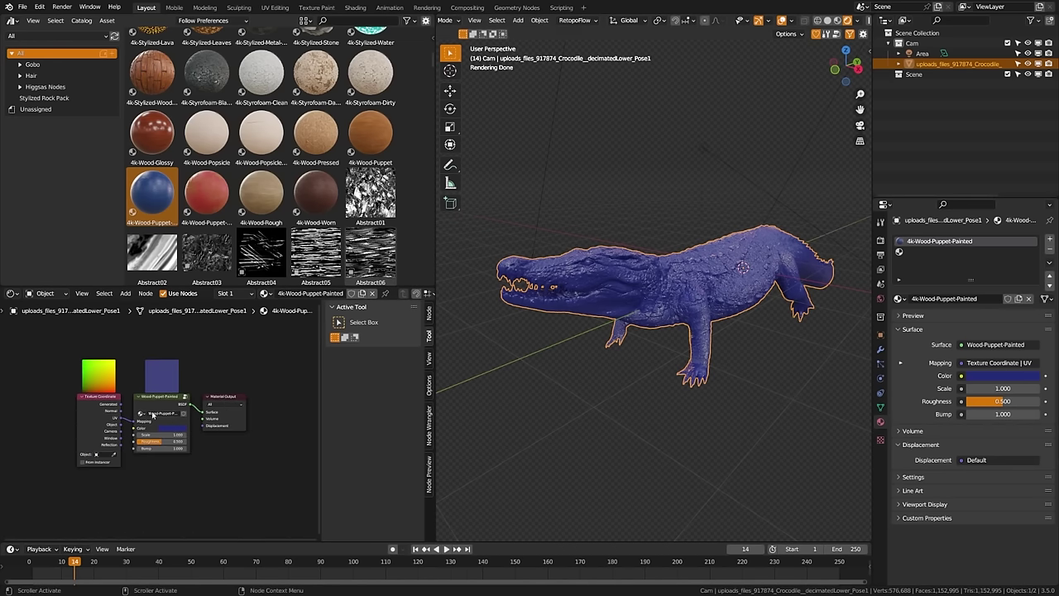
scroll(152, 415, up, 5)
drag(66, 382, 96, 422)
scroll(637, 314, up, 5)
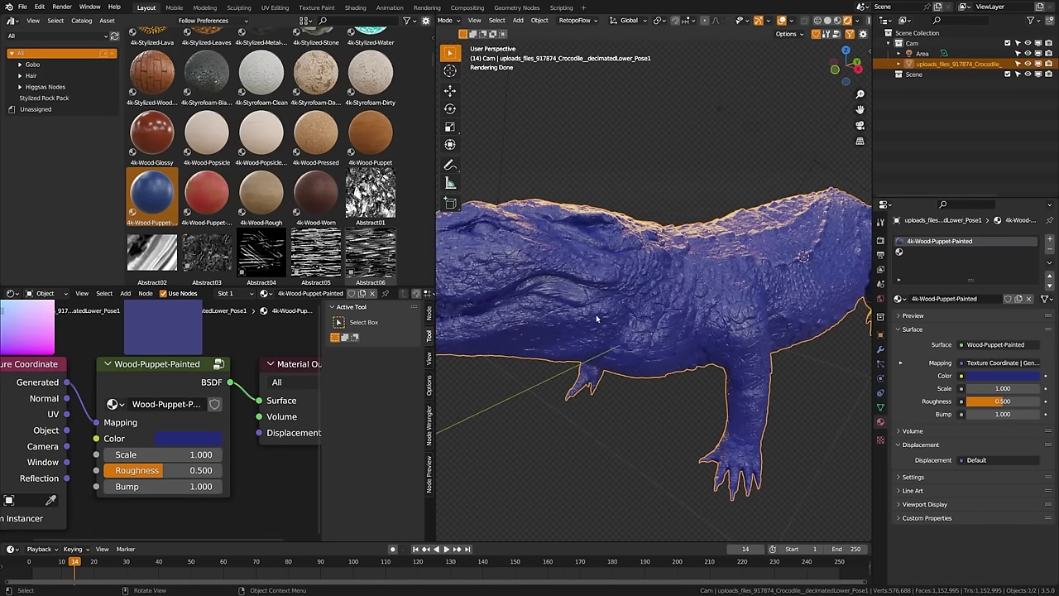
scroll(596, 321, down, 3)
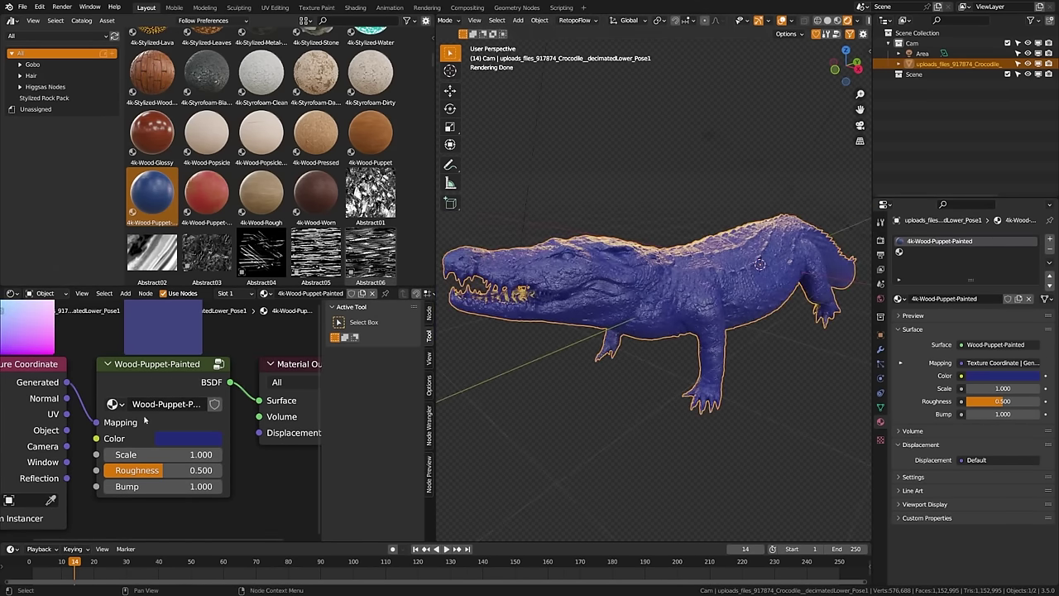
scroll(120, 422, down, 1)
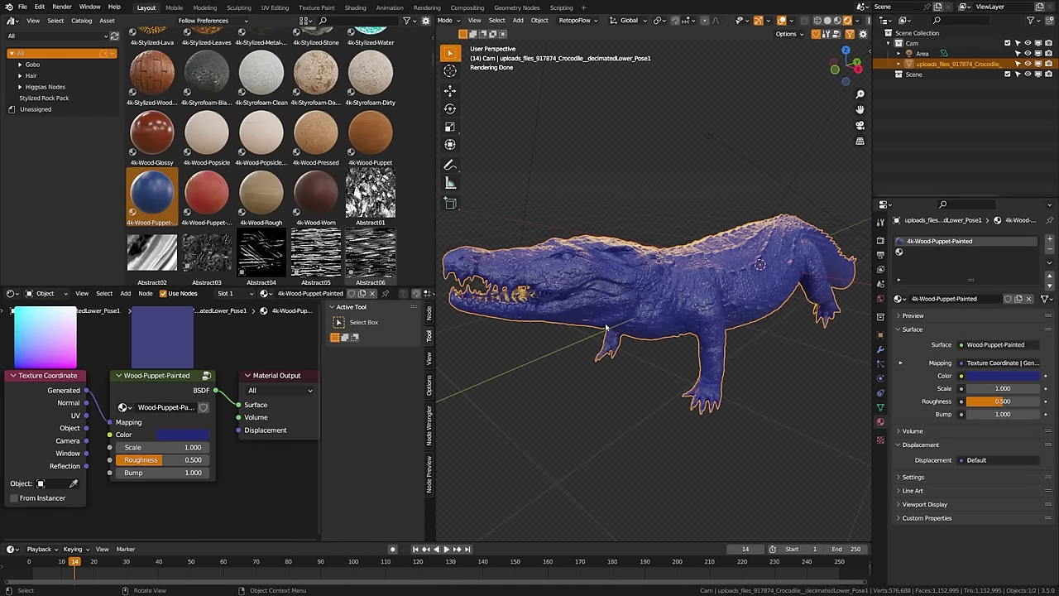
Set the viewport to solid shading, save the file and put the crocodile in Vertex Paint mode
key(z)
click(654, 352)
key(ctrl+s)
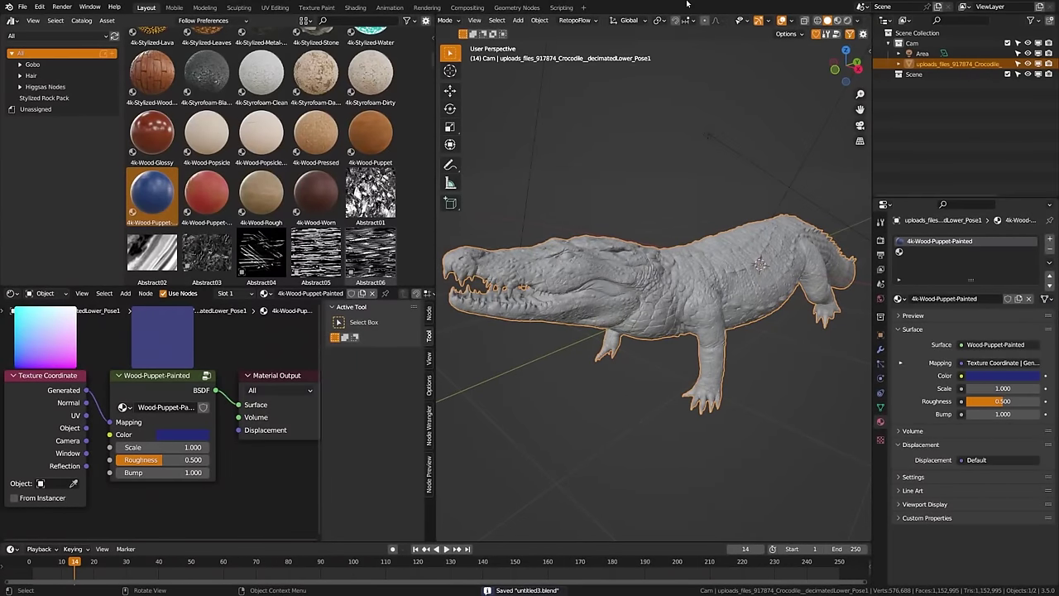
key(z)
click(711, 298)
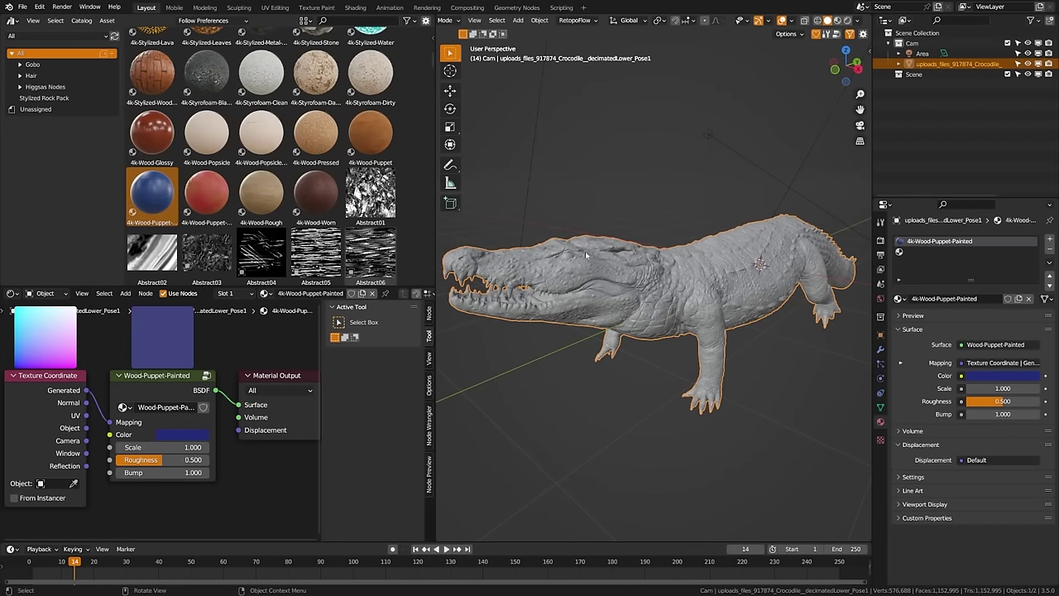
key(ctrl+Tab)
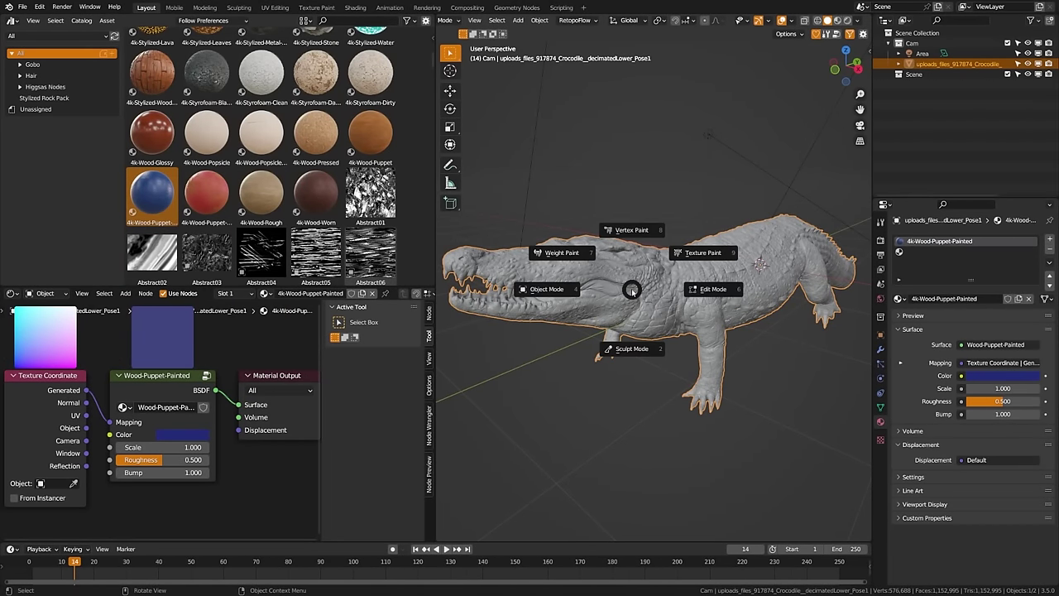
click(628, 230)
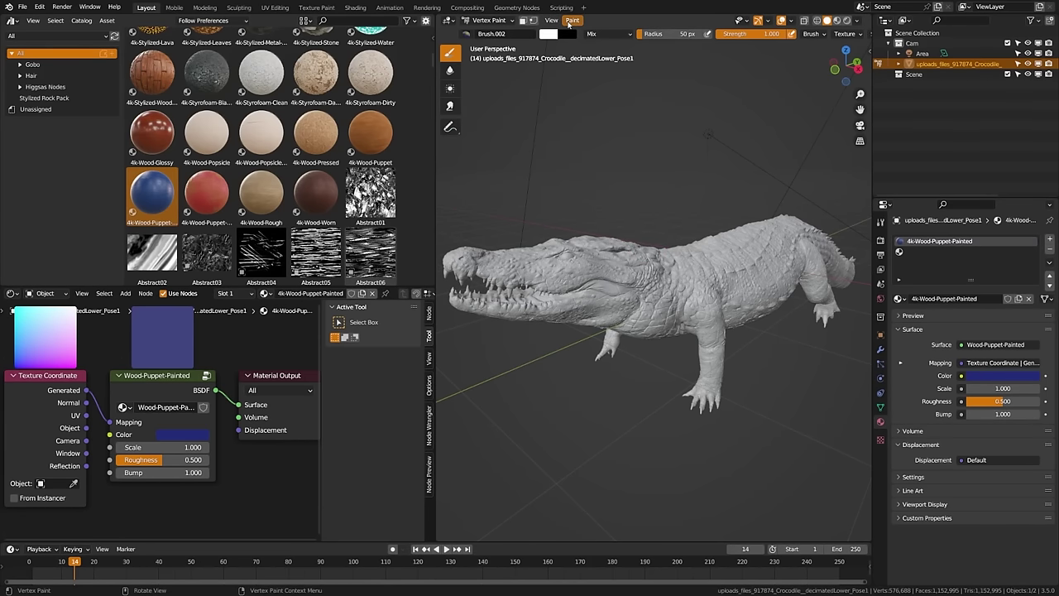
Apply Dirty Vertex Colors to the crocodile with Dirt Only enabled
click(571, 21)
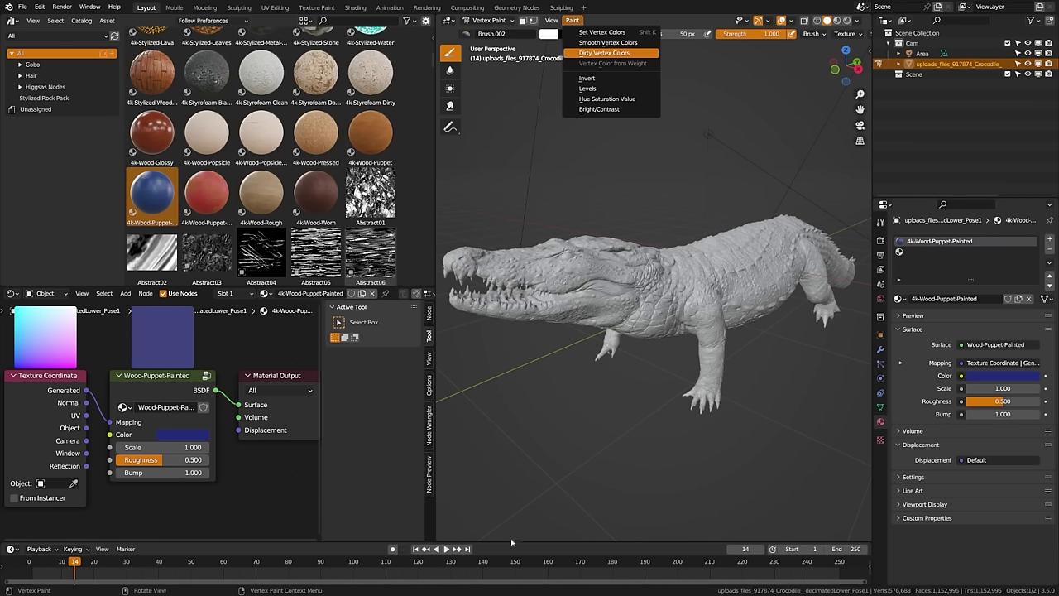
click(604, 53)
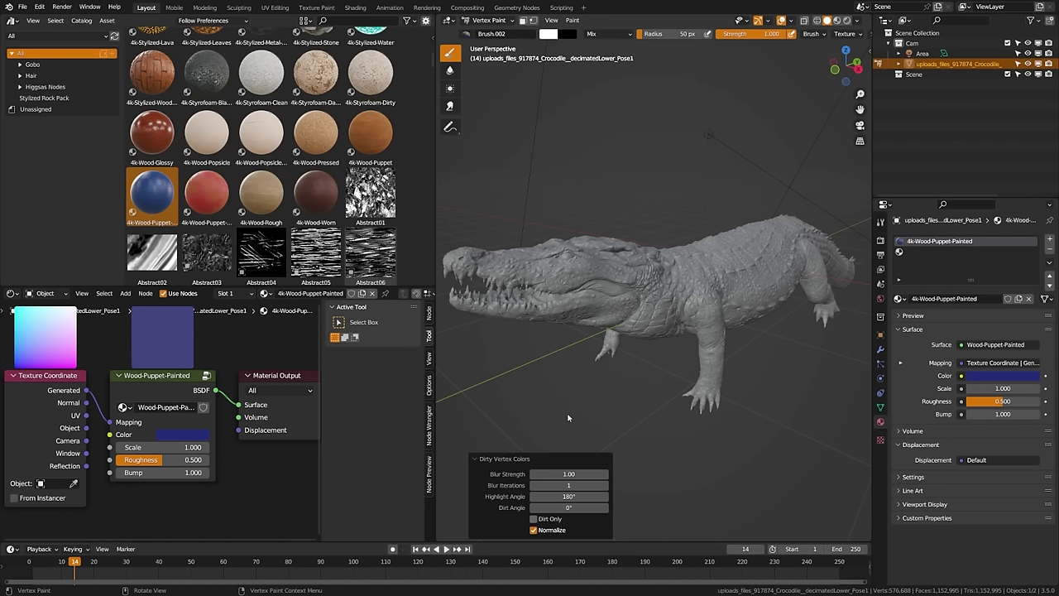
click(533, 518)
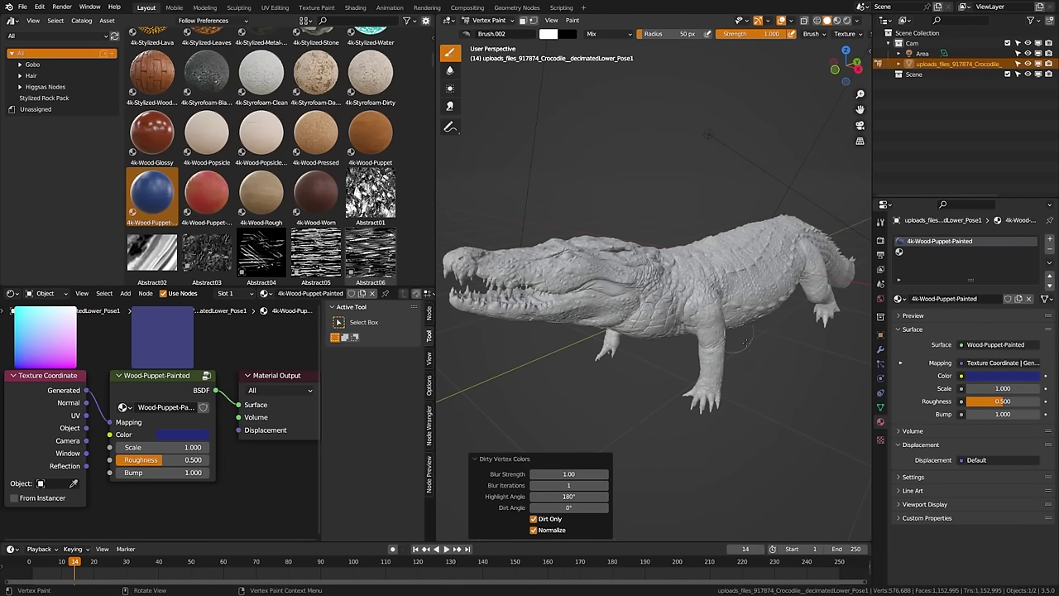
Open the crocodile's mesh attributes and select the Face Corner entry named Attribute
click(880, 407)
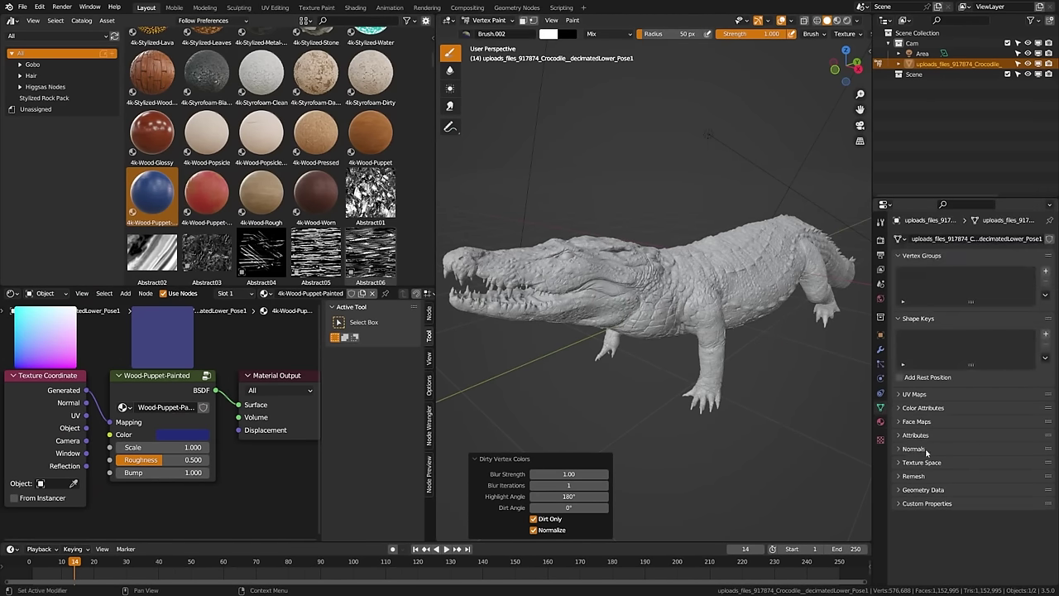
click(916, 436)
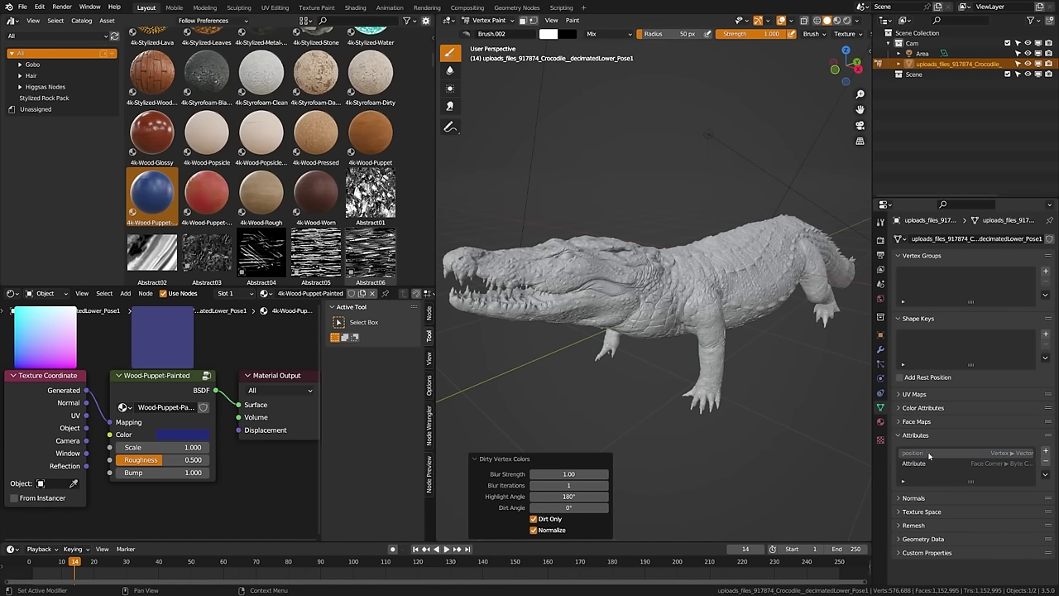
click(987, 466)
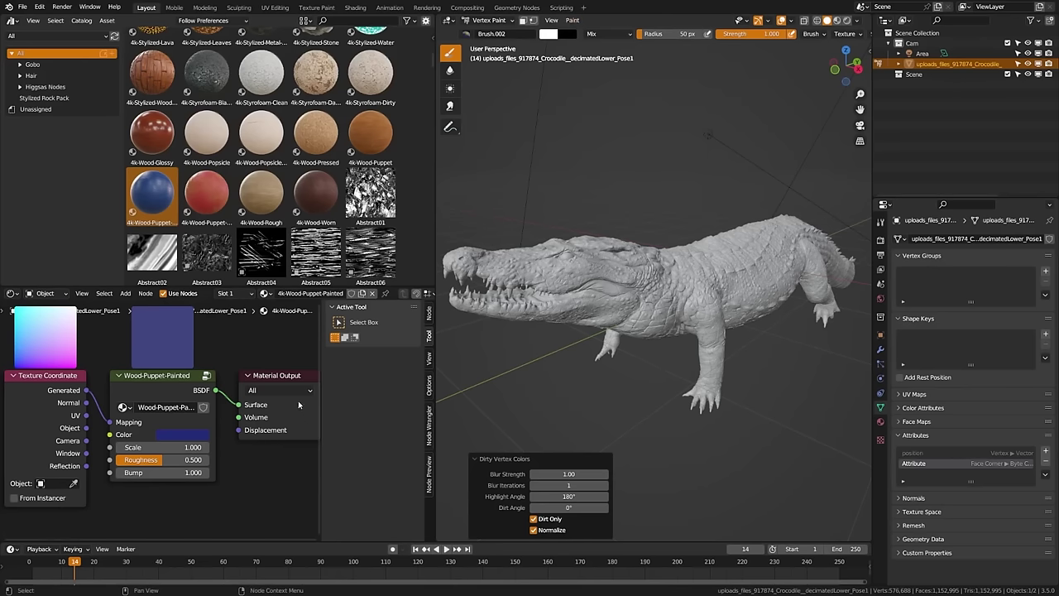
Return to Object Mode, set the viewport to rendered shading and deselect the crocodile
key(ctrl+Tab)
click(550, 325)
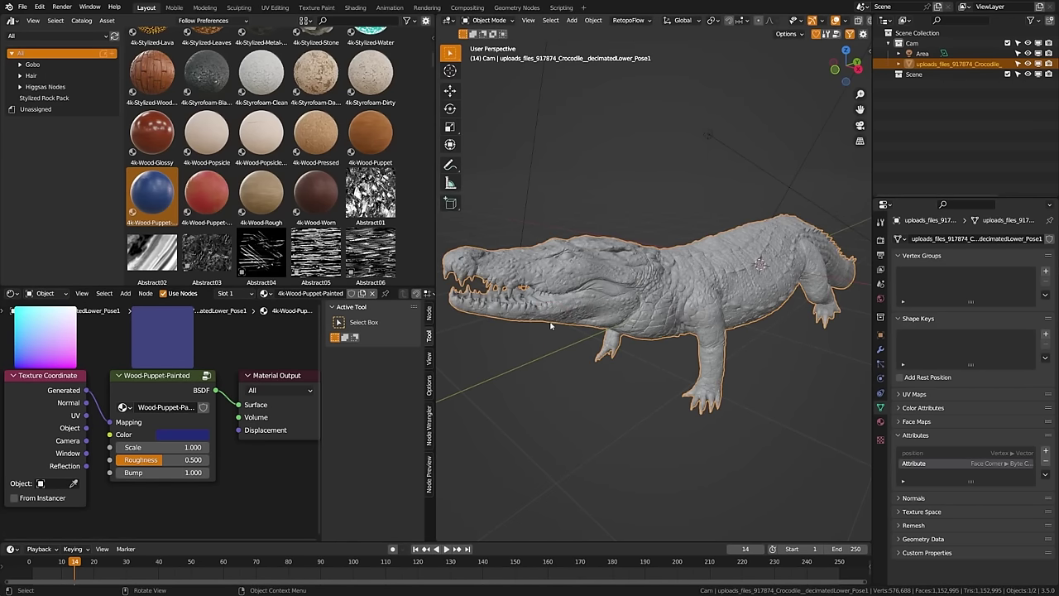
key(z)
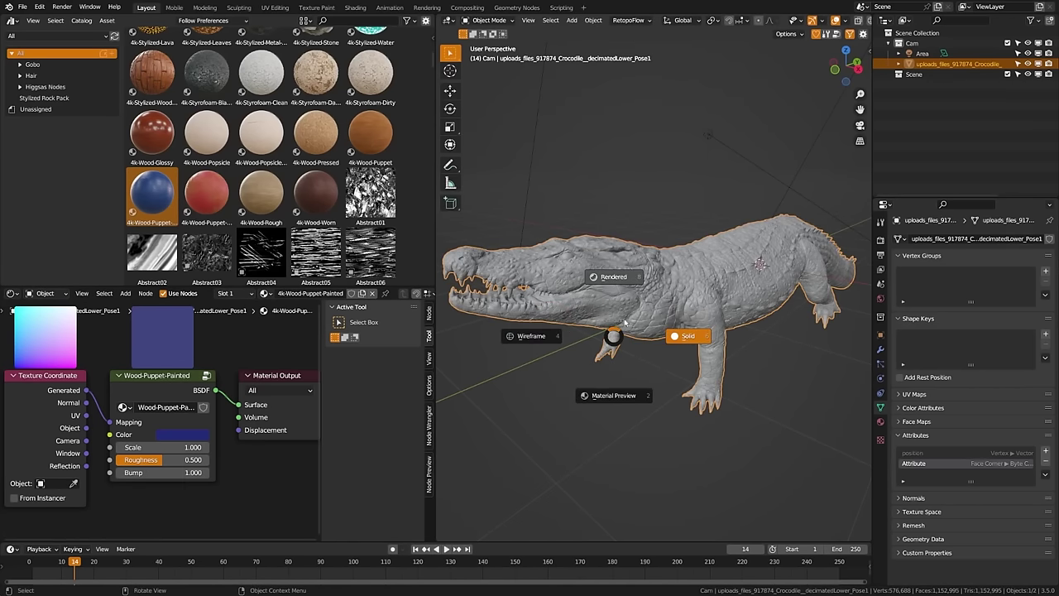
click(615, 284)
middle_drag(640, 341, 640, 374)
click(641, 374)
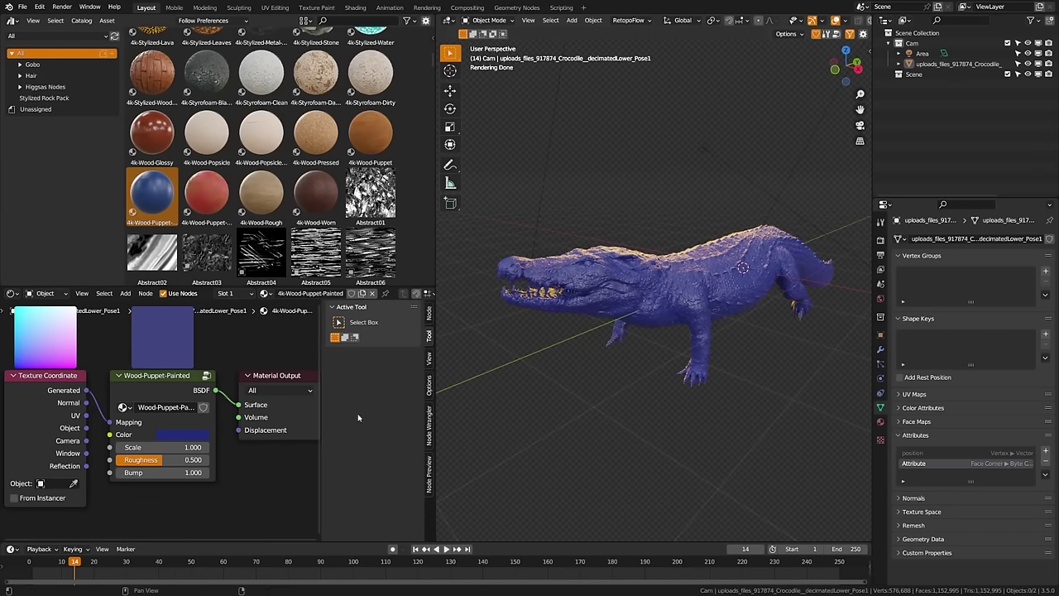
Move the Material Output node farther from the Wood-Puppet-Painted node and save the file
scroll(252, 414, down, 5)
drag(183, 390, 229, 387)
key(ctrl+s)
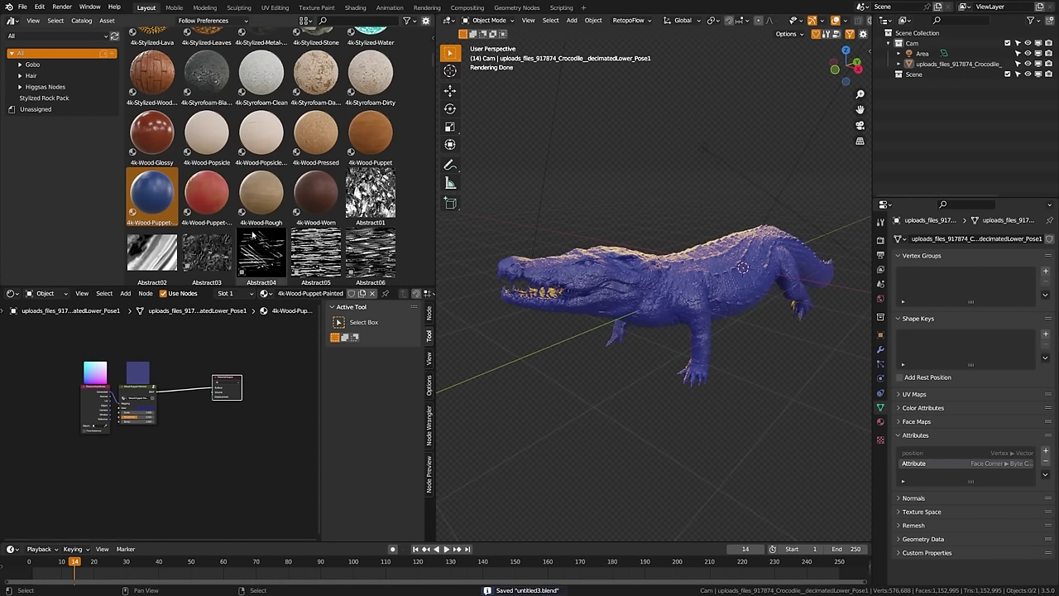
Assign the 4k-Wood-Rough material to the crocodile's empty second material slot
click(880, 421)
drag(269, 206, 951, 254)
scroll(146, 361, up, 4)
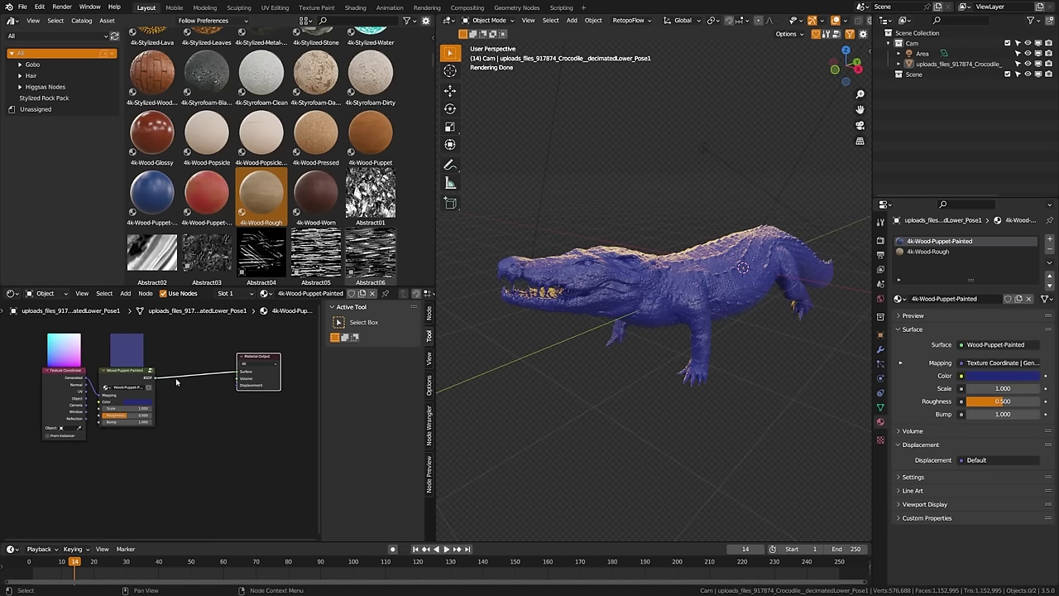
Add a Wood-Rough node group, feed its mapping from Generated coordinates and connect its BSDF to the output's Surface
key(shift+a)
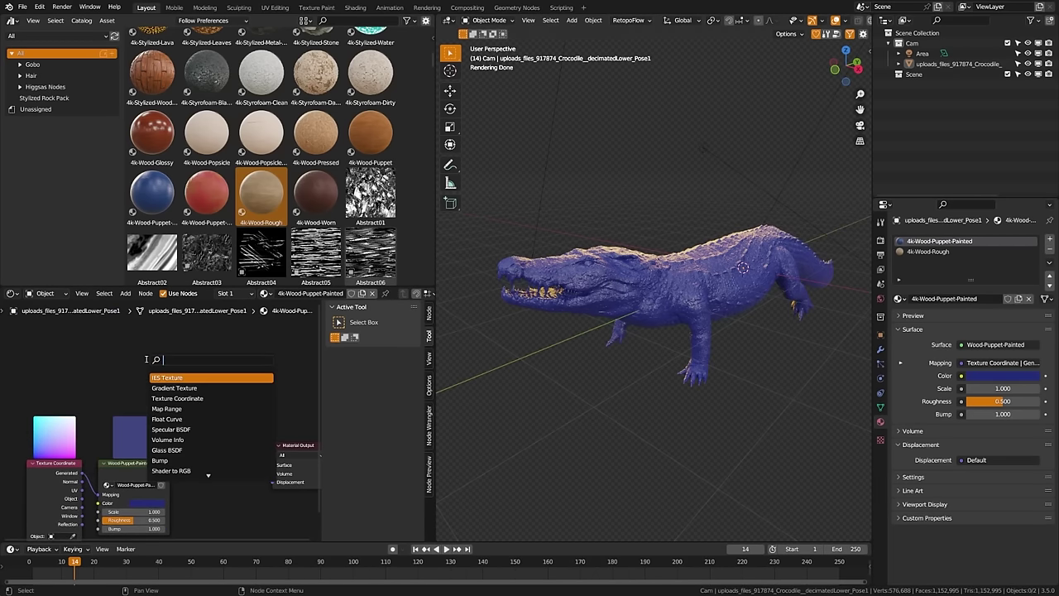
text(wood)
key(Return)
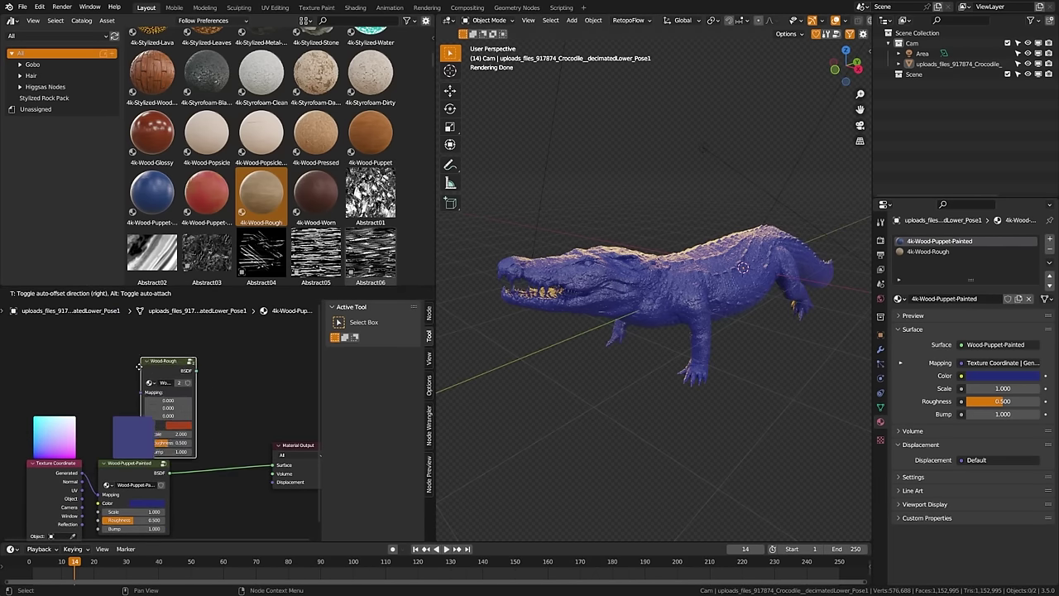
click(106, 340)
drag(83, 473, 273, 465)
scroll(651, 327, up, 5)
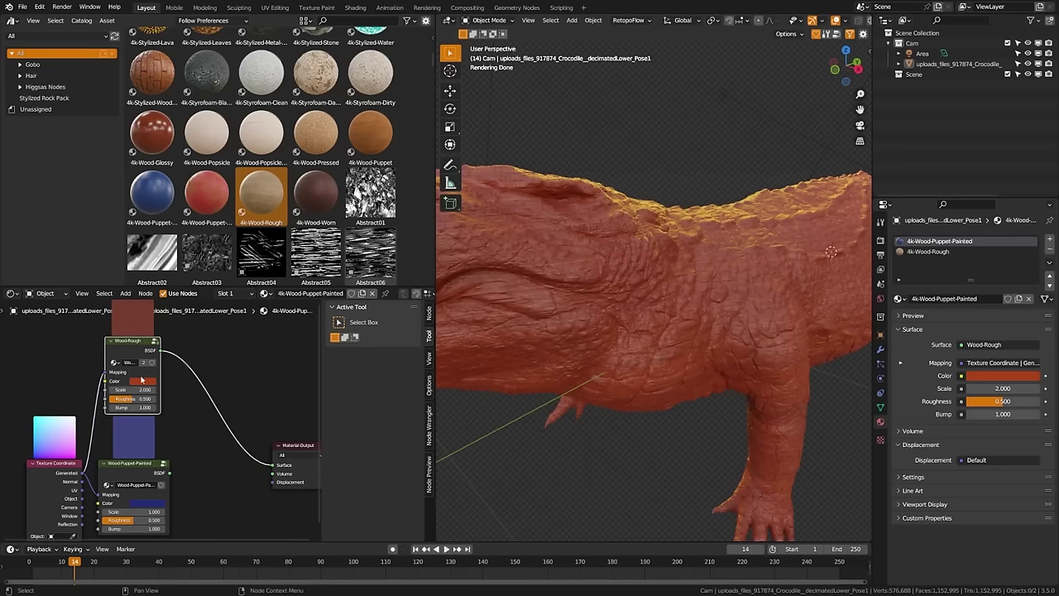
Change the Wood-Rough node's color to a light, desaturated tan
click(142, 380)
drag(155, 320, 160, 306)
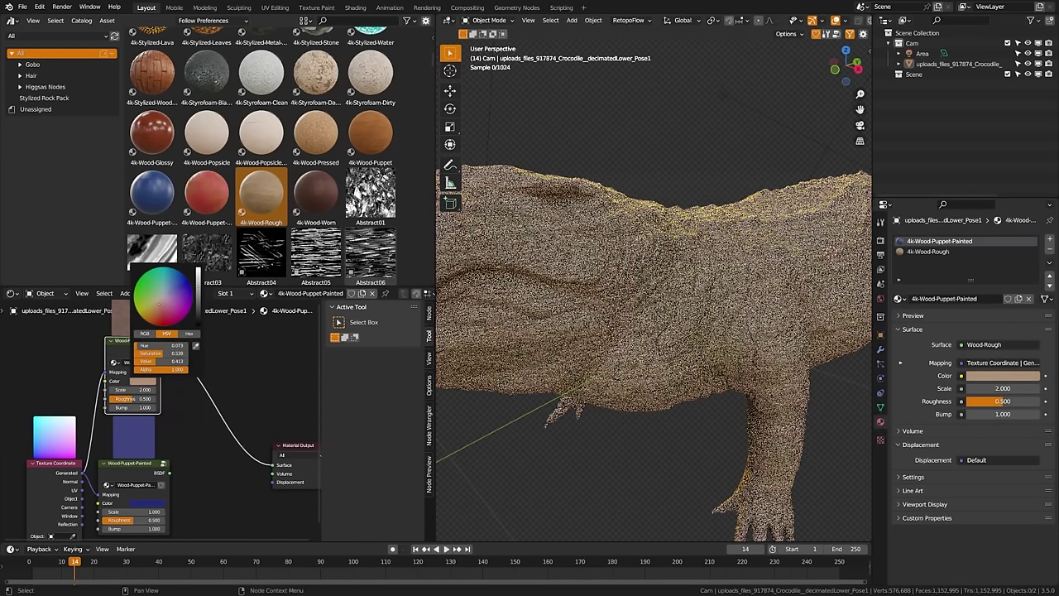
middle_drag(153, 463, 83, 403)
scroll(148, 425, down, 1)
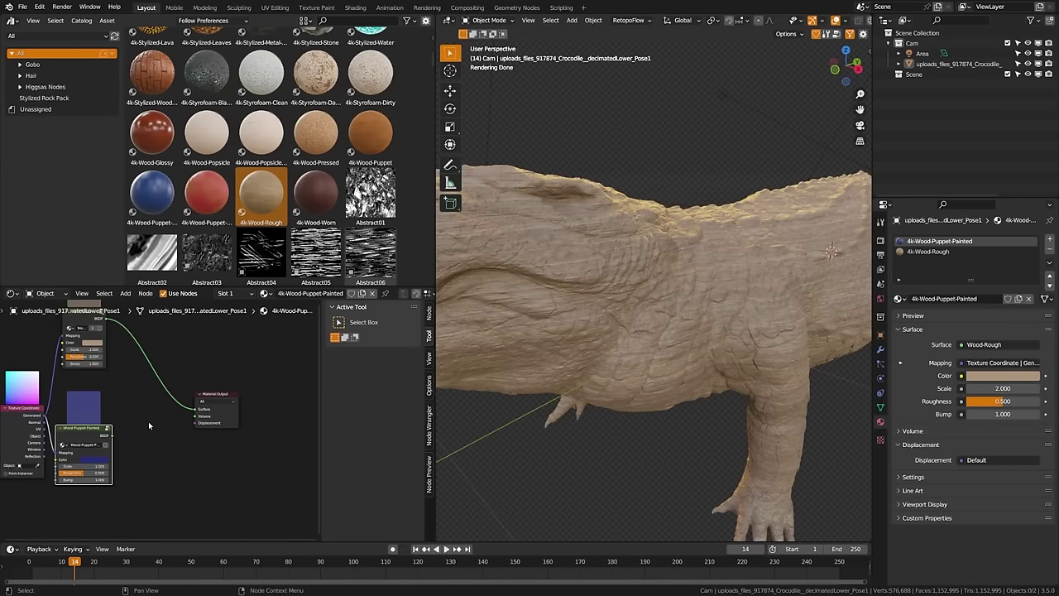
Add a Color Attribute node above the Texture Coordinate node and set it to the Attribute layer
click(217, 401)
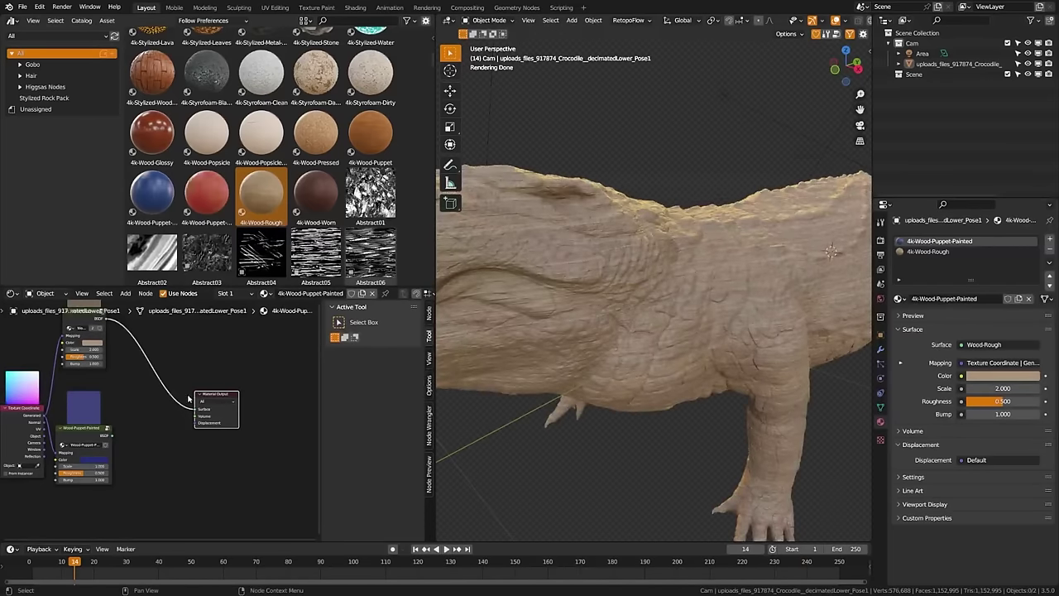
scroll(173, 411, down, 3)
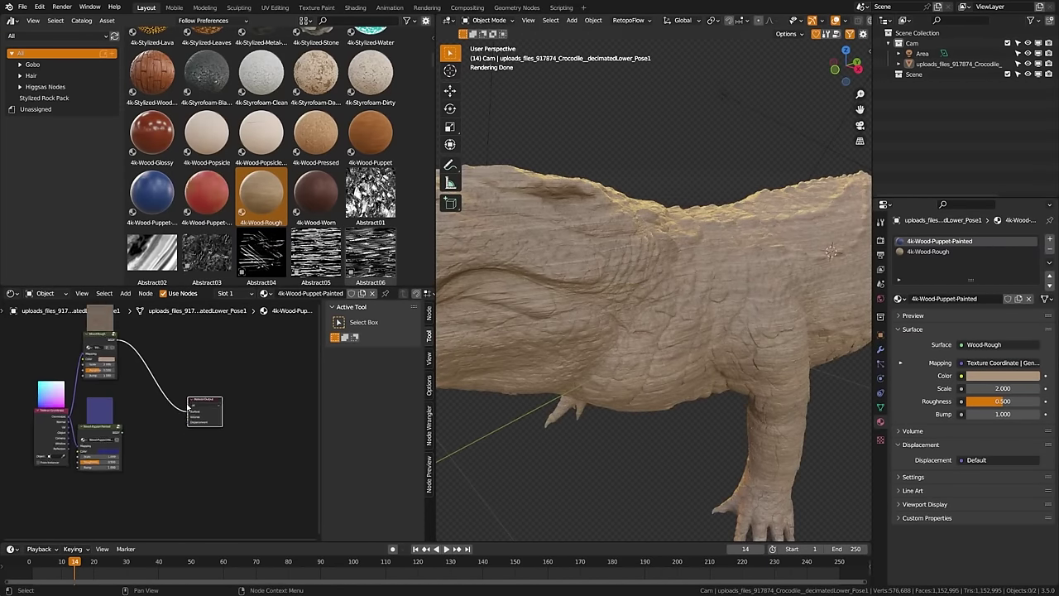
scroll(172, 412, up, 2)
middle_drag(172, 412, 206, 399)
key(shift+a)
click(176, 447)
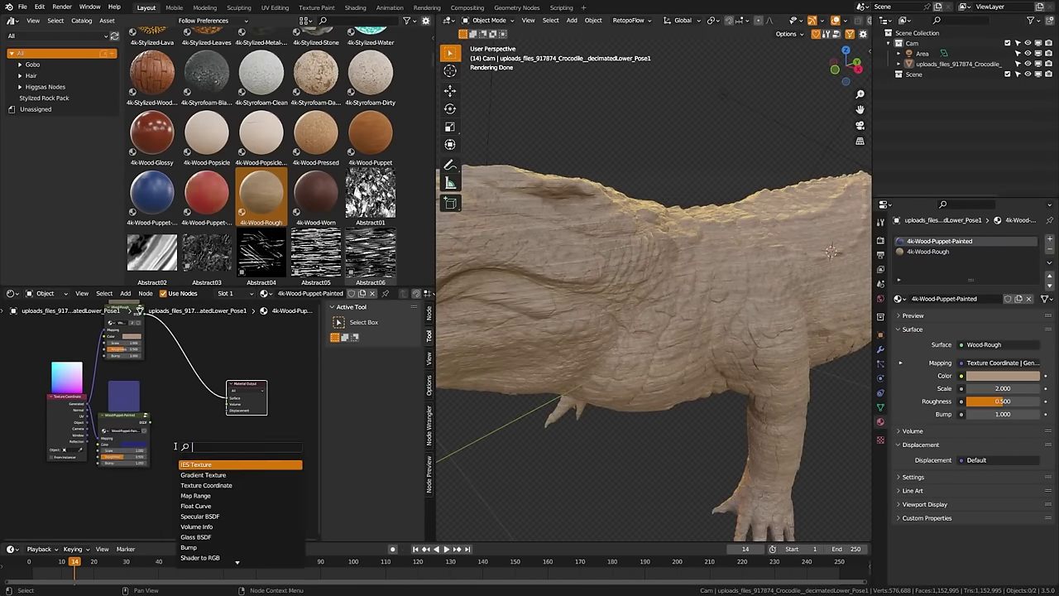
text(color)
key(Down)
key(Down)
key(Down)
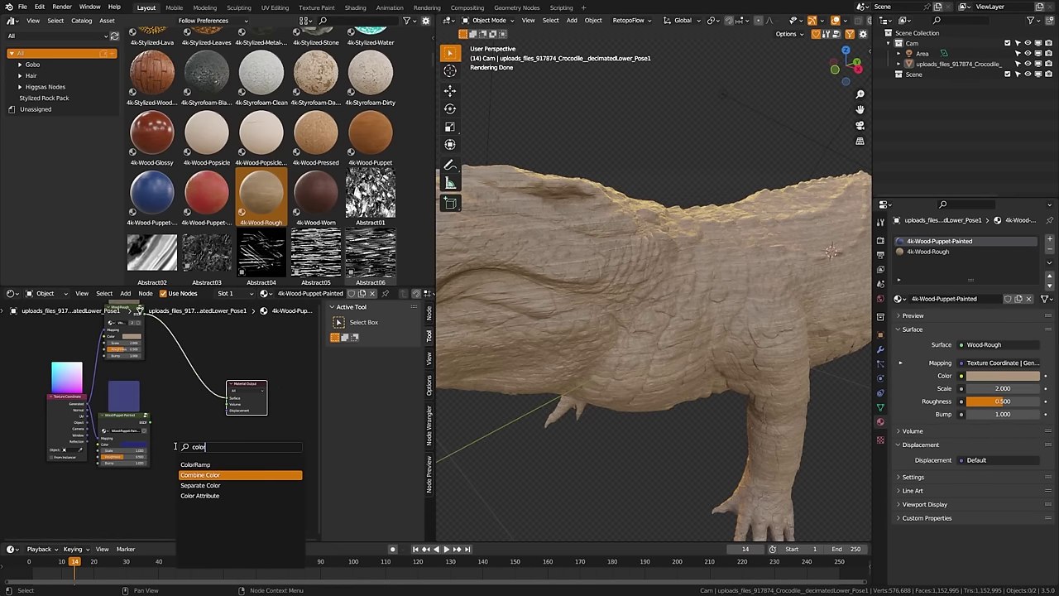
key(Return)
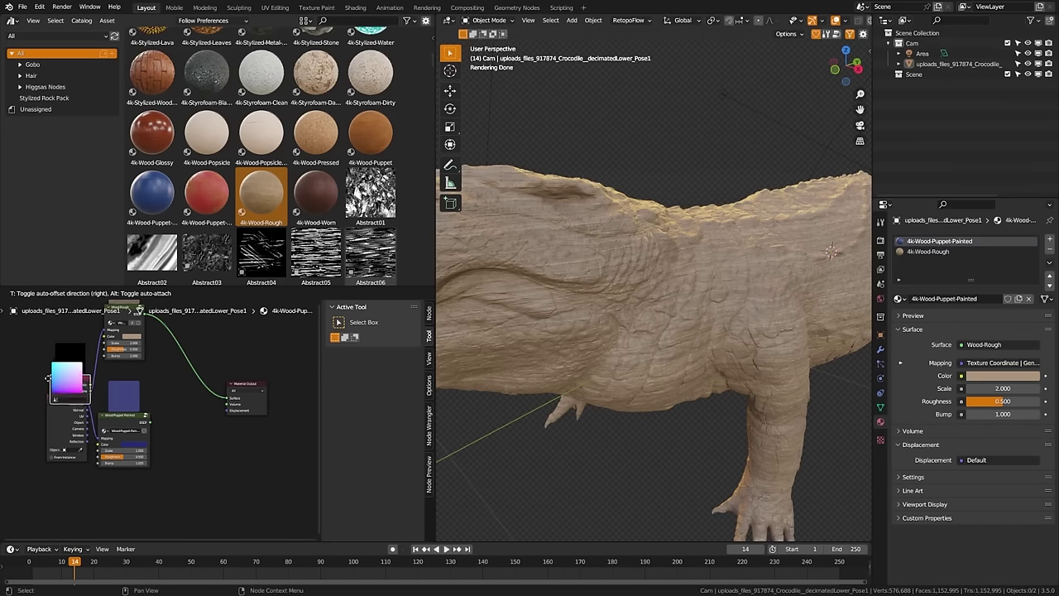
click(46, 335)
click(59, 362)
click(61, 364)
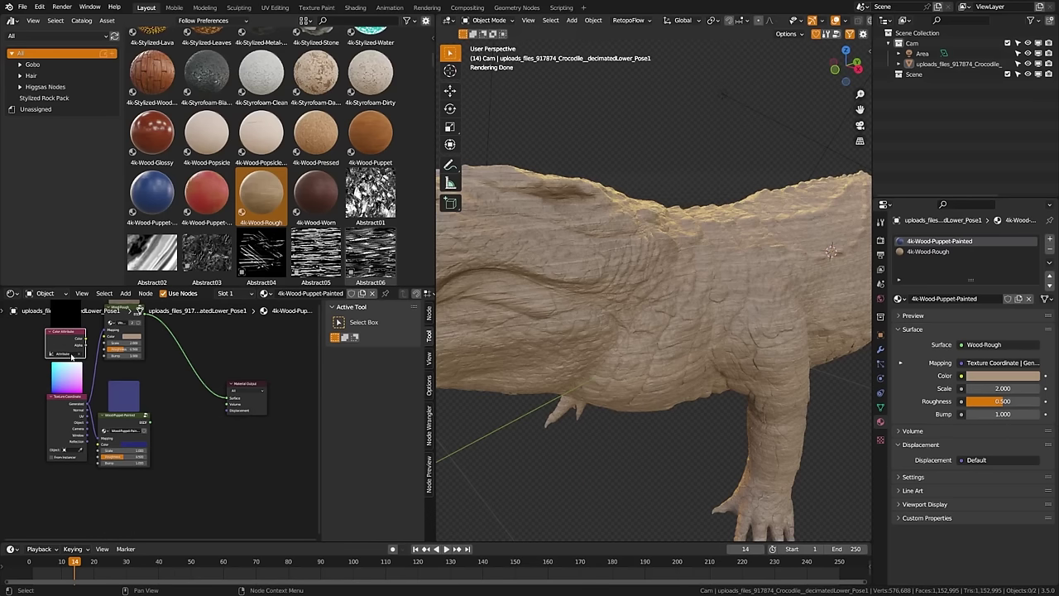
Connect the Color Attribute node's color directly to the output's Surface and inspect the mask on the crocodile
key(Home)
drag(94, 402, 83, 401)
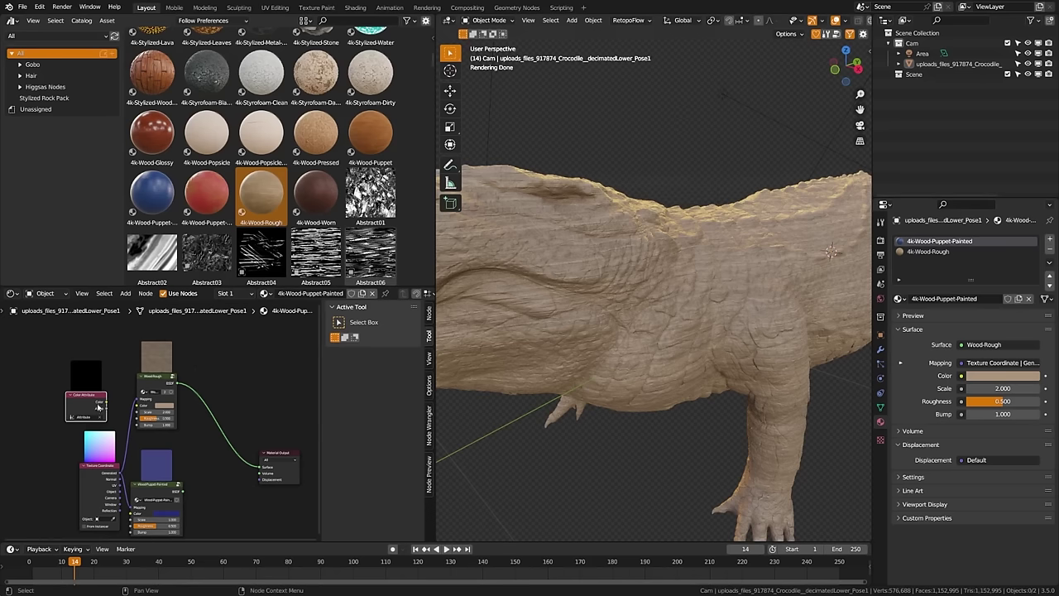
ctrl+shift+click(102, 416)
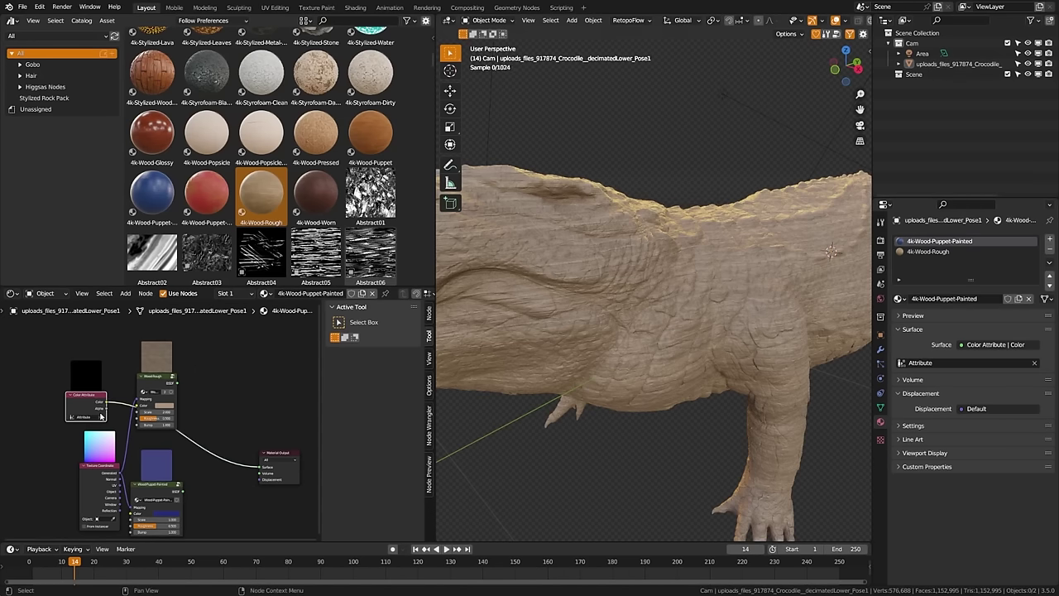
scroll(688, 298, down, 3)
scroll(687, 297, up, 5)
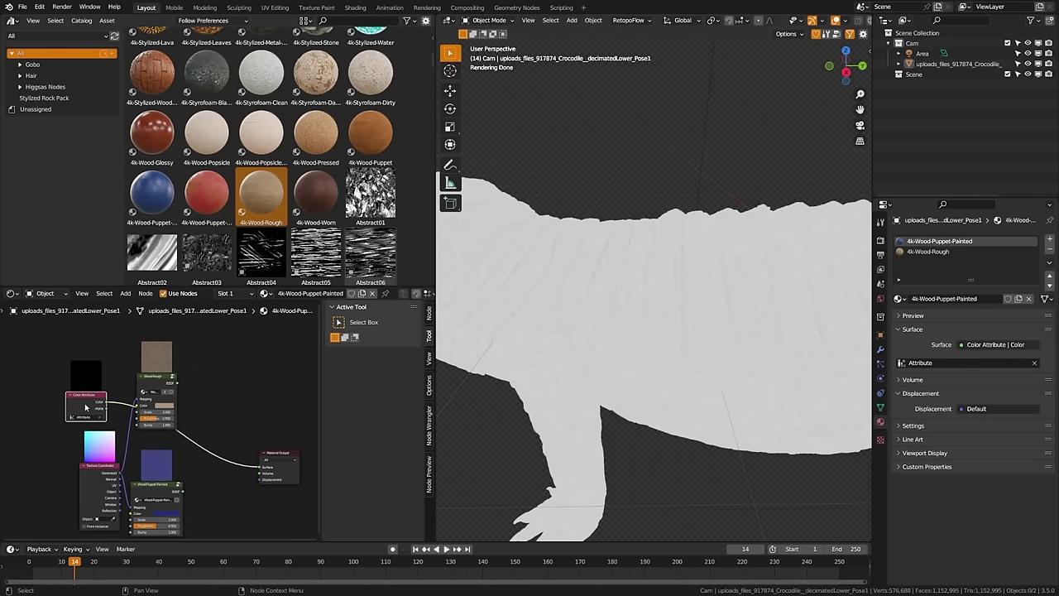
Move the Color Attribute node aside and insert a ColorRamp node between it and the output's Surface
drag(86, 407, 19, 394)
middle_drag(72, 370, 118, 365)
key(shift+a)
text(color ramp)
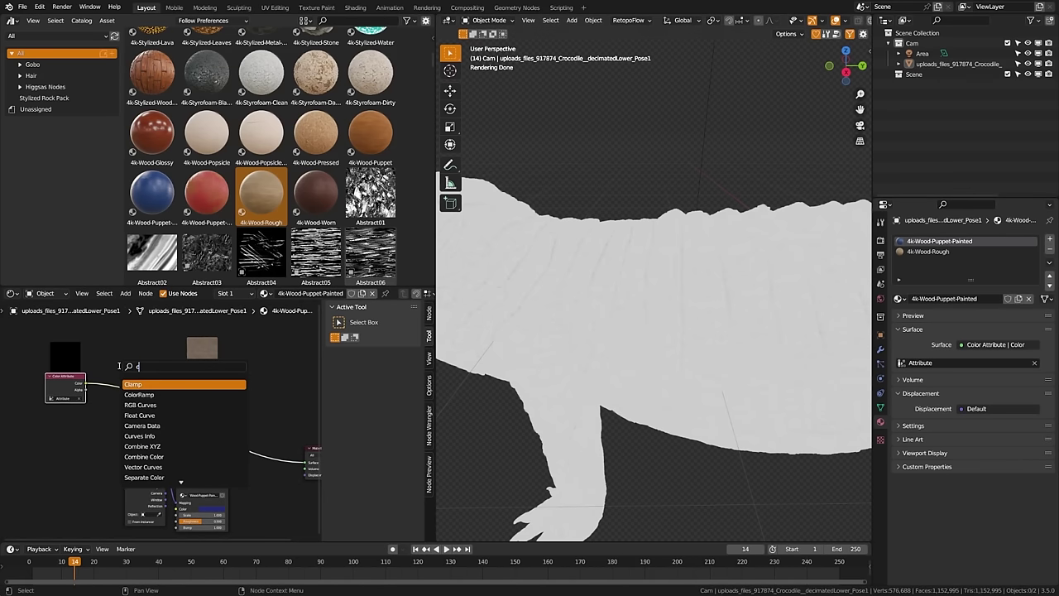
key(Return)
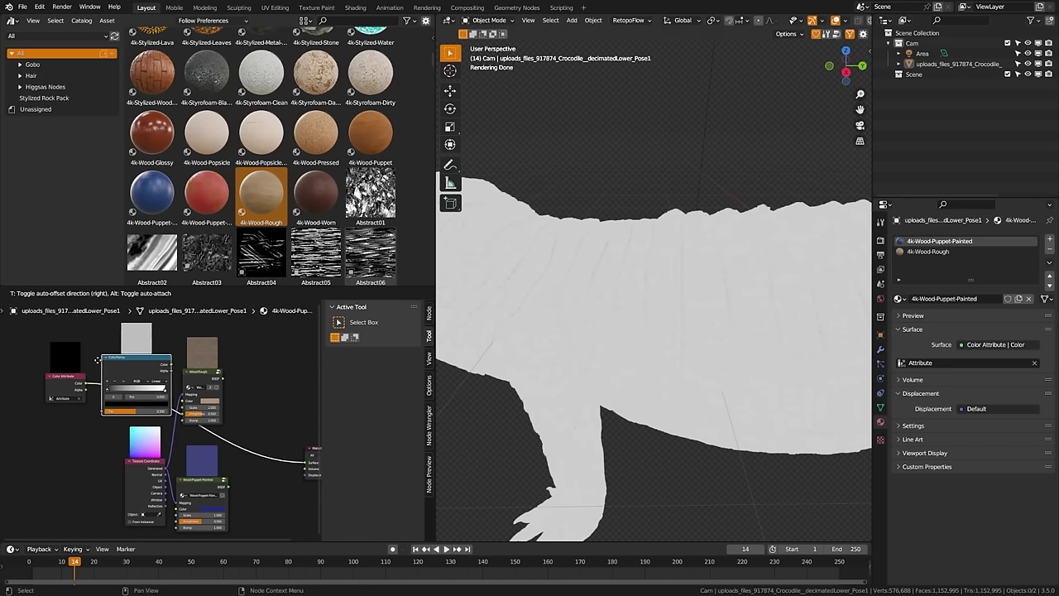
click(109, 361)
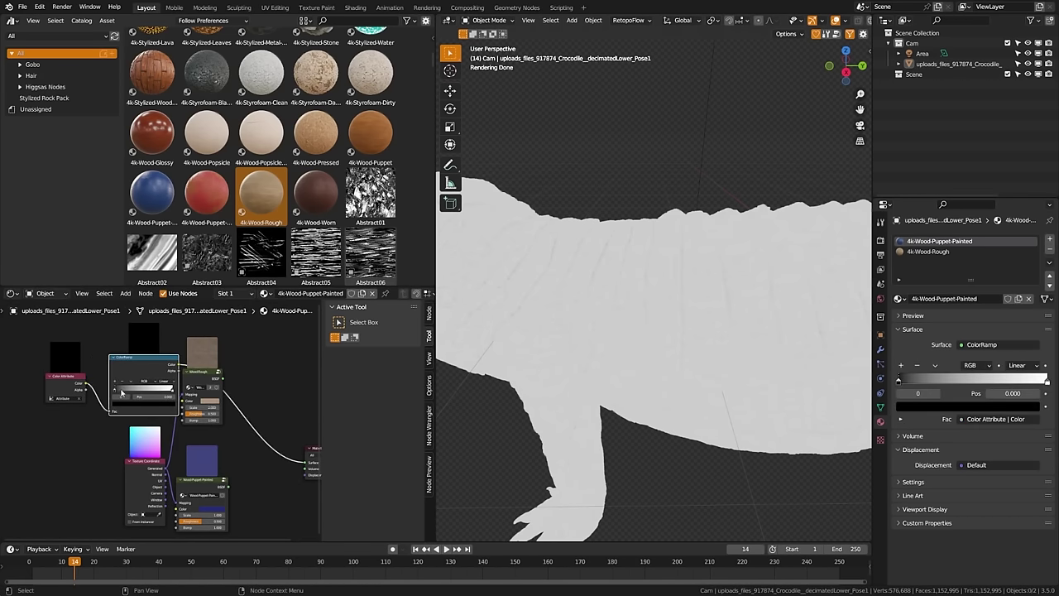
Set the ColorRamp's black stop to position 0.793 and inspect the mask on the crocodile's skin
drag(121, 392, 166, 396)
scroll(633, 398, down, 5)
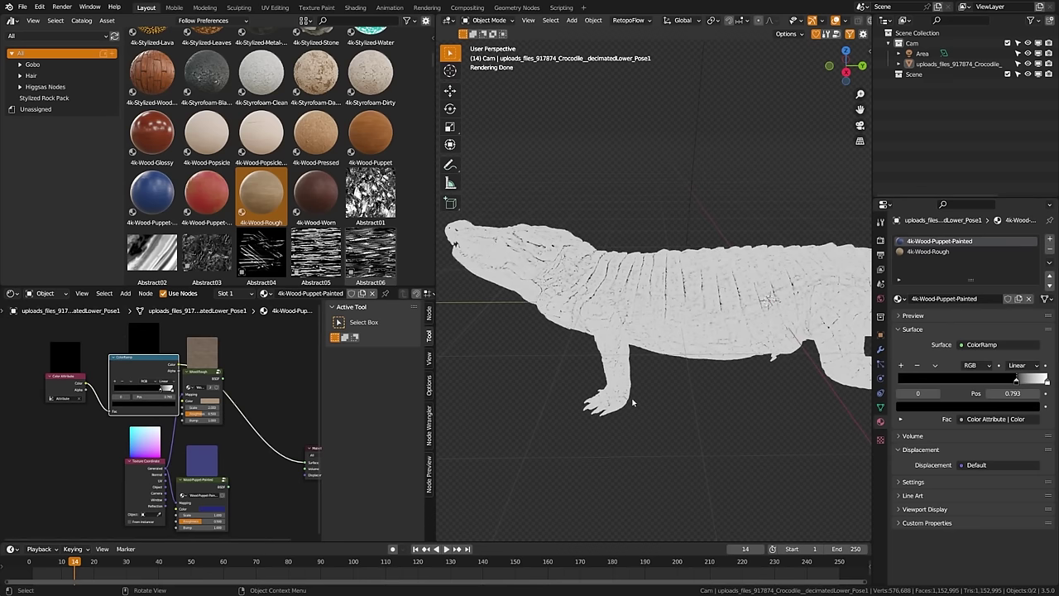
middle_drag(586, 348, 615, 357)
scroll(615, 357, up, 6)
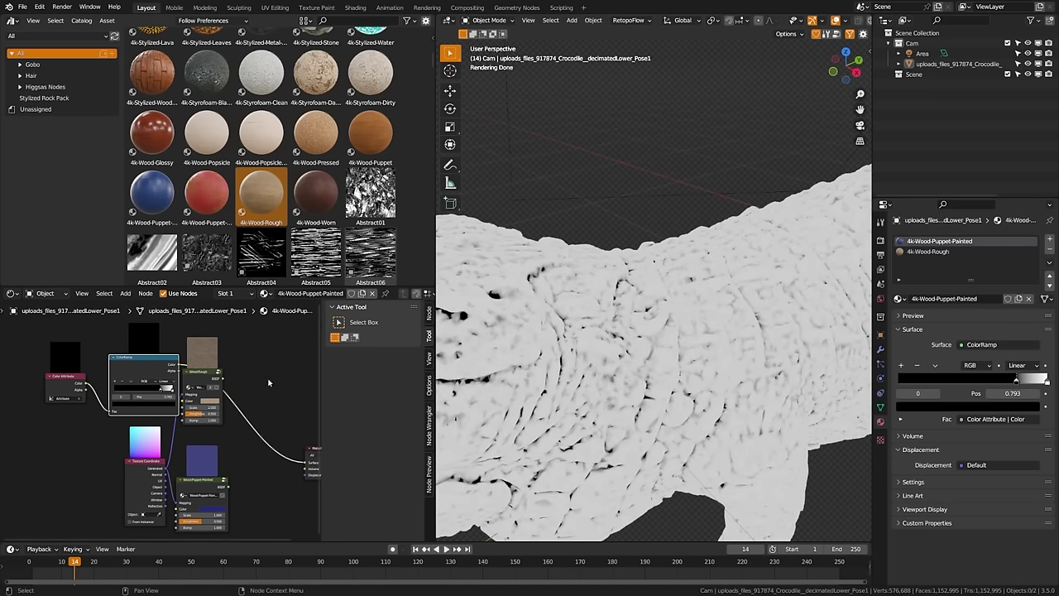
Make room by shifting the ColorRamp and Color Attribute nodes, and add a Mix Shader beside the Wood-Puppet-Painted node
key(g)
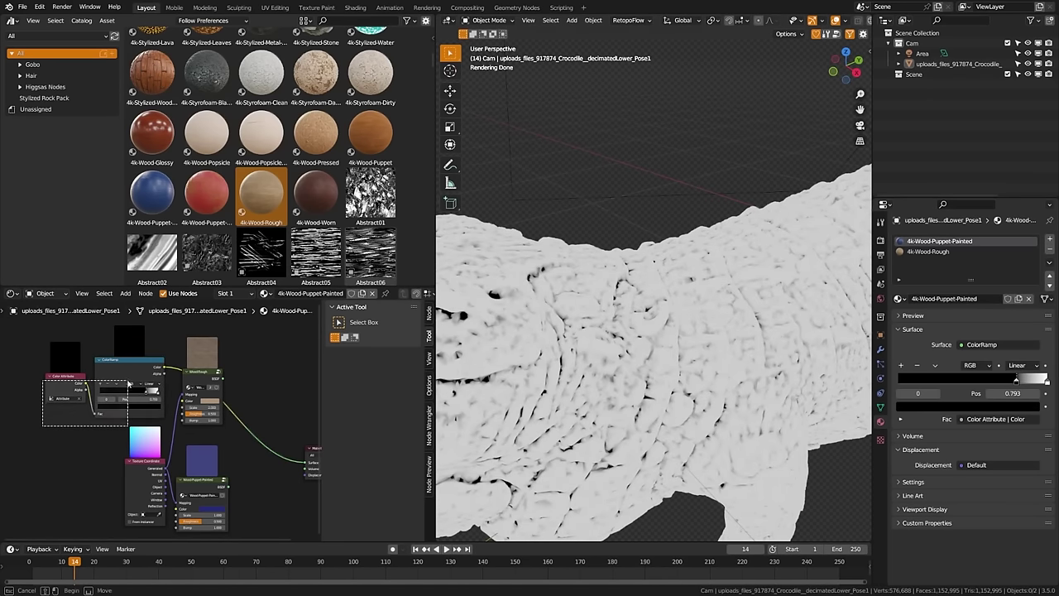
click(79, 394)
middle_drag(245, 501, 147, 461)
click(147, 460)
key(shift+a)
click(163, 463)
text(mix)
key(Down)
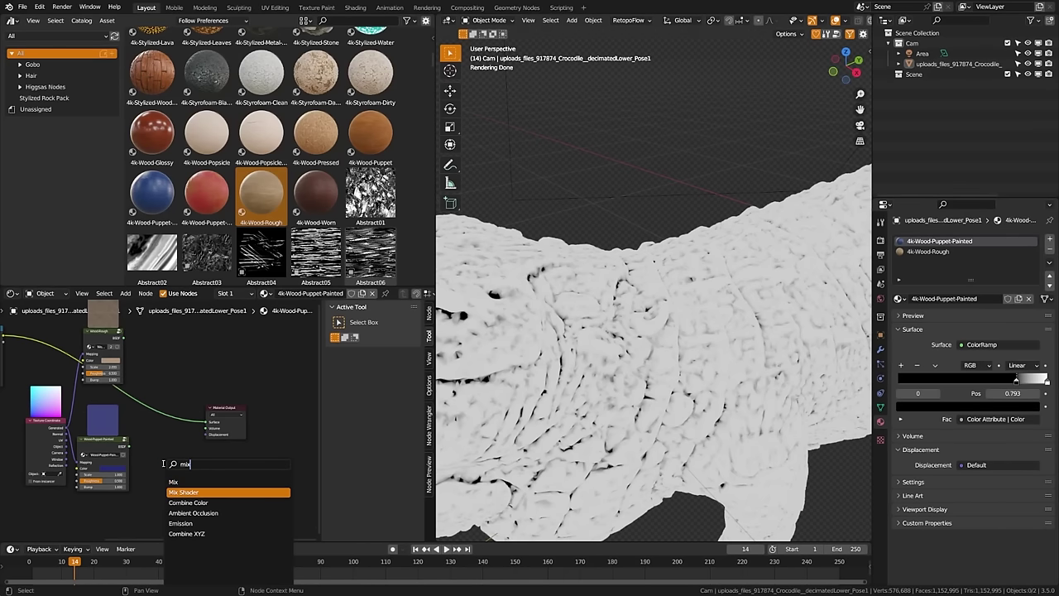
key(Return)
click(157, 454)
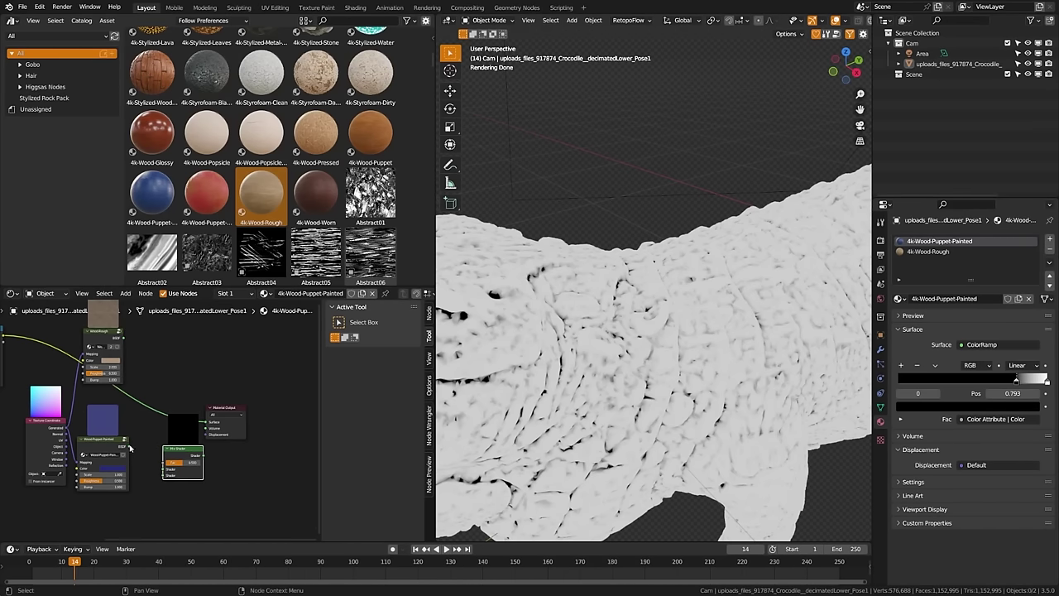
Blend Wood-Rough and Wood-Puppet-Painted through the Mix Shader into the output's Surface, with the ColorRamp's color driving Fac
drag(129, 447, 164, 475)
drag(122, 339, 203, 423)
middle_drag(115, 362, 173, 373)
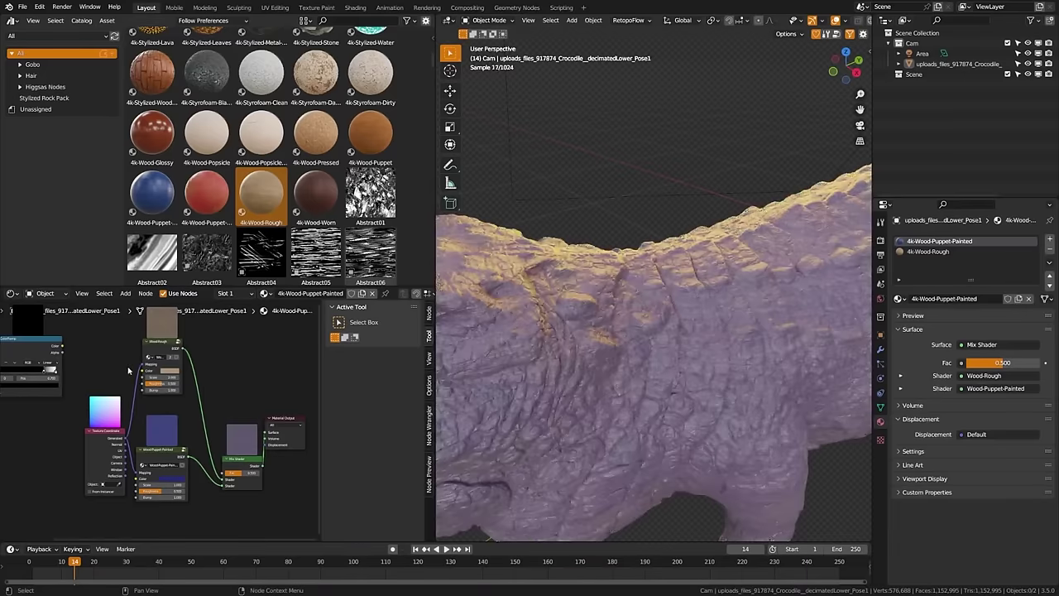
drag(62, 346, 224, 473)
scroll(191, 463, up, 2)
scroll(628, 424, down, 5)
middle_drag(630, 391, 710, 392)
scroll(667, 367, up, 5)
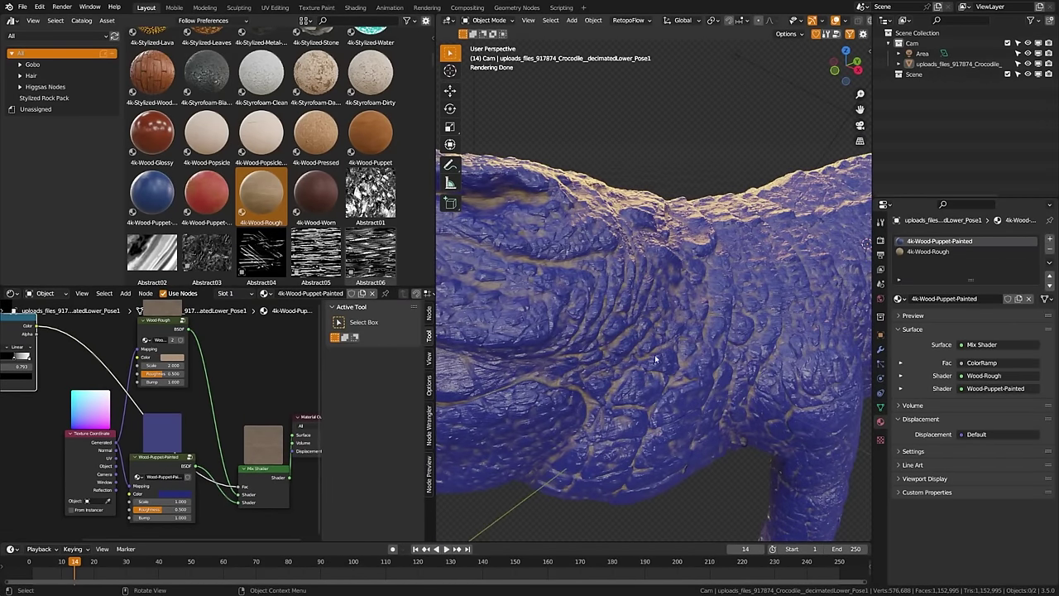
Tighten the ColorRamp mask by setting its black stop to position 0.855 and its interpolation to Ease
middle_drag(81, 365, 216, 380)
scroll(134, 379, up, 7)
drag(144, 341, 152, 342)
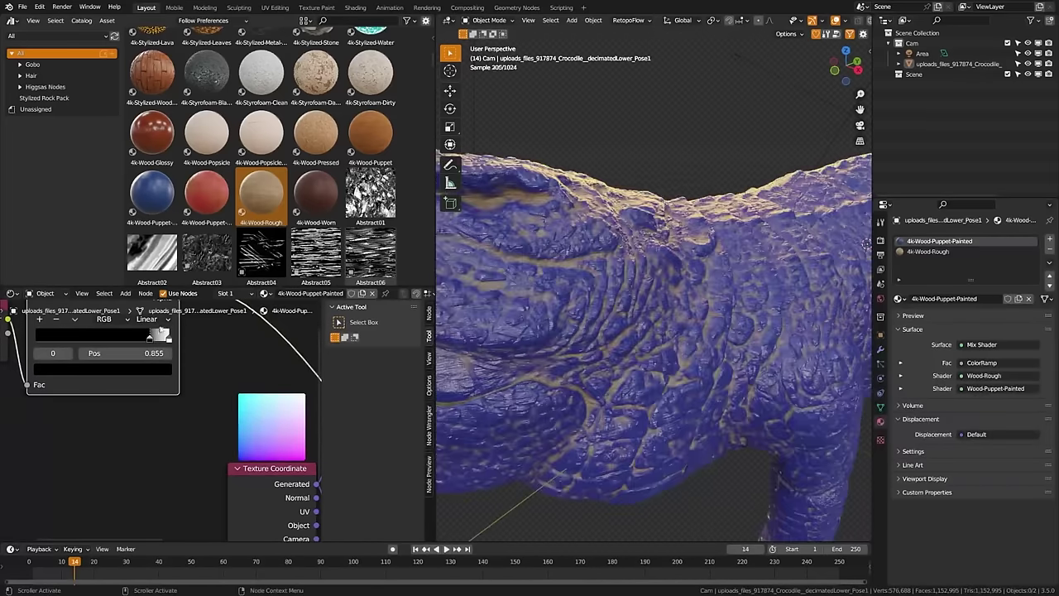
click(151, 319)
click(155, 337)
scroll(222, 397, down, 5)
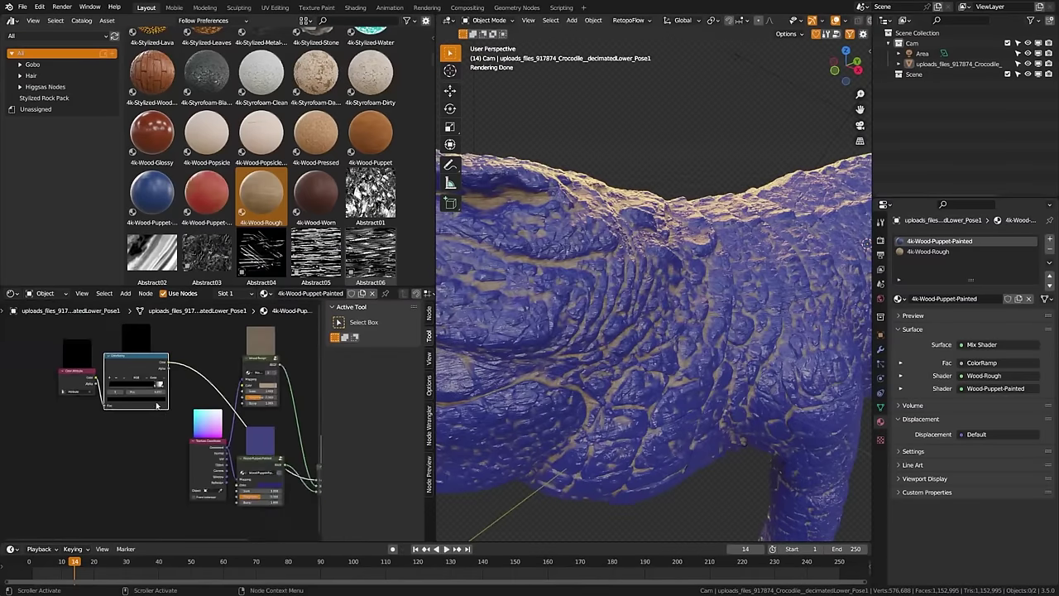
middle_drag(219, 383, 148, 384)
Turn the asset browser area into a File Browser and browse to the Grunge-Maps folder
click(13, 20)
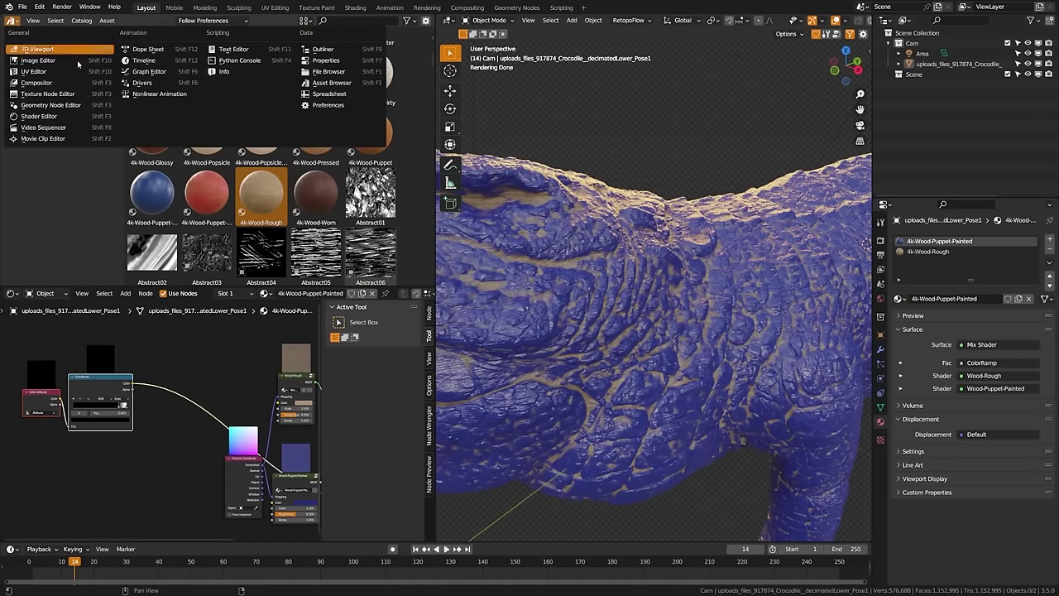
click(328, 71)
scroll(97, 254, down, 1)
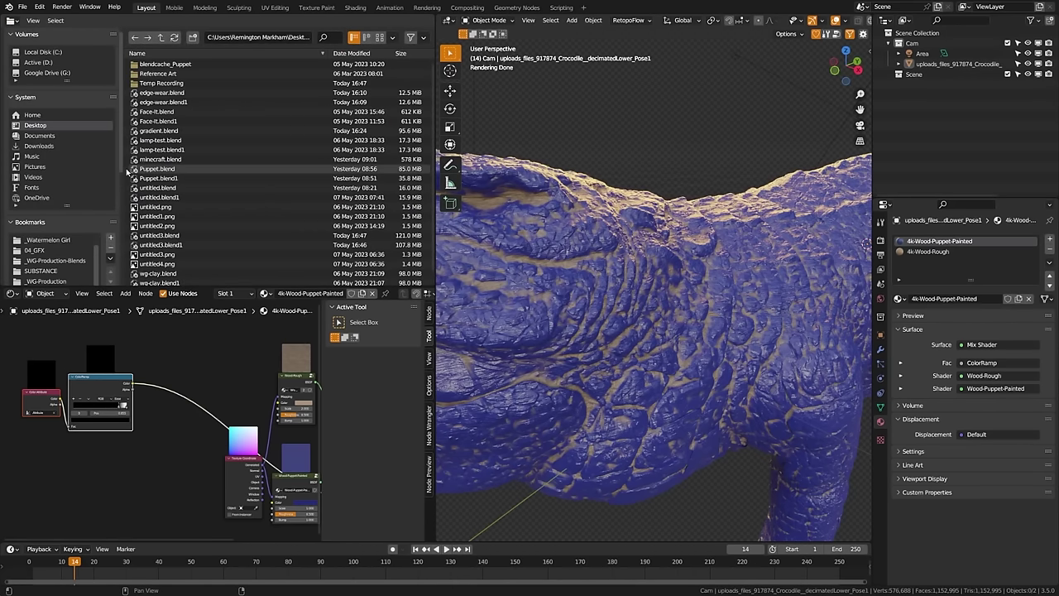
scroll(121, 221, down, 6)
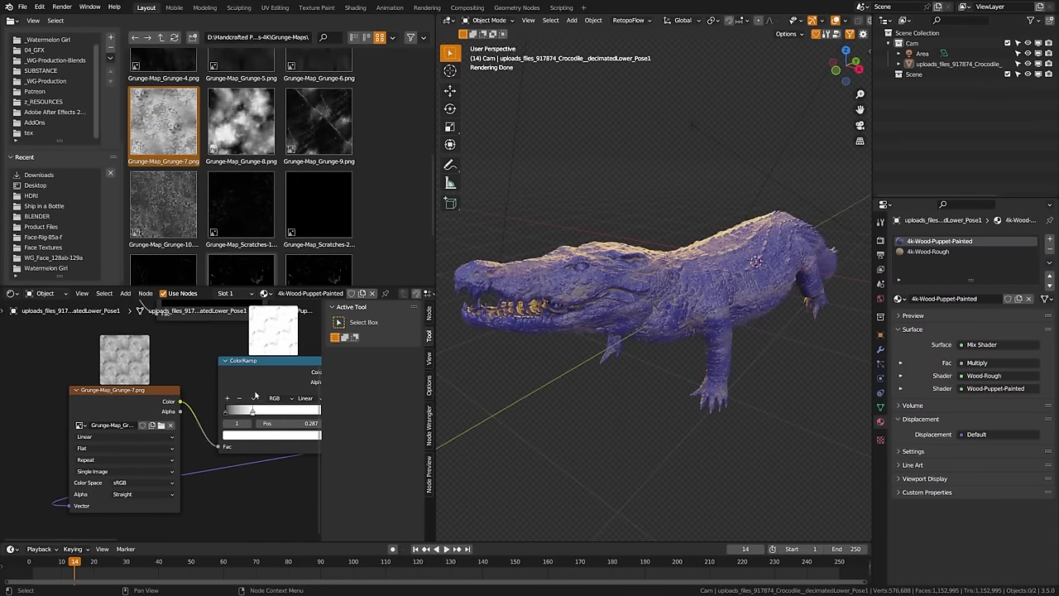
Examine the grunge image, ColorRamp and Multiply nodes and how they break up the paint on the crocodile's head and body
middle_drag(255, 395, 171, 426)
mouse_move(52, 433)
mouse_down()
mouse_move(86, 423)
mouse_move(68, 424)
mouse_up()
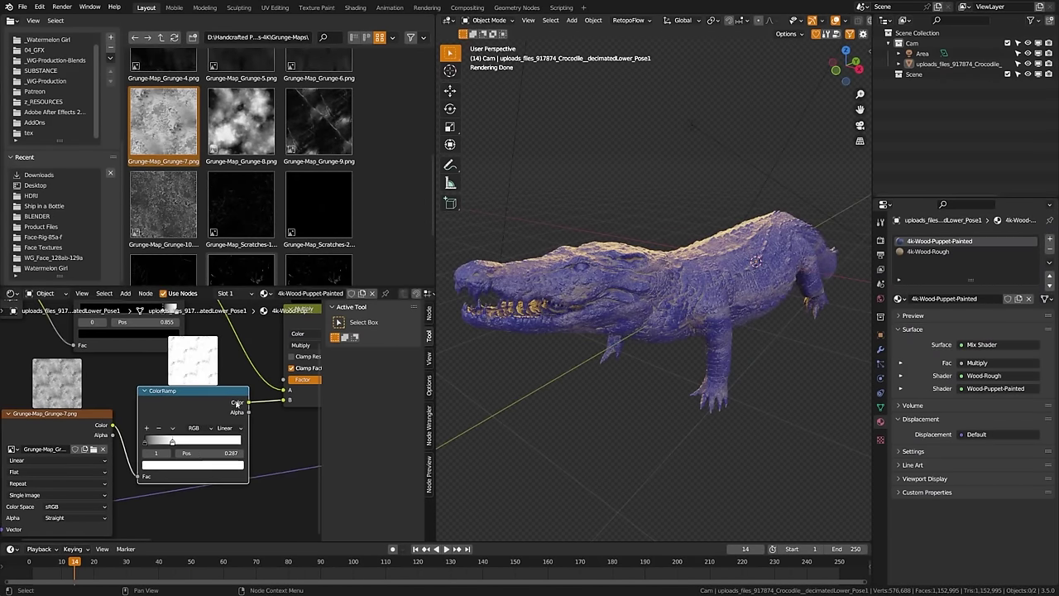
middle_drag(298, 351, 169, 385)
scroll(544, 339, up, 4)
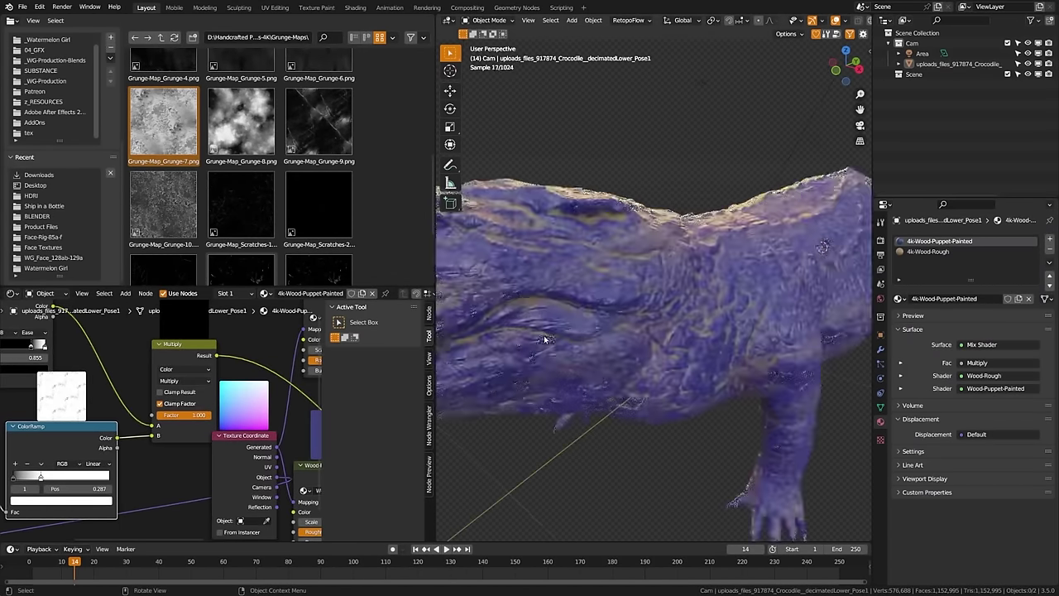
middle_drag(544, 340, 565, 364)
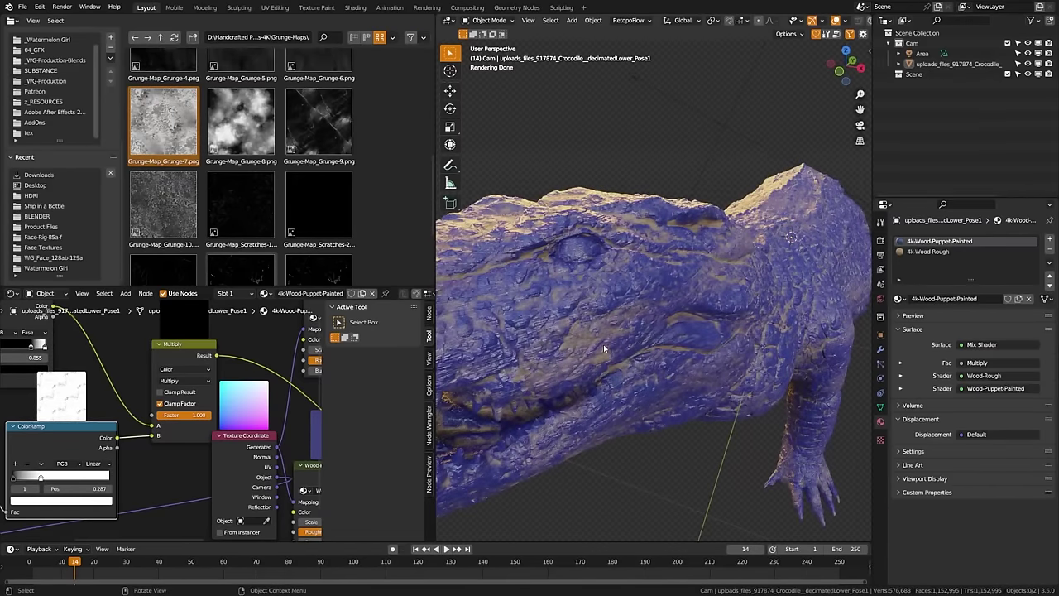
scroll(604, 348, down, 6)
middle_drag(692, 353, 661, 351)
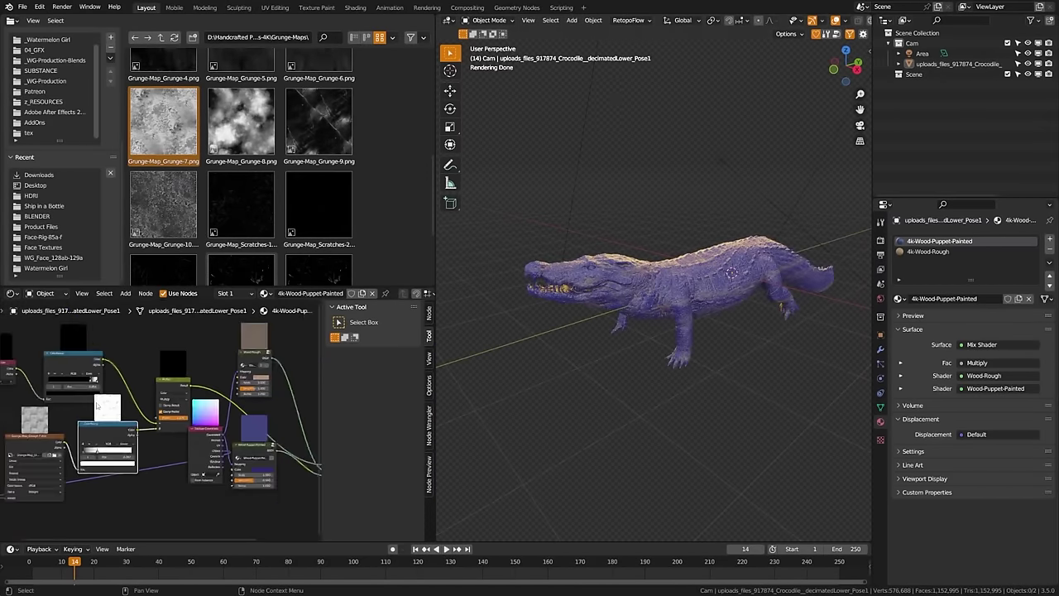
scroll(137, 428, down, 6)
middle_drag(136, 427, 289, 436)
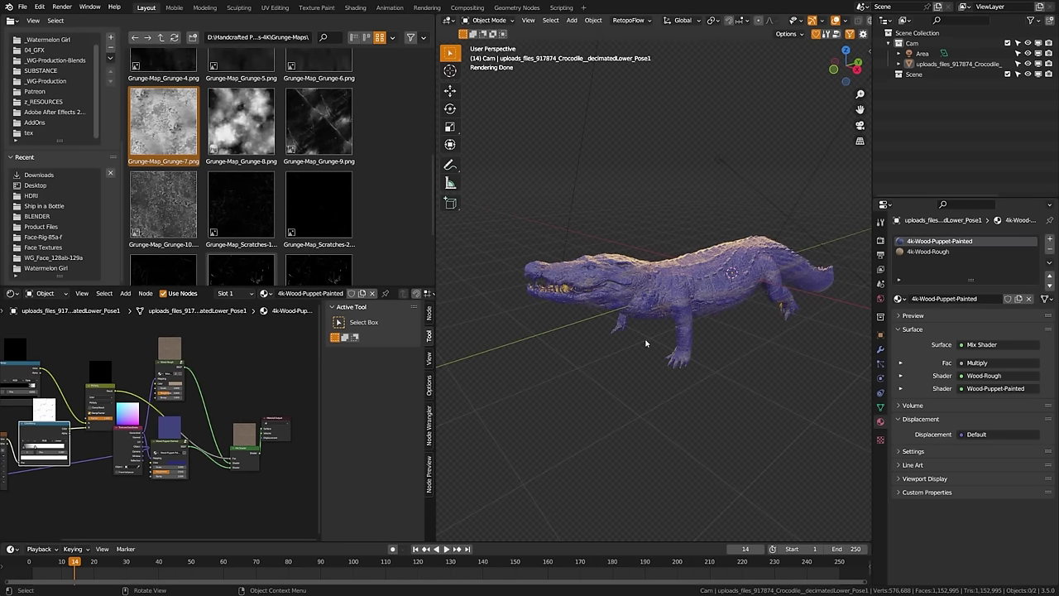
Add an Ambient Occlusion node above Wood-Rough and preview its color directly on the crocodile through the output's Surface
scroll(152, 411, up, 5)
key(shift+a)
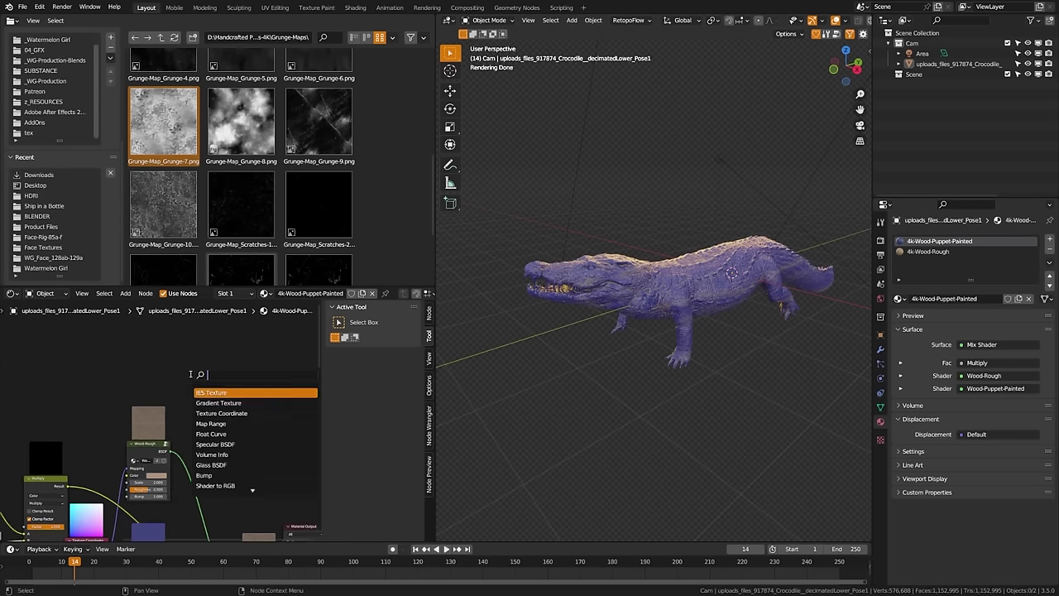
text(ambient)
key(Return)
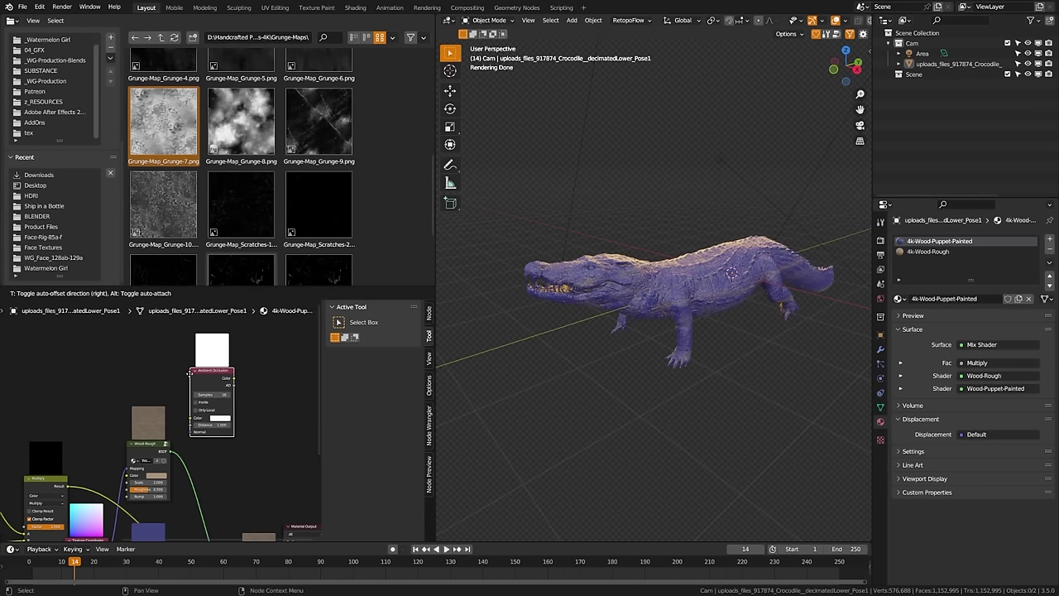
click(125, 350)
ctrl+shift+click(146, 354)
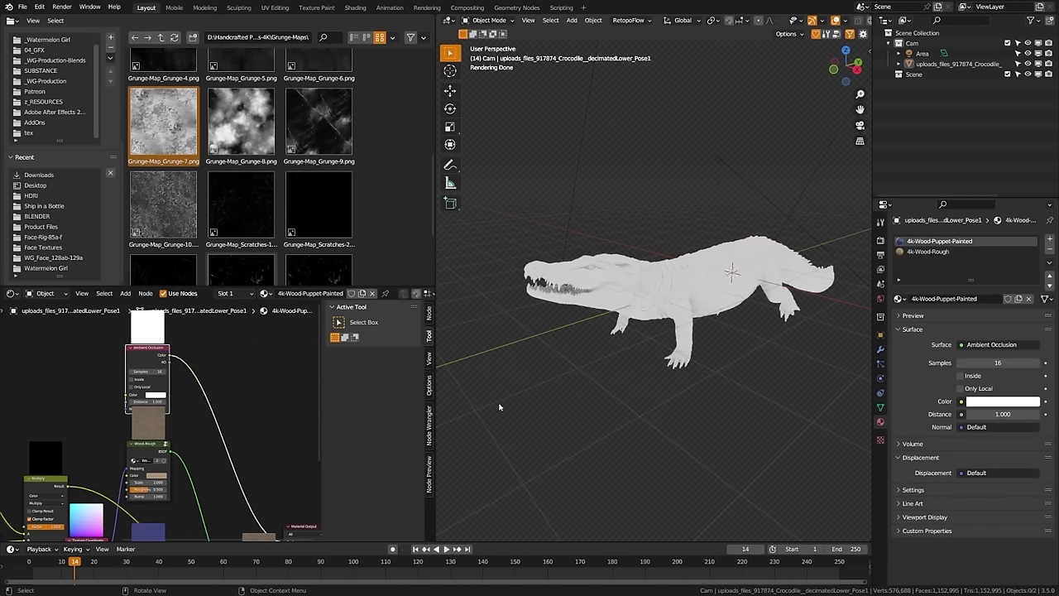
scroll(570, 347, up, 4)
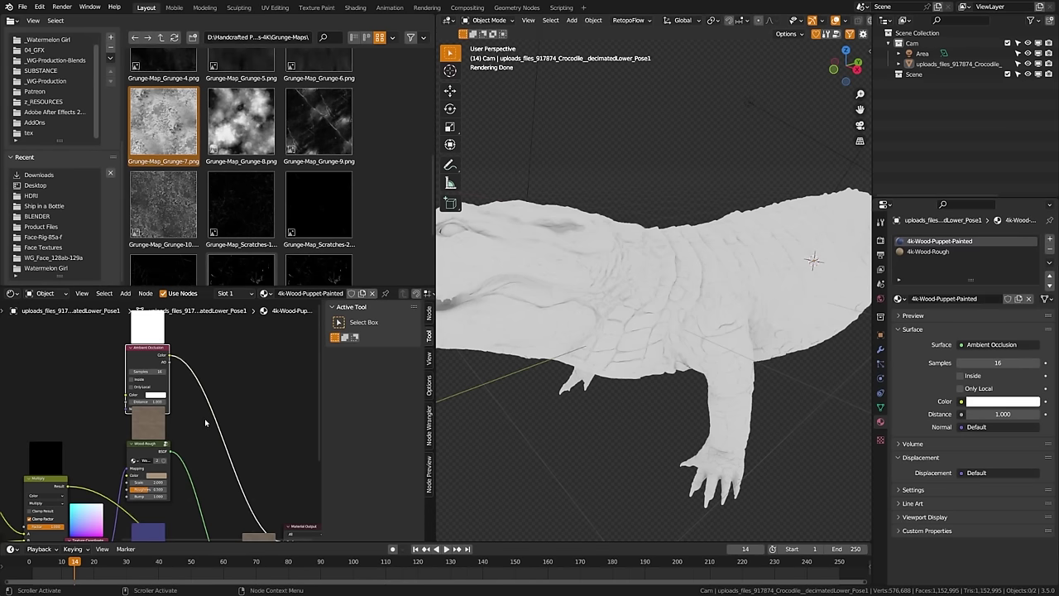
Insert a ColorRamp after the Ambient Occlusion node and move its black stop toward white to strengthen the occlusion mask
middle_drag(204, 418, 249, 404)
drag(198, 337, 88, 327)
key(shift+a)
click(176, 339)
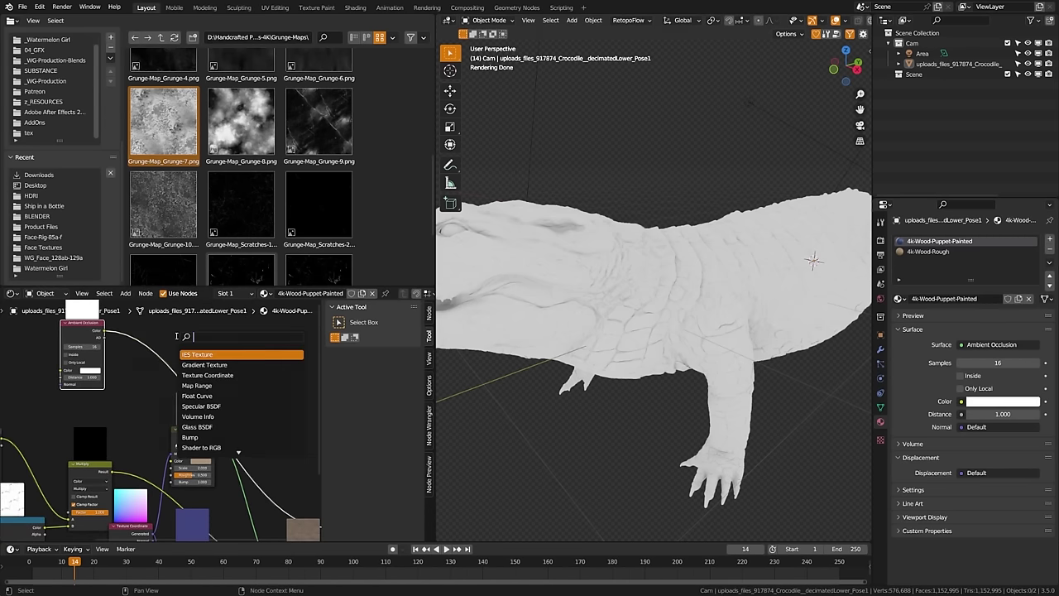
text(colo)
key(Return)
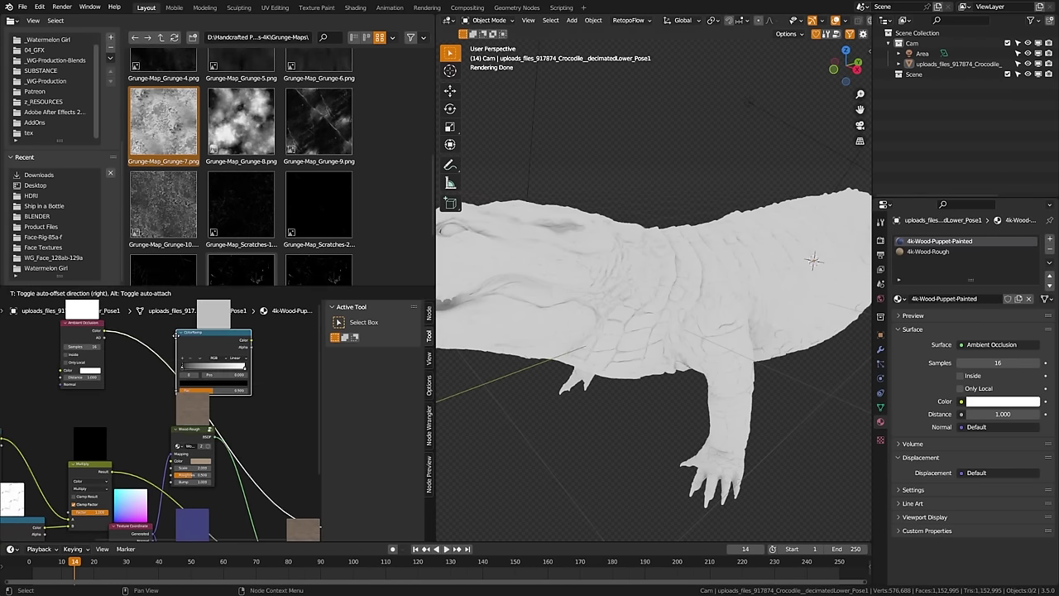
click(134, 354)
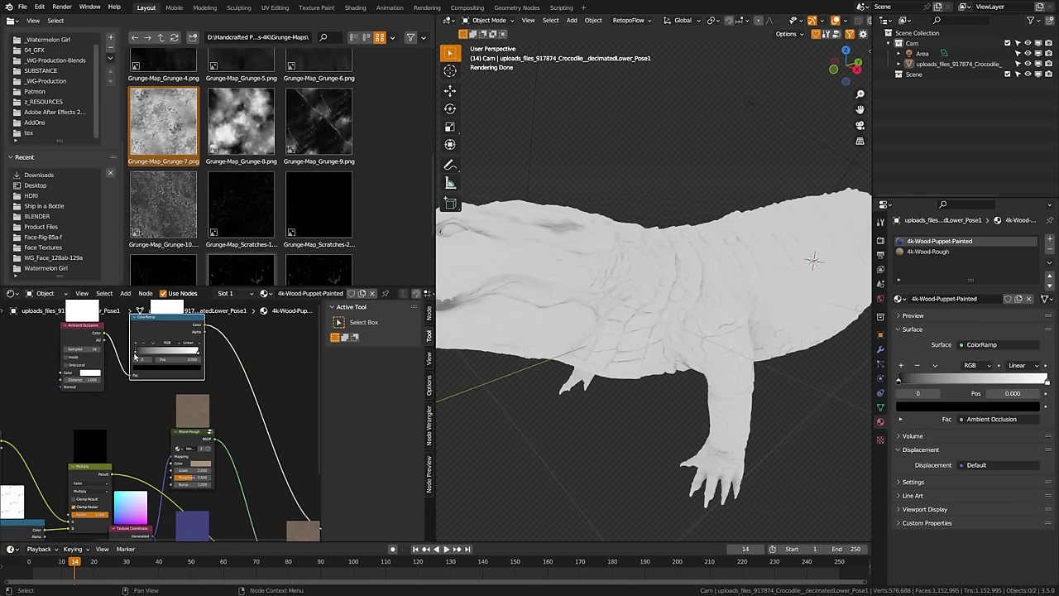
drag(159, 356, 191, 365)
Drive the Mix Shader's Fac with the occlusion ColorRamp, reconnect the Mix Shader to the output's Surface and inspect the crocodile's crevices
middle_drag(244, 411, 189, 401)
scroll(190, 418, down, 4)
middle_drag(225, 456, 227, 406)
scroll(213, 369, up, 6)
mouse_move(228, 390)
mouse_down()
mouse_move(179, 397)
mouse_move(137, 428)
mouse_move(176, 446)
mouse_move(228, 405)
mouse_move(230, 390)
mouse_up()
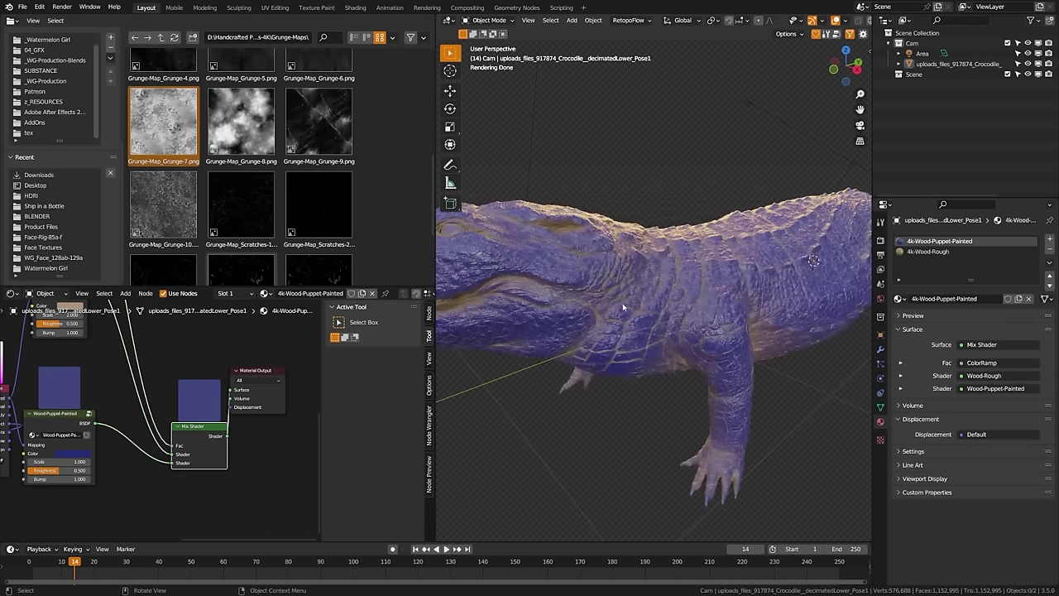
mouse_move(712, 336)
middle_down()
mouse_move(705, 342)
mouse_move(698, 330)
middle_up()
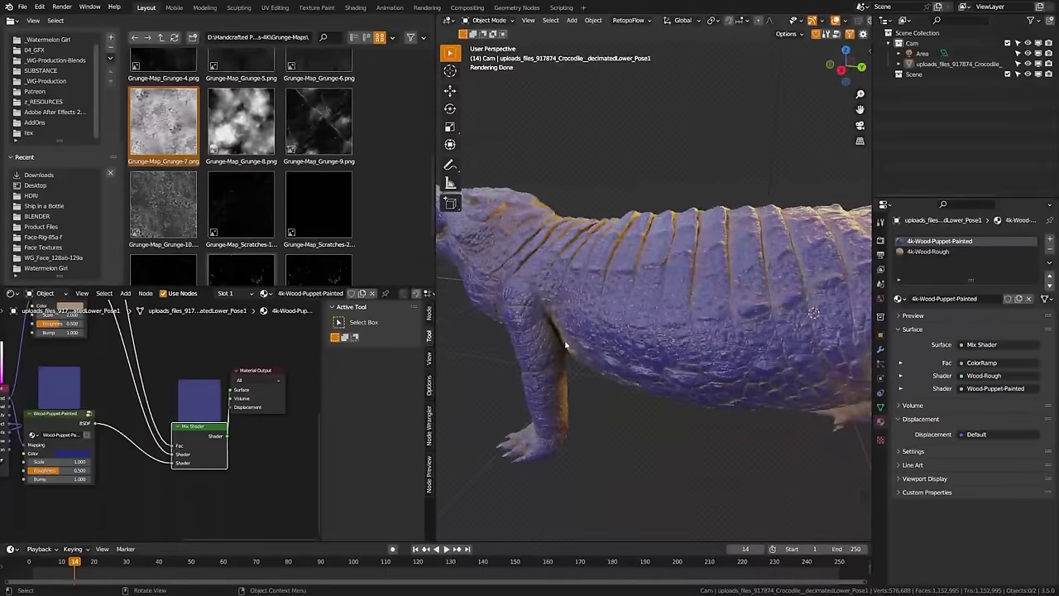
middle_drag(565, 345, 571, 302)
scroll(562, 317, up, 5)
scroll(534, 337, down, 6)
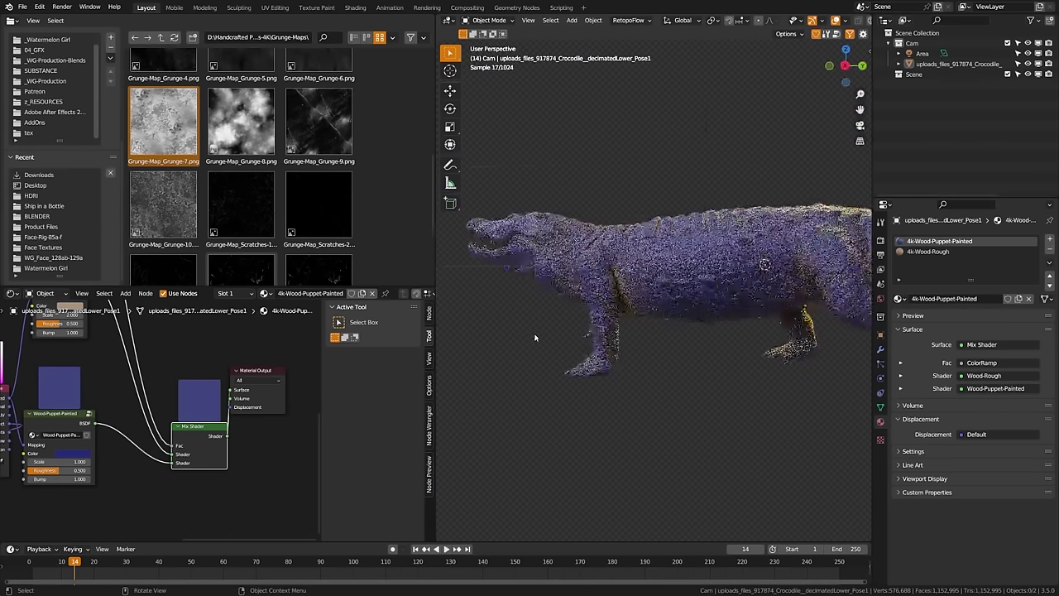
mouse_move(549, 343)
middle_down()
mouse_move(614, 340)
mouse_move(682, 356)
middle_up()
scroll(659, 353, down, 4)
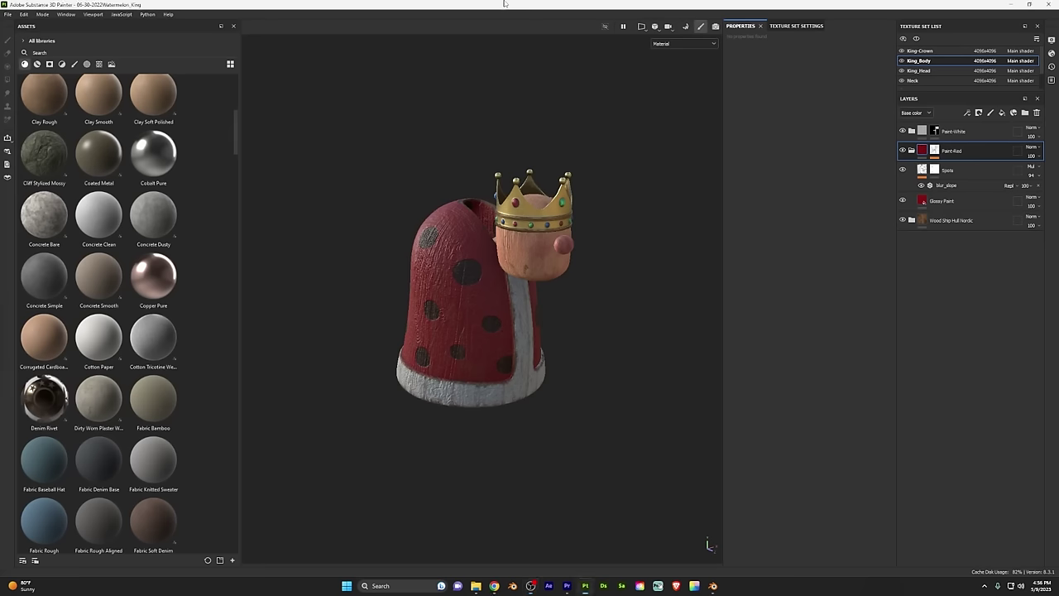
In Substance 3D Painter, isolate the Paint-Red folder's mask and examine its worn edges around the king's body
scroll(605, 335, up, 5)
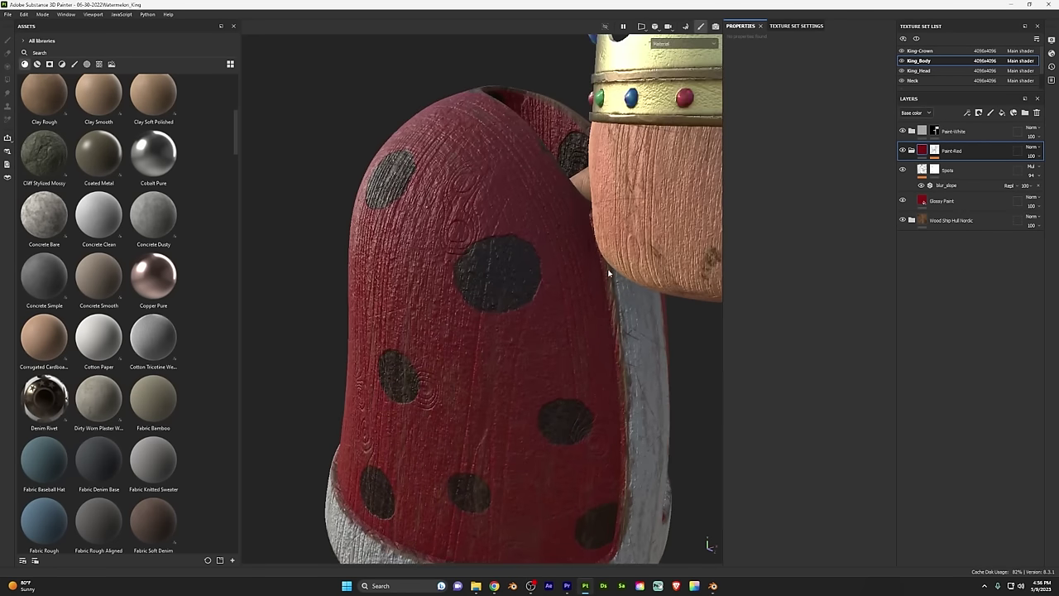
mouse_move(616, 419)
alt+mouse_down()
mouse_move(610, 449)
mouse_move(549, 430)
alt+mouse_up()
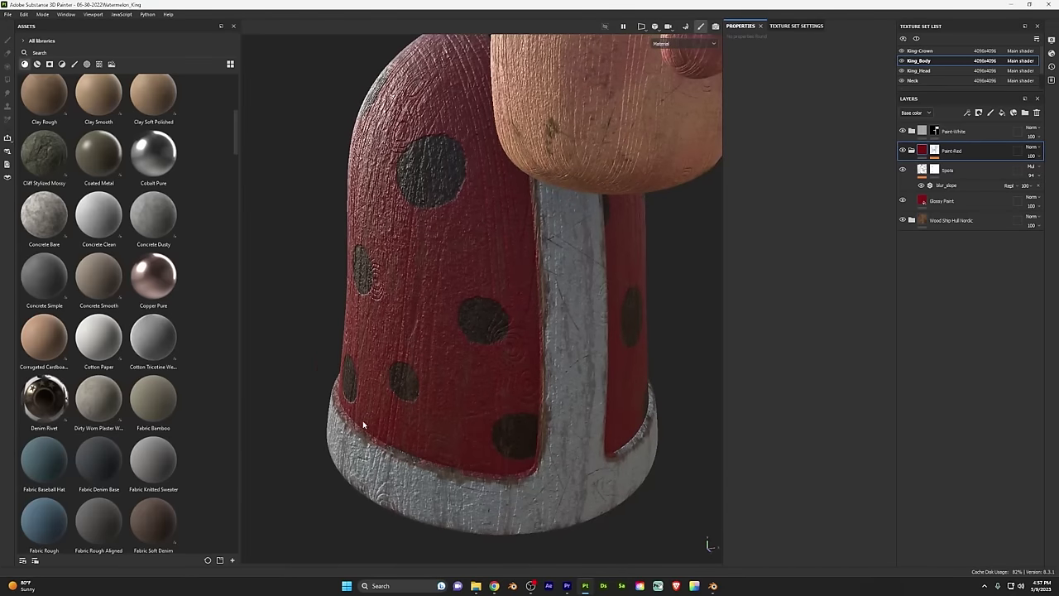
click(935, 150)
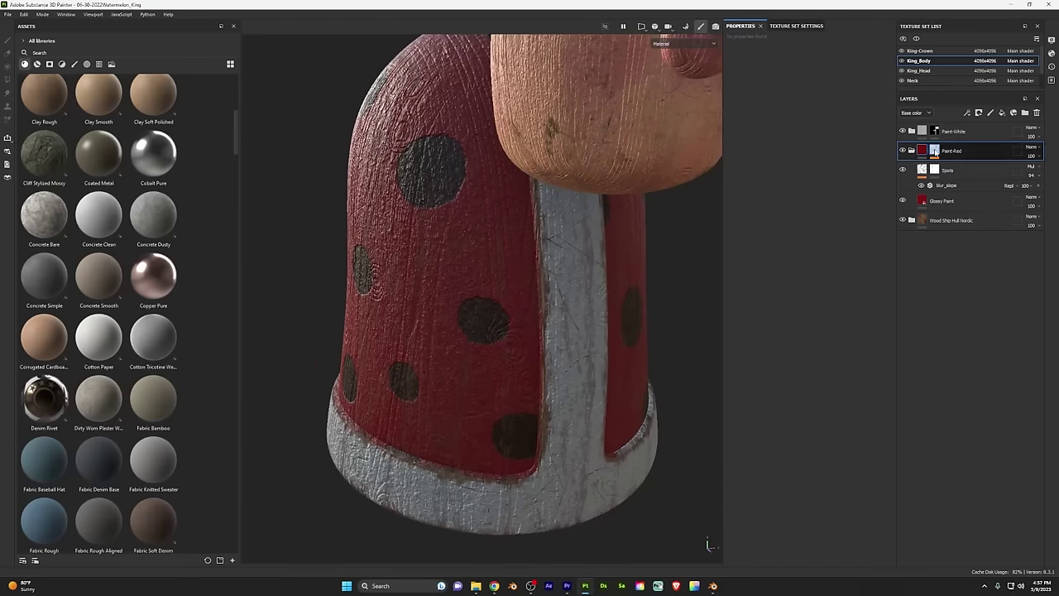
alt+click(935, 151)
alt+drag(358, 366, 417, 342)
alt+middle_drag(470, 299, 484, 368)
alt+drag(516, 215, 381, 412)
alt+drag(471, 422, 412, 161)
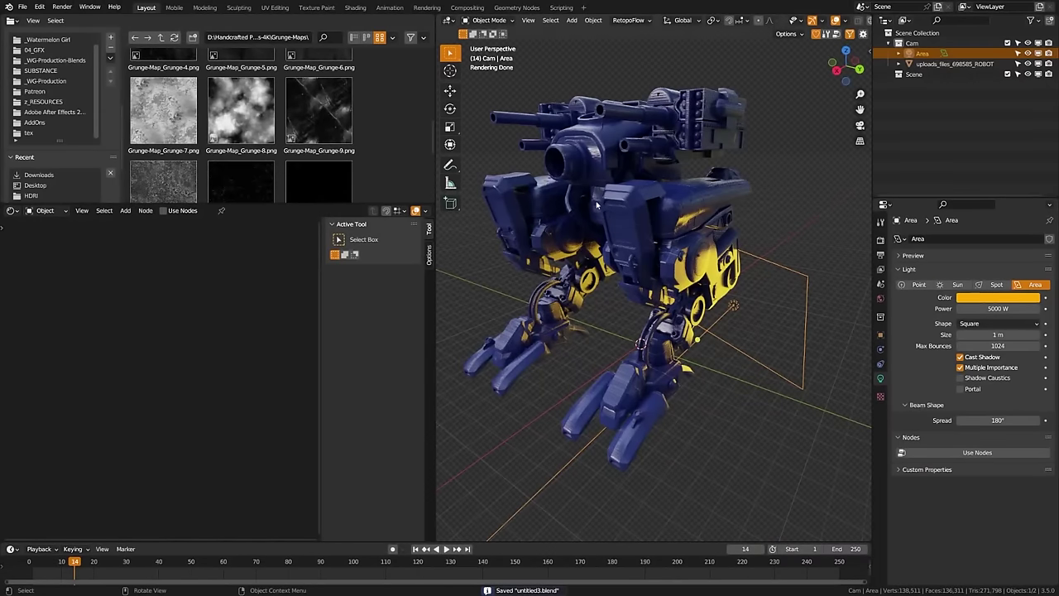
Select the robot and disconnect the Metal-Painted-Scratched shader from the Material Output's Surface, leaving space above the existing nodes
middle_drag(595, 205, 558, 237)
scroll(555, 270, up, 2)
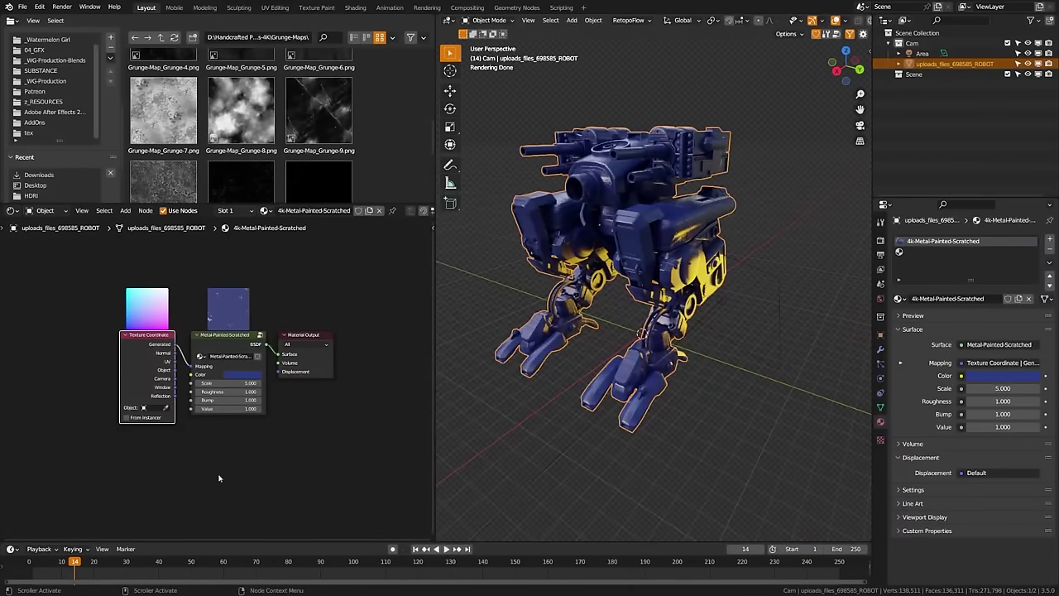
mouse_move(110, 476)
mouse_down()
mouse_move(254, 333)
mouse_move(156, 397)
mouse_up()
drag(278, 354, 228, 357)
middle_drag(228, 356, 270, 404)
Add a Geometry node above the Texture Coordinate node in the robot's material
key(shift+a)
click(176, 310)
text(g)
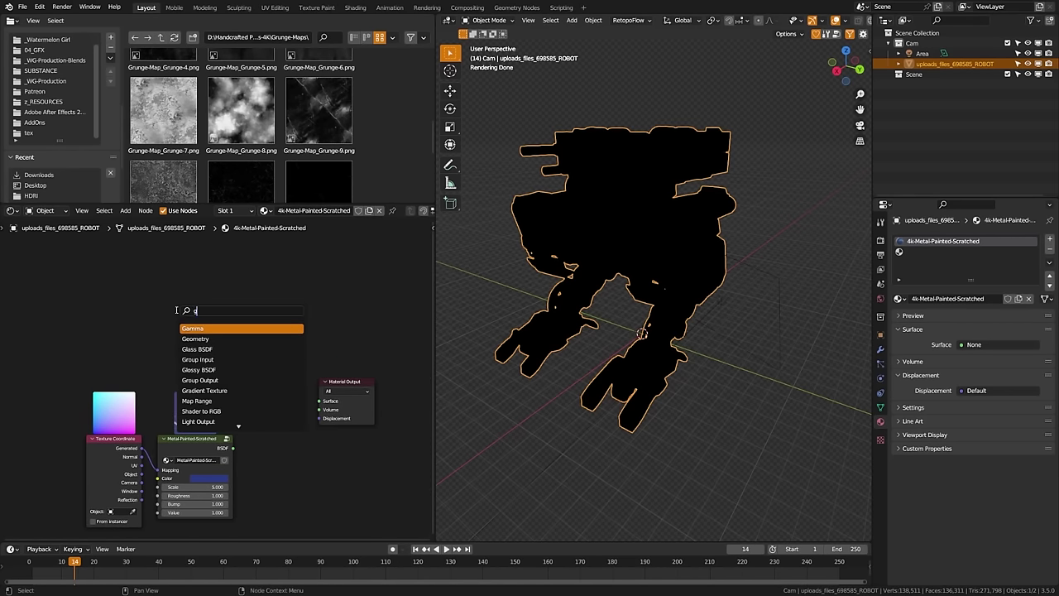
text(eo)
key(Return)
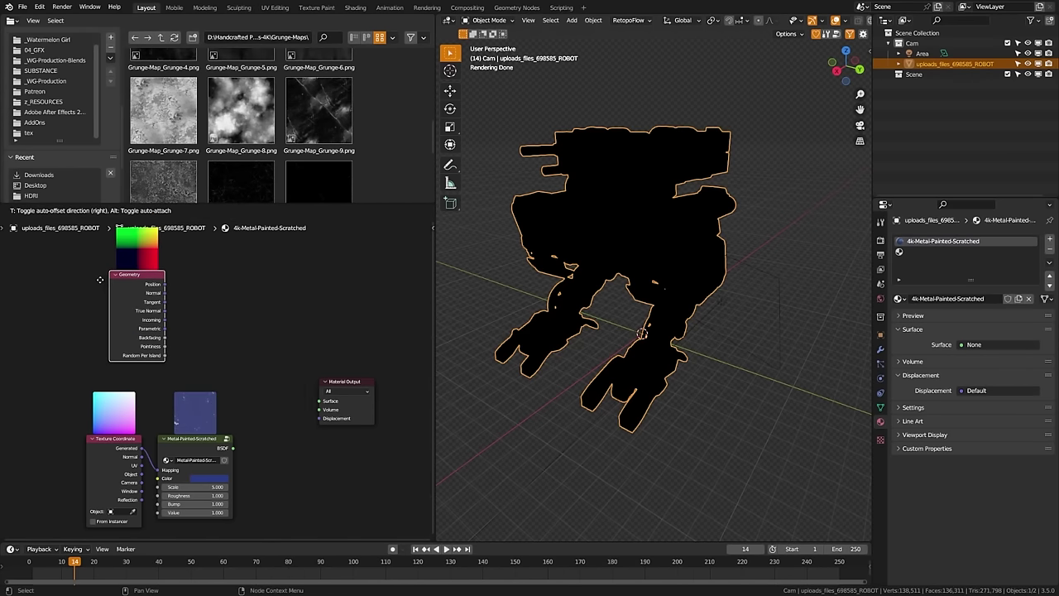
click(100, 277)
Feed the Geometry node's Pointiness into a new ColorRamp and connect its Color to the output's Surface for preview
drag(157, 348, 207, 338)
text(colora)
key(Return)
click(237, 344)
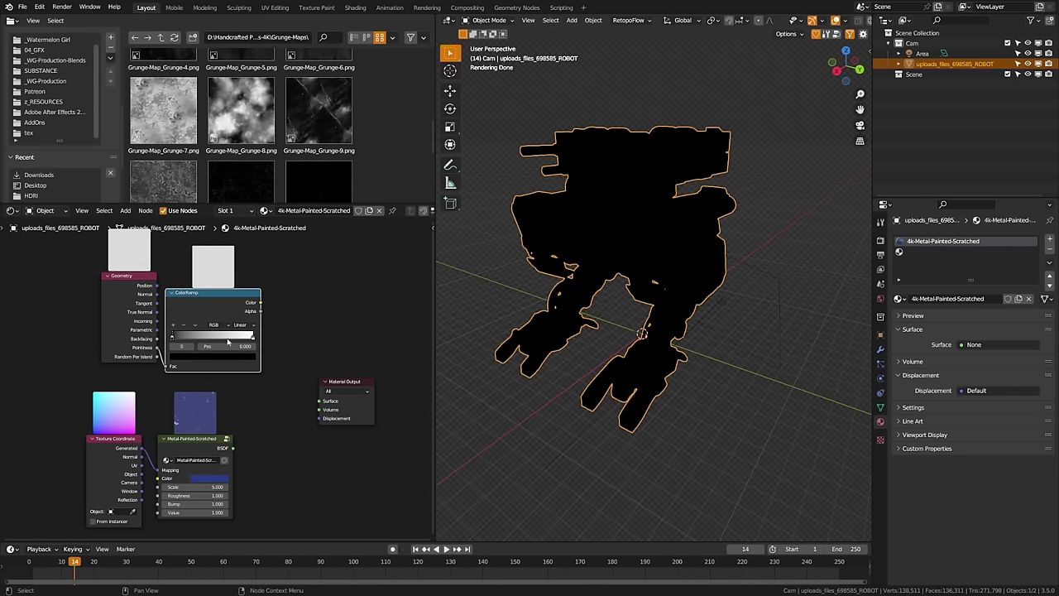
drag(262, 305, 320, 398)
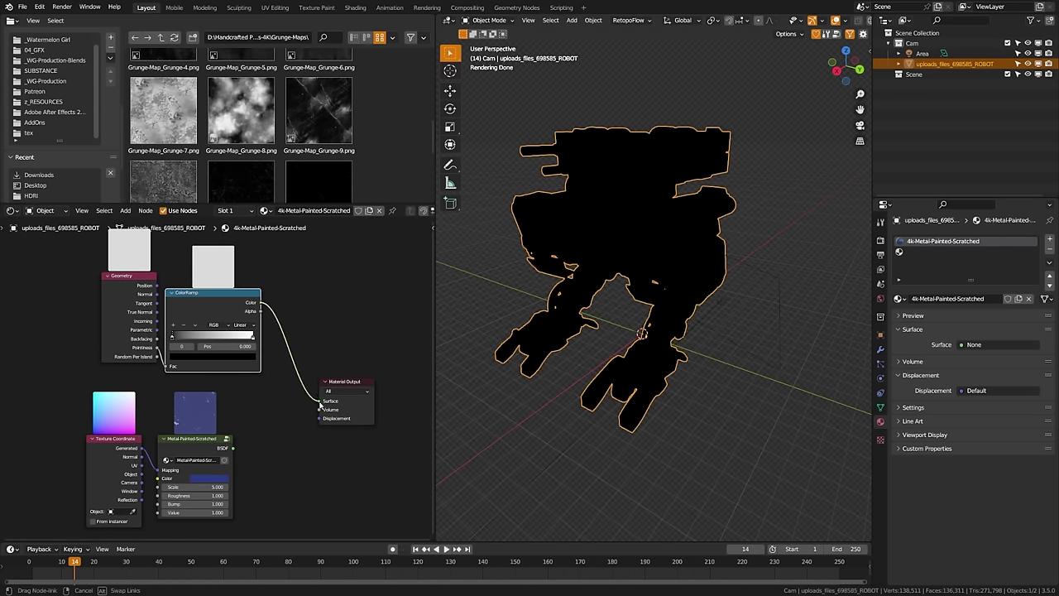
Move the pointiness ColorRamp's black stop to 0.524 and inspect the edge mask across the whole robot
scroll(626, 273, up, 4)
scroll(650, 274, down, 1)
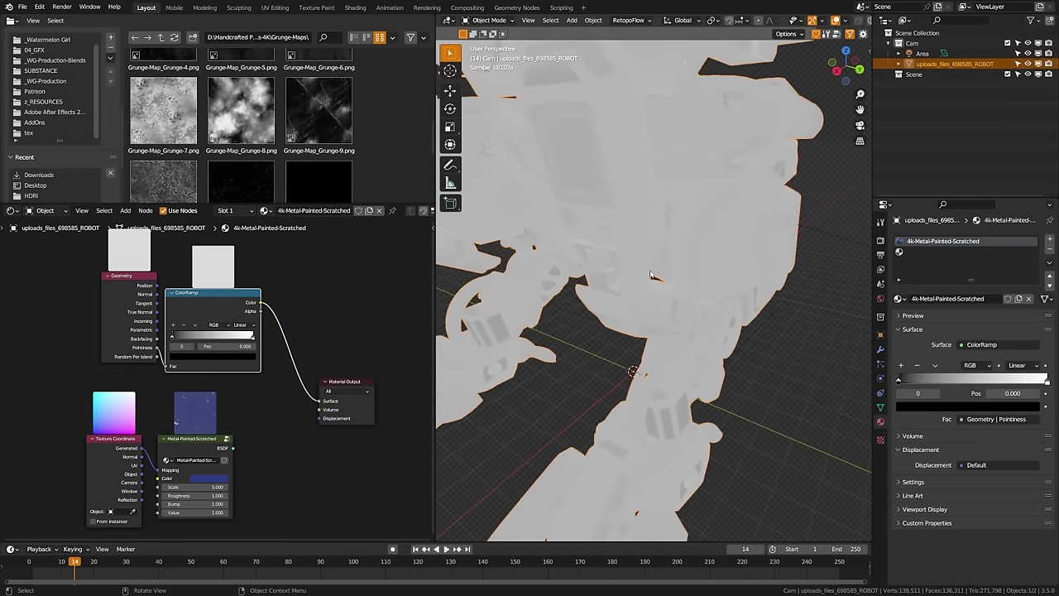
drag(181, 339, 215, 337)
scroll(636, 354, down, 5)
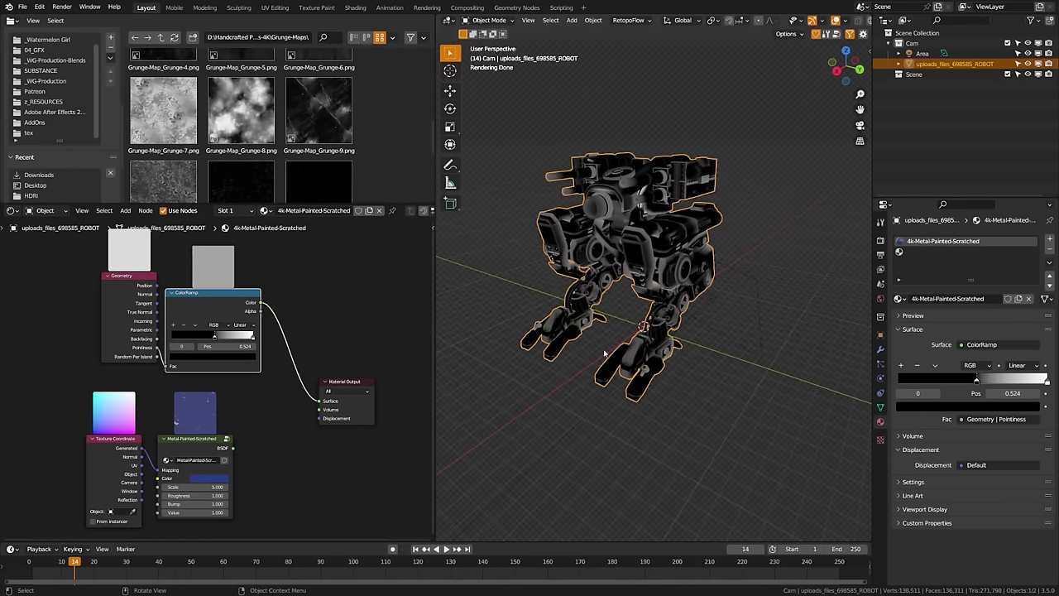
Rearrange the pointiness, paint shader and output nodes to open up free space between them
drag(59, 285, 261, 366)
key(g)
click(255, 374)
drag(77, 396, 232, 473)
key(g)
click(209, 507)
middle_drag(154, 407, 173, 365)
middle_drag(235, 326, 269, 414)
drag(99, 417, 167, 355)
key(g)
click(185, 327)
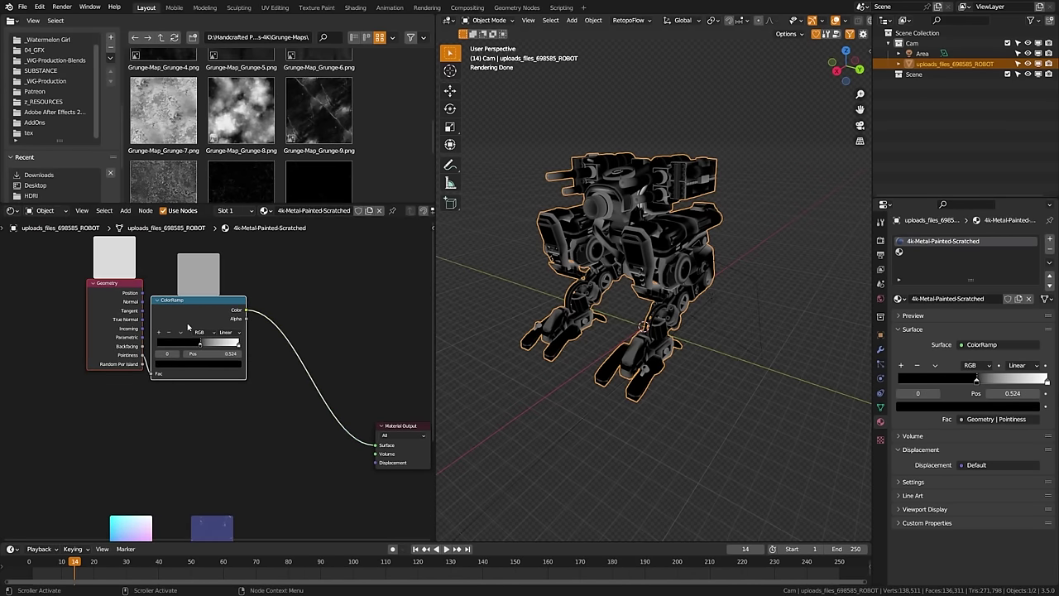
Add a Bevel node below the pointiness ColorRamp
middle_drag(173, 458, 185, 400)
click(186, 400)
key(shift+a)
click(206, 383)
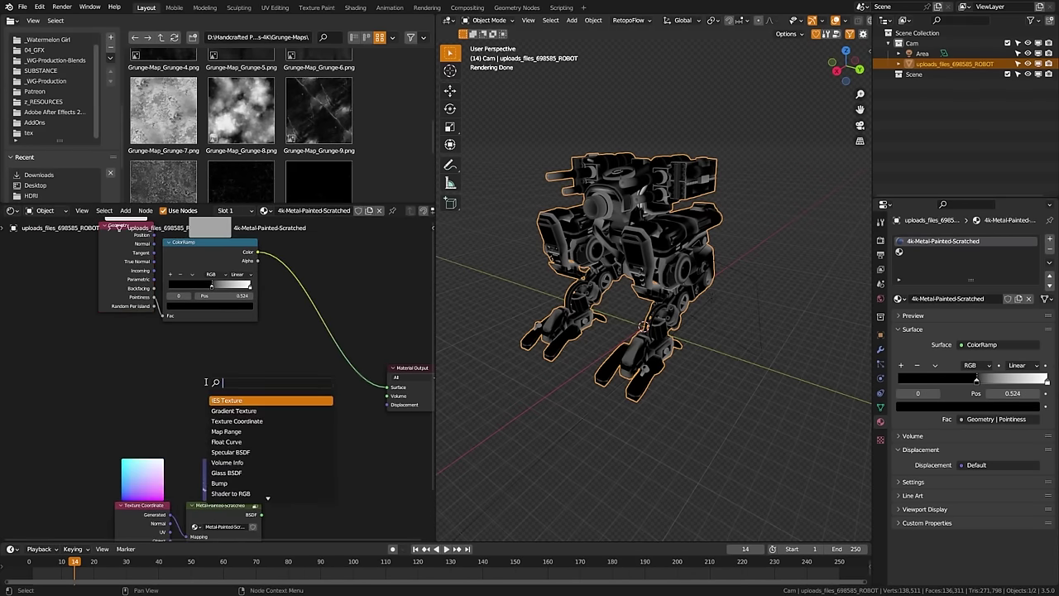
text(bevel)
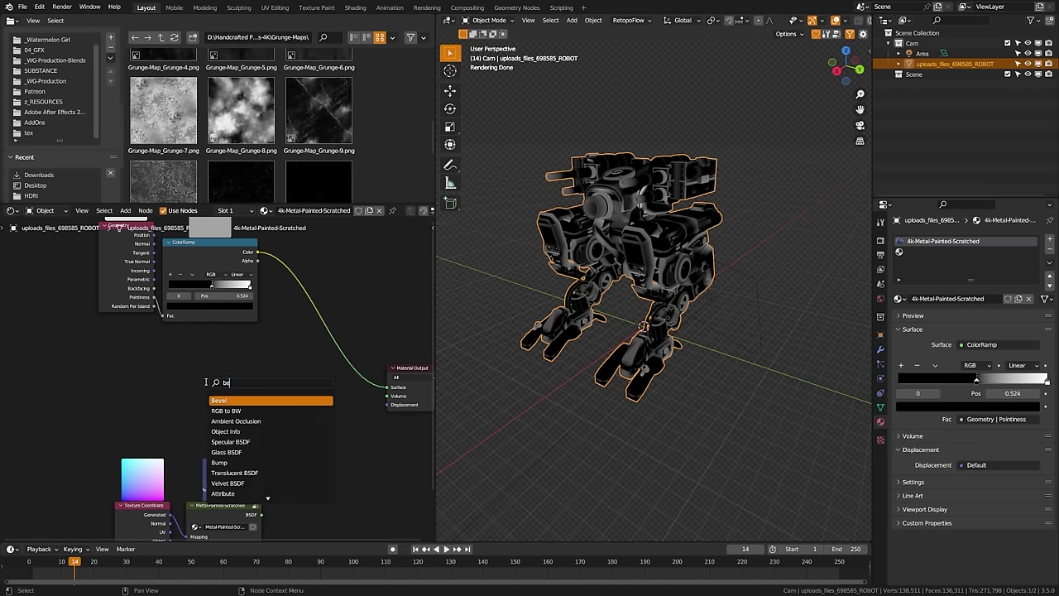
key(Return)
Connect the Bevel node's Normal to a new ColorRamp and preview its Color through the output's Surface
drag(205, 380, 274, 393)
text(color)
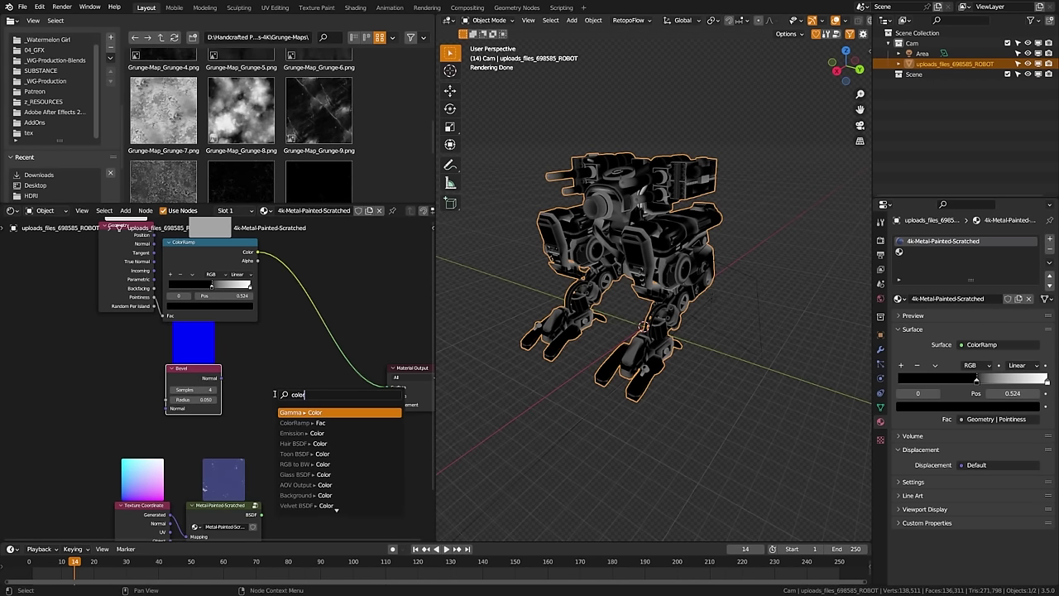
key(Down)
key(Return)
click(220, 356)
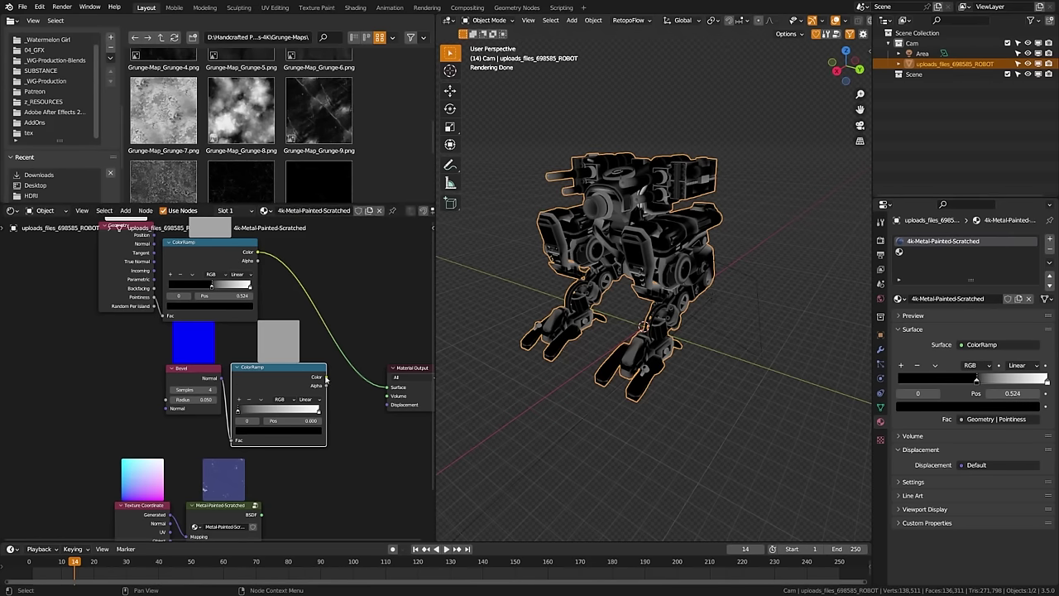
drag(326, 377, 386, 386)
Move the Bevel node away from its ColorRamp, set the ramp's black stop to 0.371 and inspect the robot
drag(194, 371, 143, 378)
drag(245, 416, 268, 416)
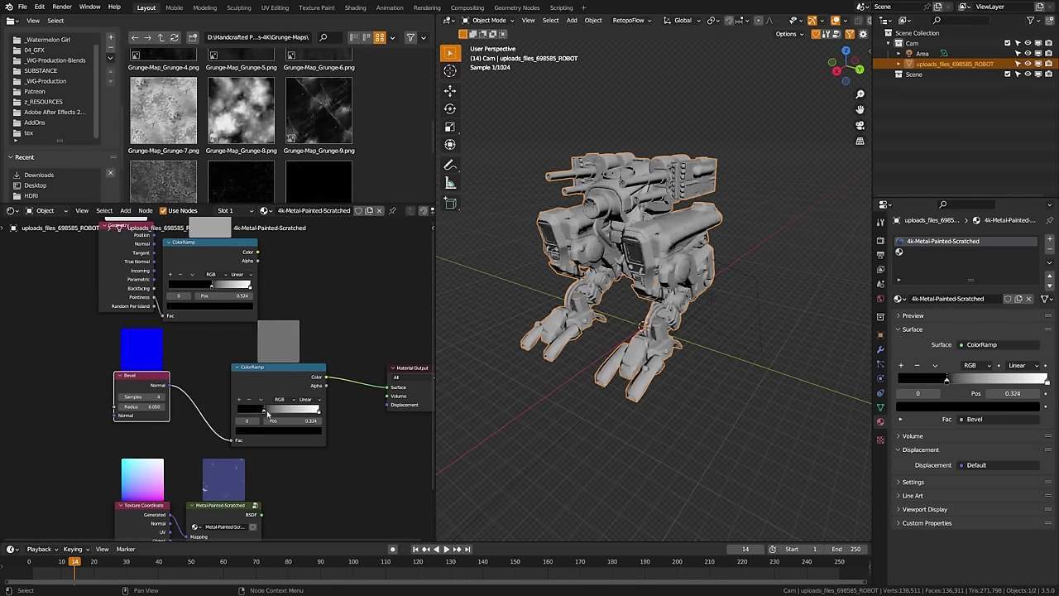
middle_drag(653, 277, 612, 335)
middle_drag(641, 251, 645, 245)
Widen the gap between the Bevel node and its ColorRamp and shift the pointiness nodes out of the way
middle_drag(227, 354, 266, 316)
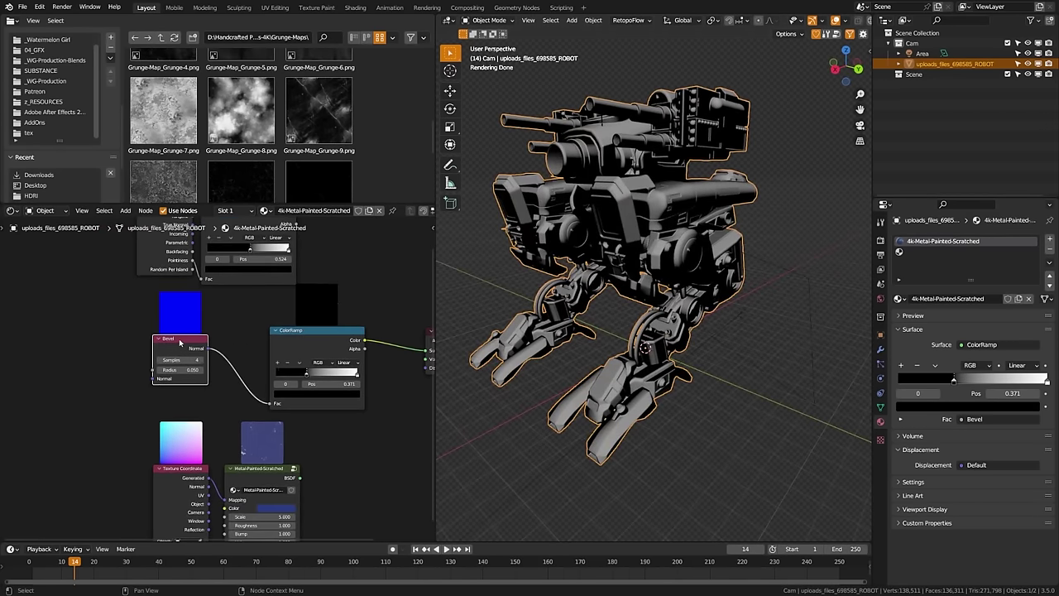
drag(181, 342, 104, 368)
middle_drag(251, 329, 231, 413)
drag(135, 376, 236, 318)
drag(236, 359, 183, 279)
middle_drag(175, 387, 221, 332)
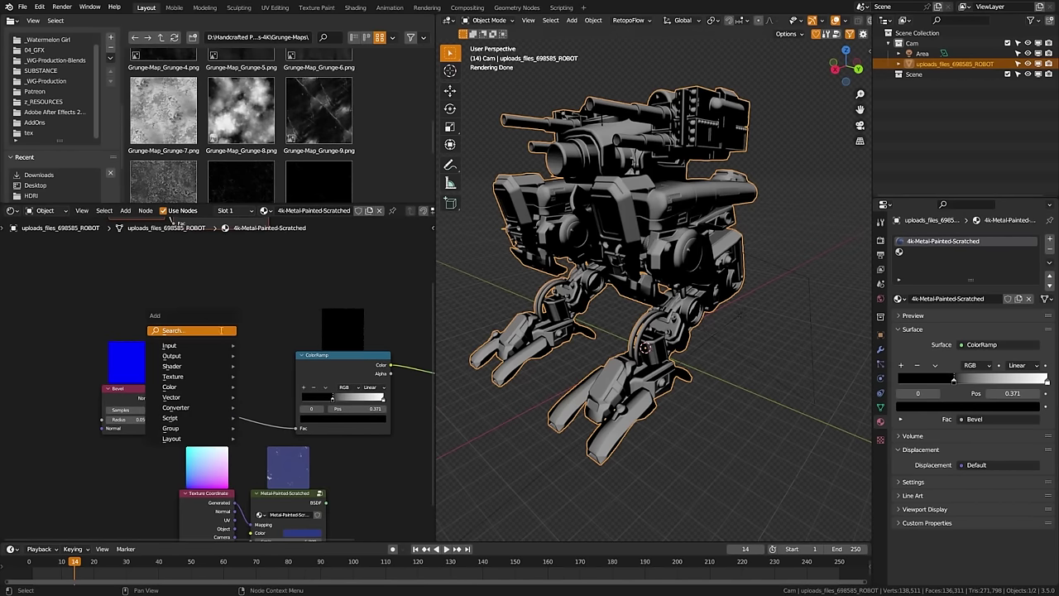
Insert a Vector Math node between the Bevel node and its ColorRamp and set its operation to Dot Product
key(shift+a)
click(221, 331)
text(vec)
key(Return)
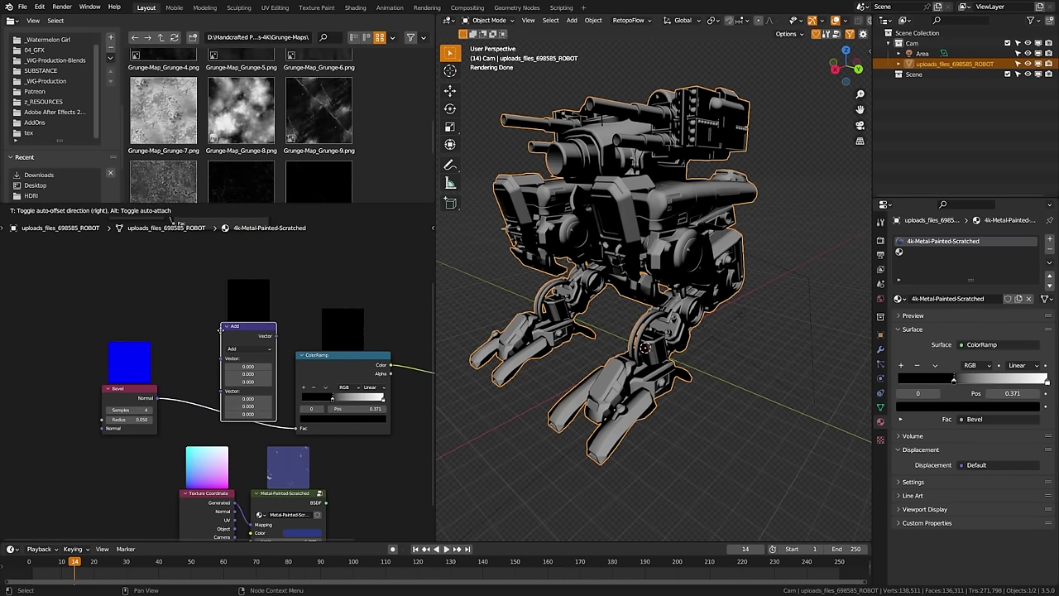
click(210, 331)
click(220, 349)
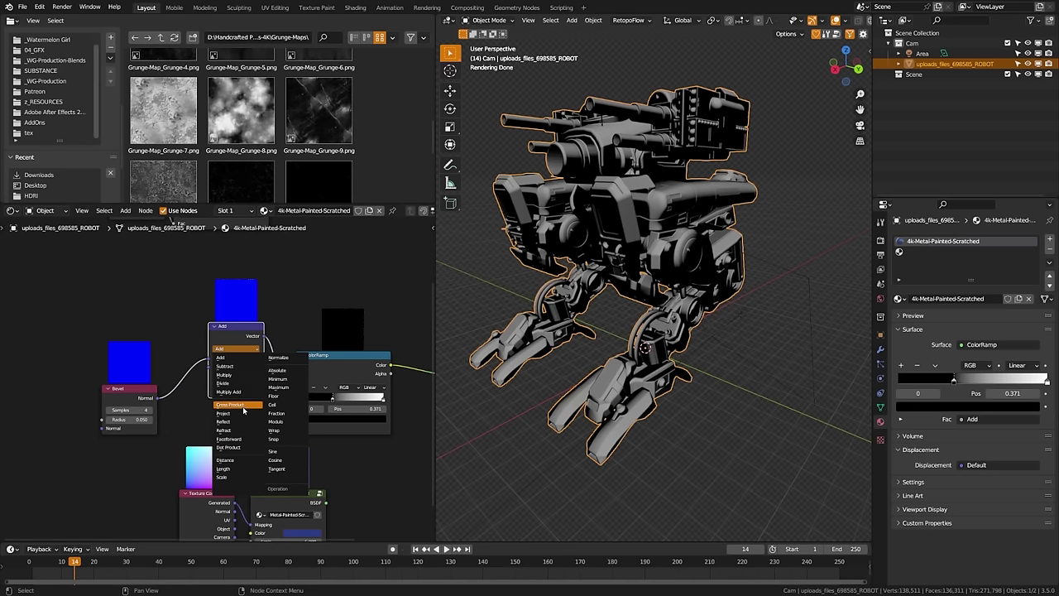
click(247, 449)
Add a second Geometry node, link its Normal to the Dot Product's second Vector, and feed the Value into the ColorRamp's Fac
middle_drag(146, 336, 171, 347)
key(shift+a)
click(166, 319)
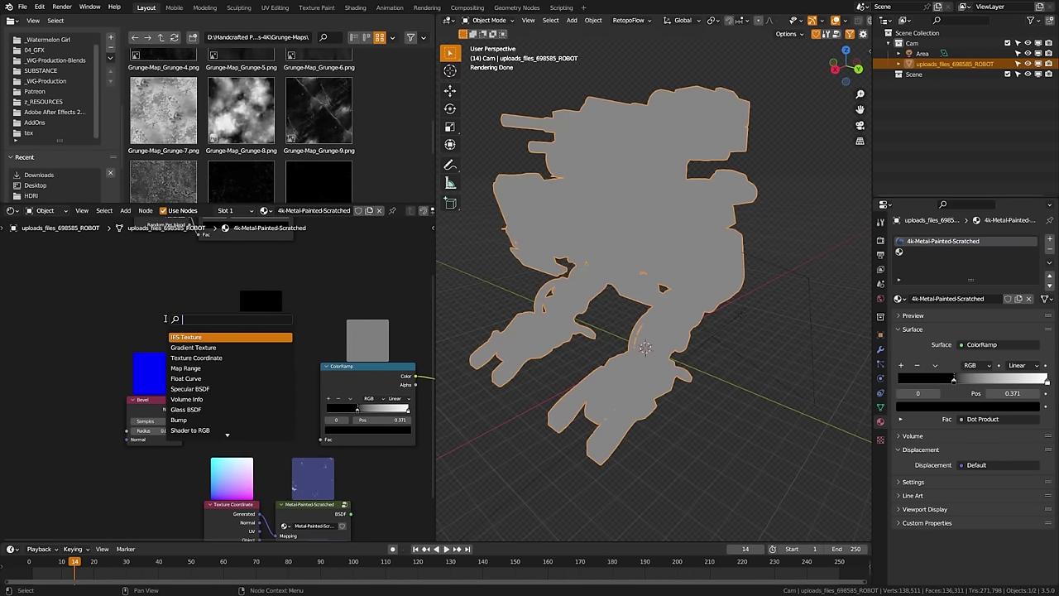
text(geometry)
key(Return)
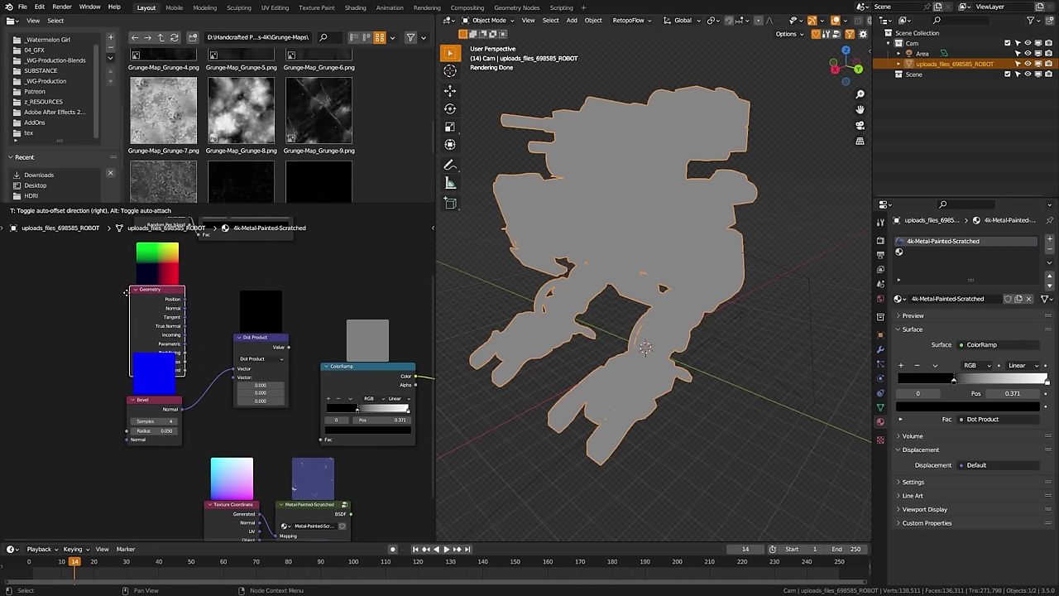
click(112, 286)
drag(178, 307, 236, 372)
drag(290, 346, 326, 441)
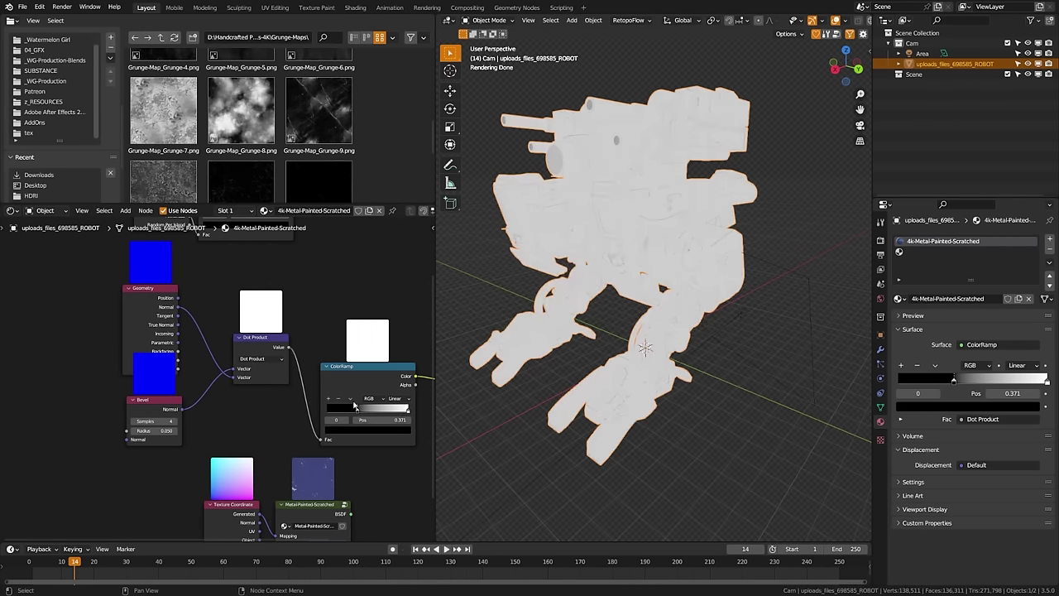
Move the bevel ColorRamp's black stop to 0.000 and examine the mask along the robot's edges up close
middle_drag(357, 402, 327, 410)
scroll(657, 264, up, 3)
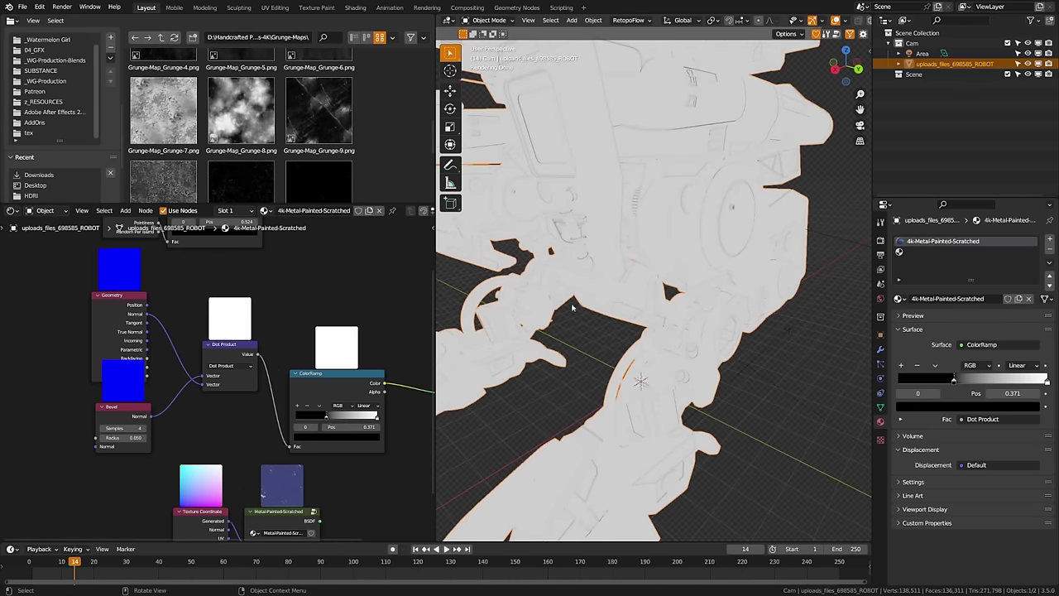
drag(325, 418, 289, 419)
middle_drag(289, 420, 212, 421)
middle_drag(637, 407, 602, 407)
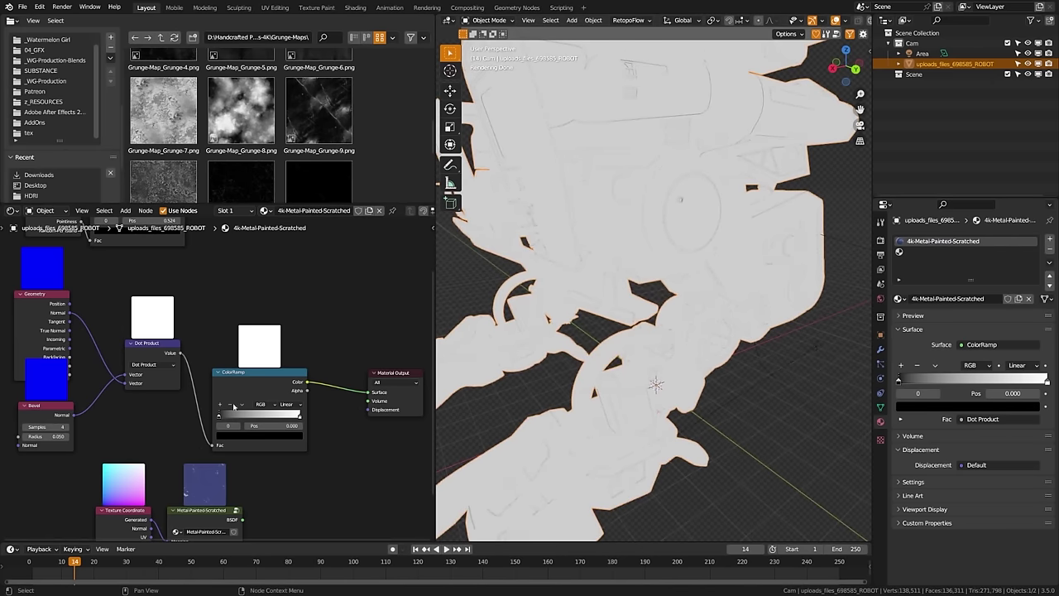
Try a Bevel radius of 1, and settle on a radius of 0.250
middle_drag(82, 436, 186, 402)
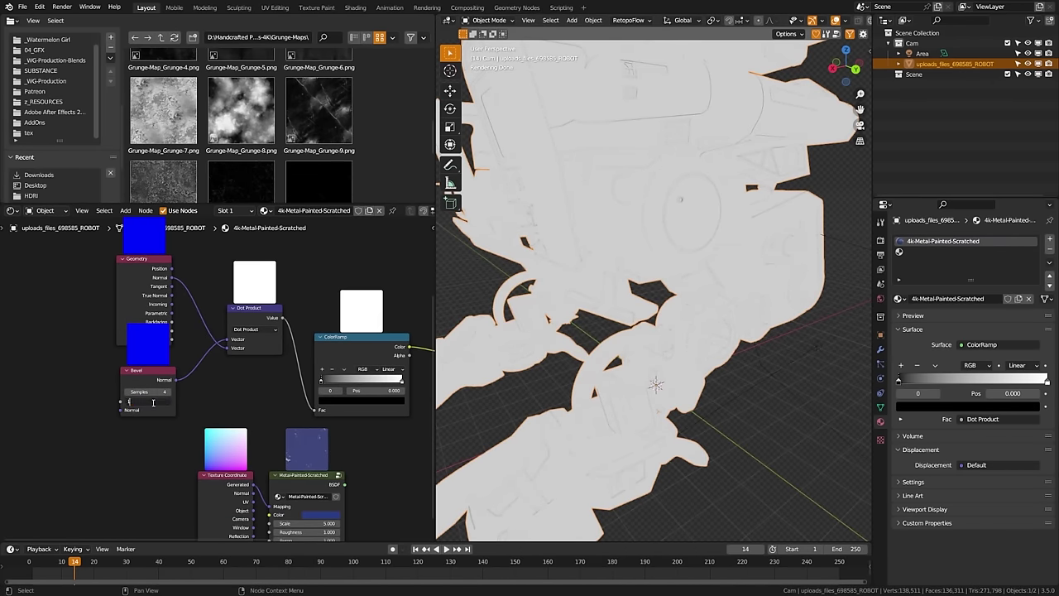
key(Return)
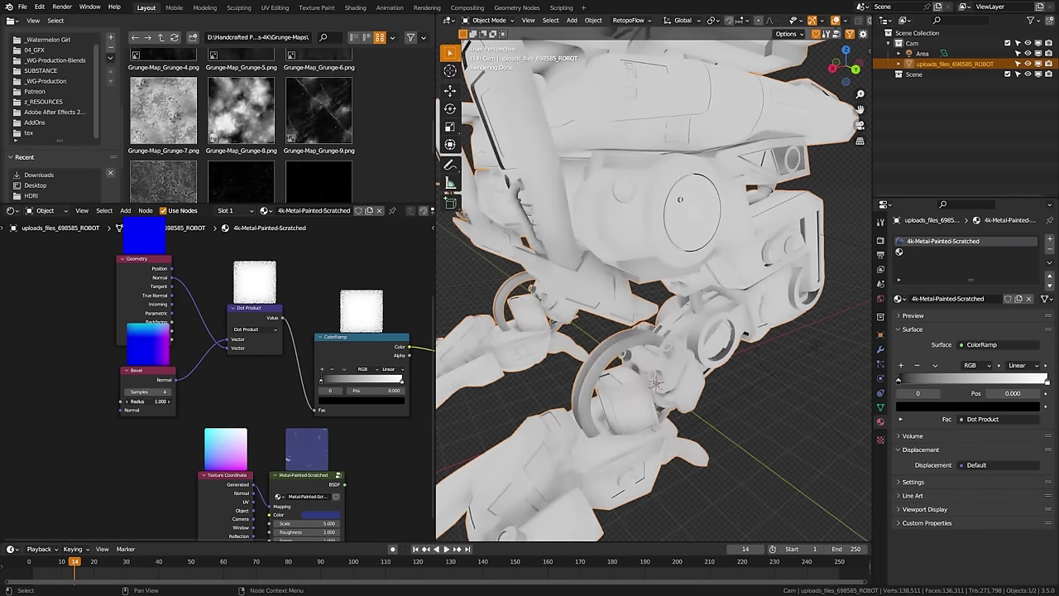
key(Return)
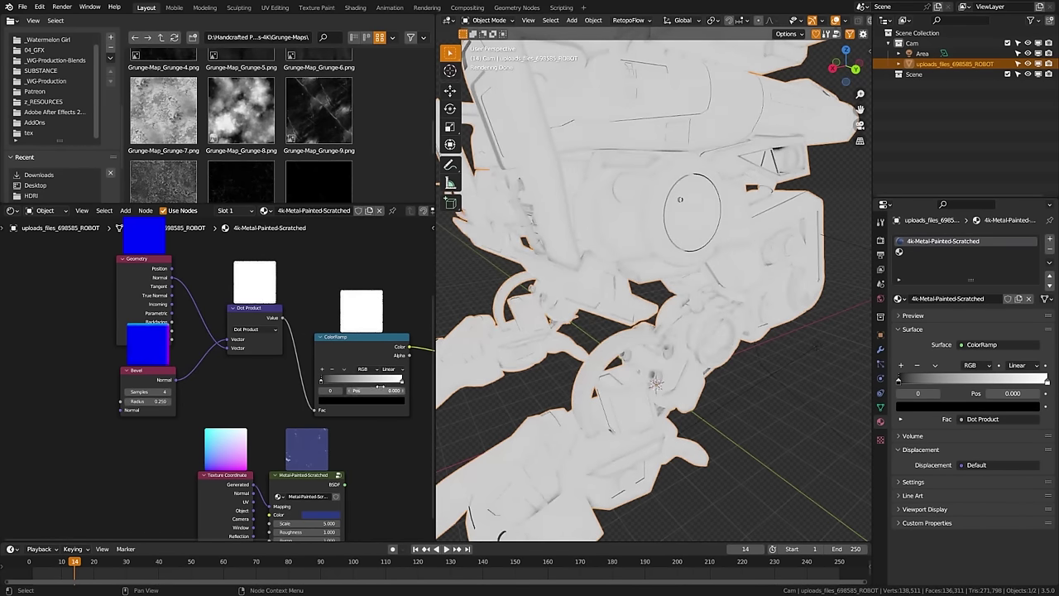
Move the bevel ColorRamp's black stop to 0.658 and shift the bevel mask nodes away from the output
drag(338, 384, 381, 382)
scroll(211, 364, down, 2)
drag(98, 302, 351, 367)
key(g)
click(151, 355)
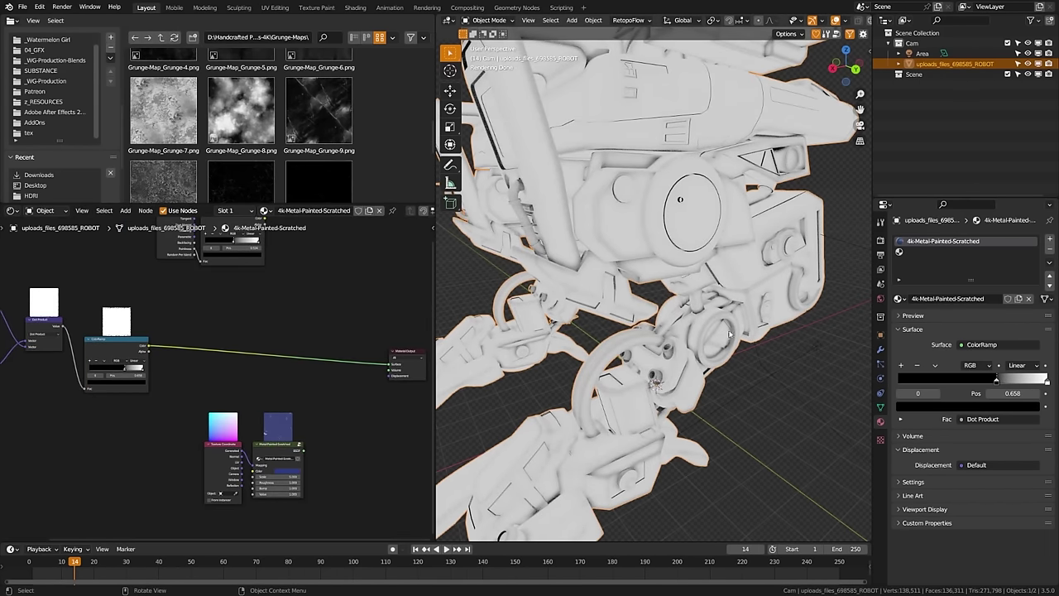
Bring Grunge-Map_Grunge-7.png into the material as an image texture below the bevel ColorRamp
middle_drag(169, 357, 238, 340)
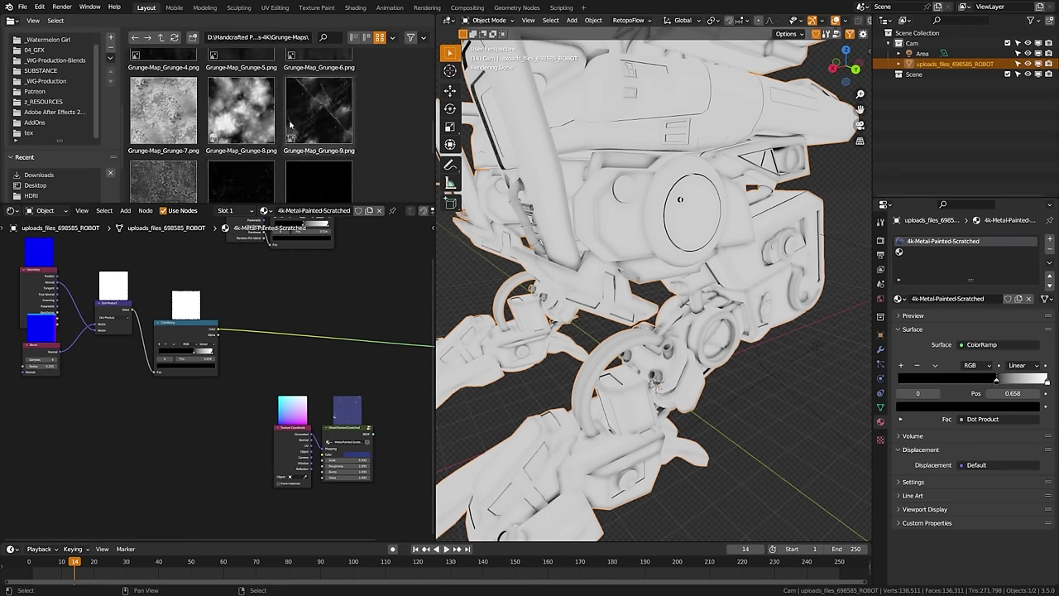
drag(189, 129, 207, 405)
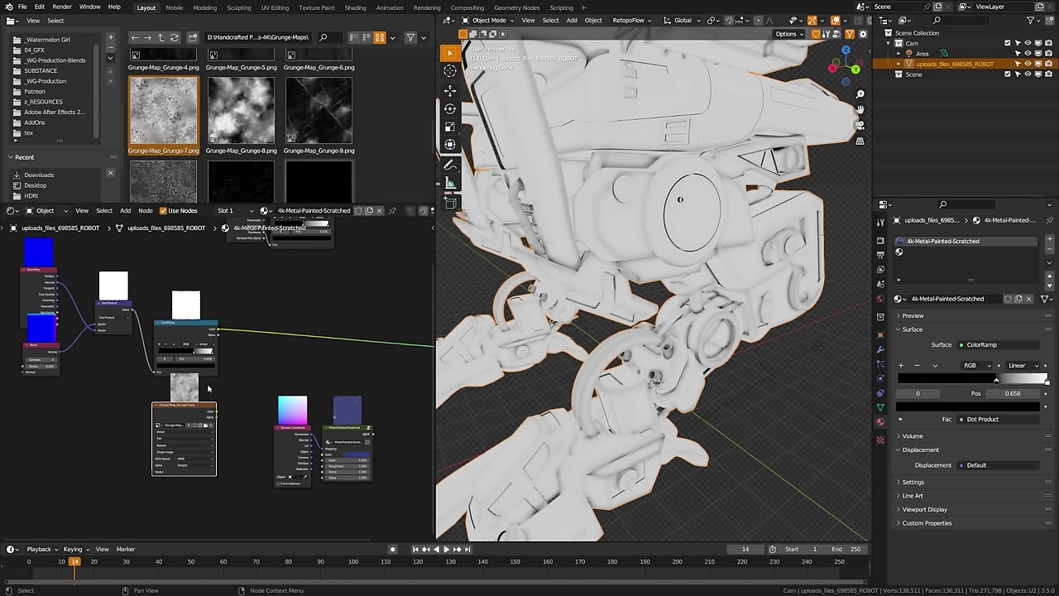
scroll(208, 388, up, 2)
Add a Mix node beside the bevel ColorRamp and grunge texture, and set its data type to Color
key(shift+a)
click(299, 341)
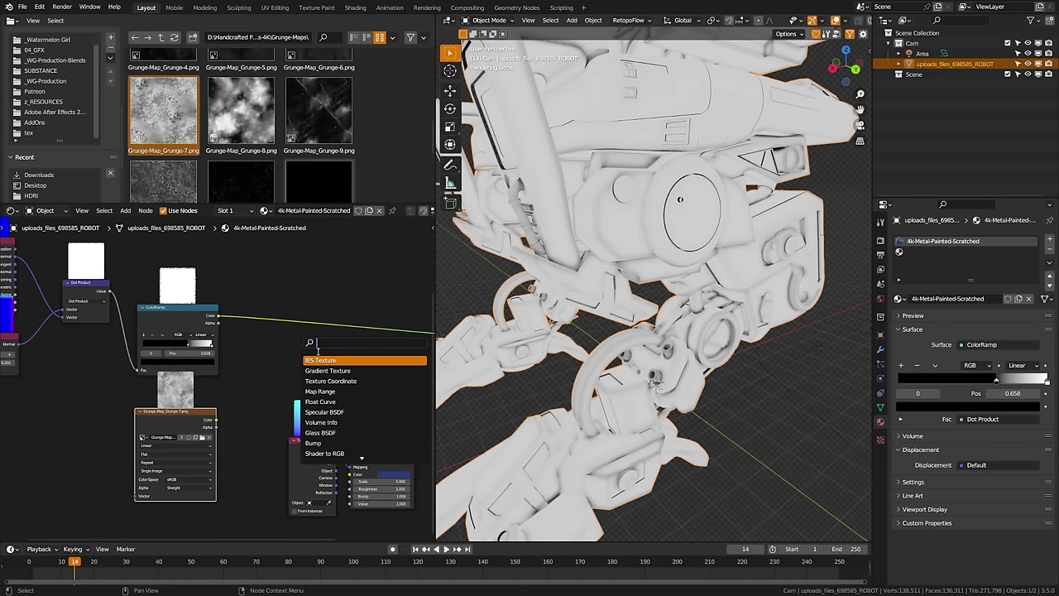
text(co)
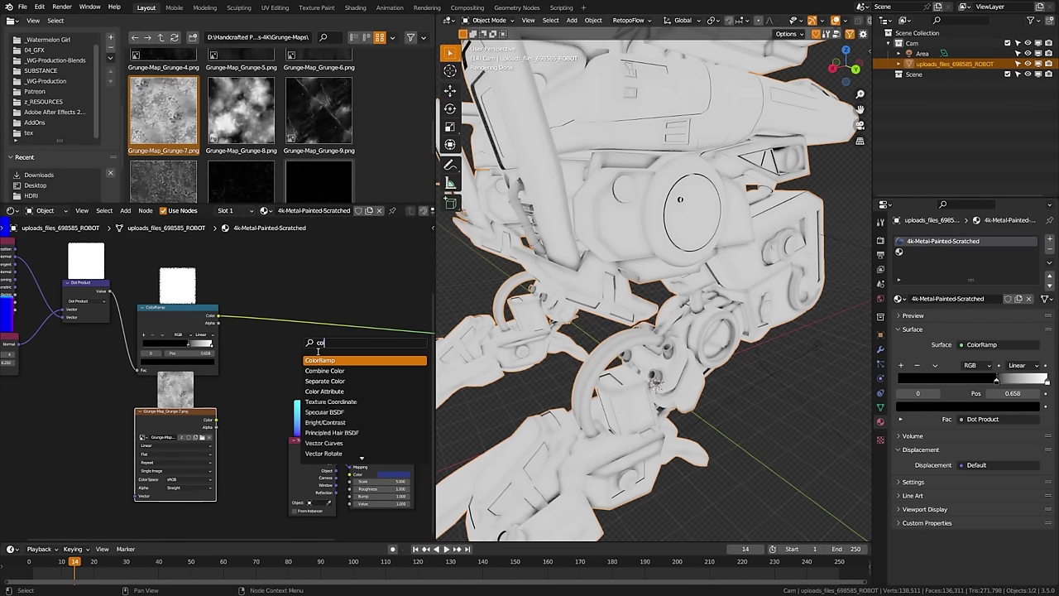
key(BackSpace)
key(BackSpace)
text(mix)
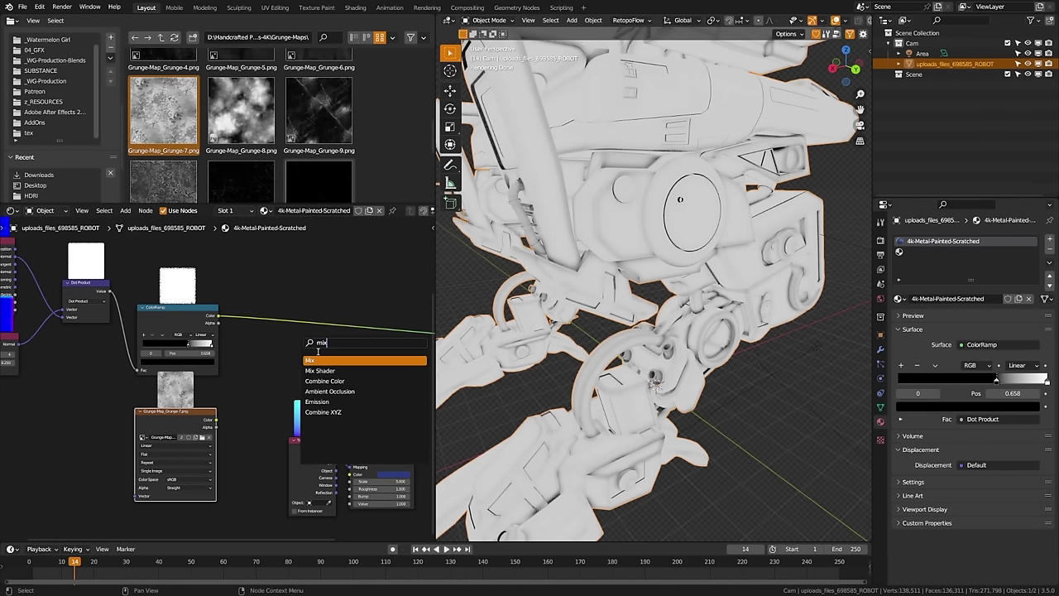
click(319, 359)
click(287, 363)
click(287, 361)
click(284, 383)
Connect the bevel ColorRamp to the Mix node's A and the grunge texture to B, and preview the Mix on the robot
mouse_move(217, 316)
mouse_down()
mouse_move(266, 401)
mouse_move(217, 419)
mouse_move(264, 407)
mouse_up()
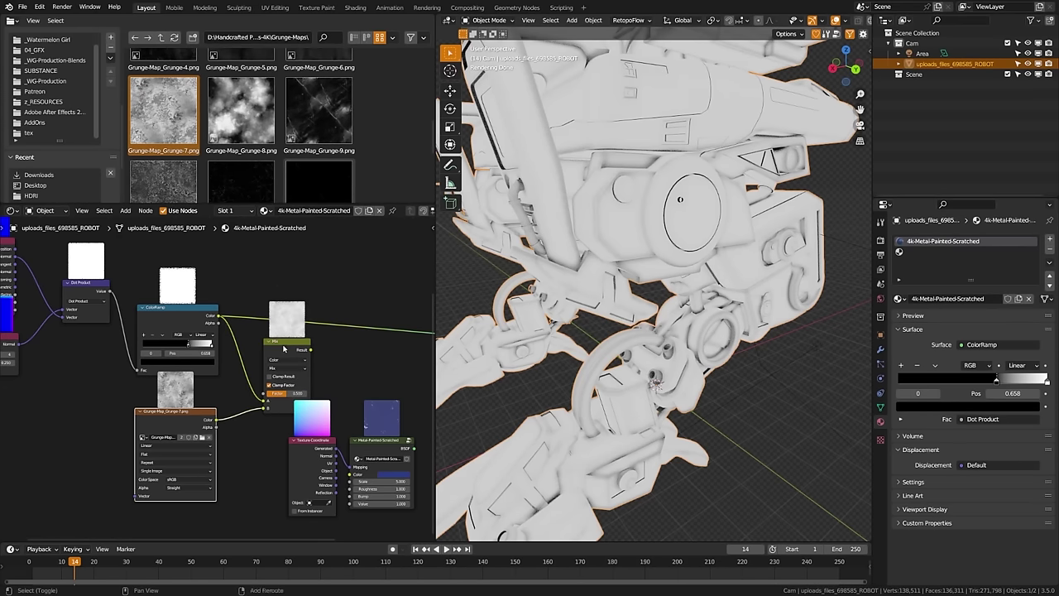
ctrl+shift+click(290, 351)
drag(290, 352, 302, 336)
middle_drag(426, 306, 376, 288)
Drive the Mix node's Factor with the bevel ColorRamp, move the grunge texture to input A, and inspect the edges up close
click(252, 334)
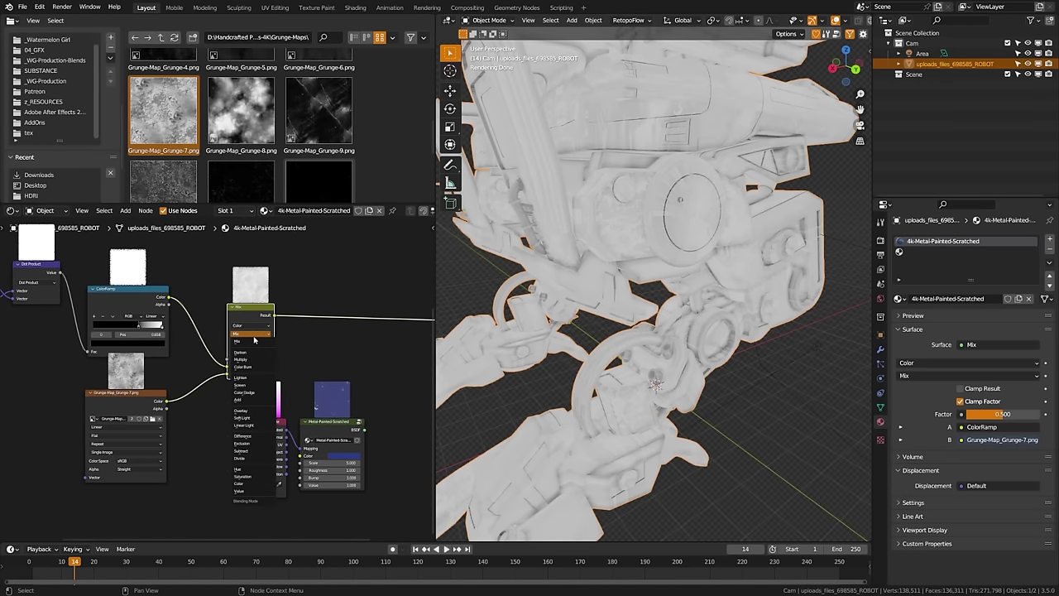
click(304, 346)
mouse_move(169, 297)
mouse_down()
mouse_move(181, 303)
mouse_move(176, 296)
mouse_up()
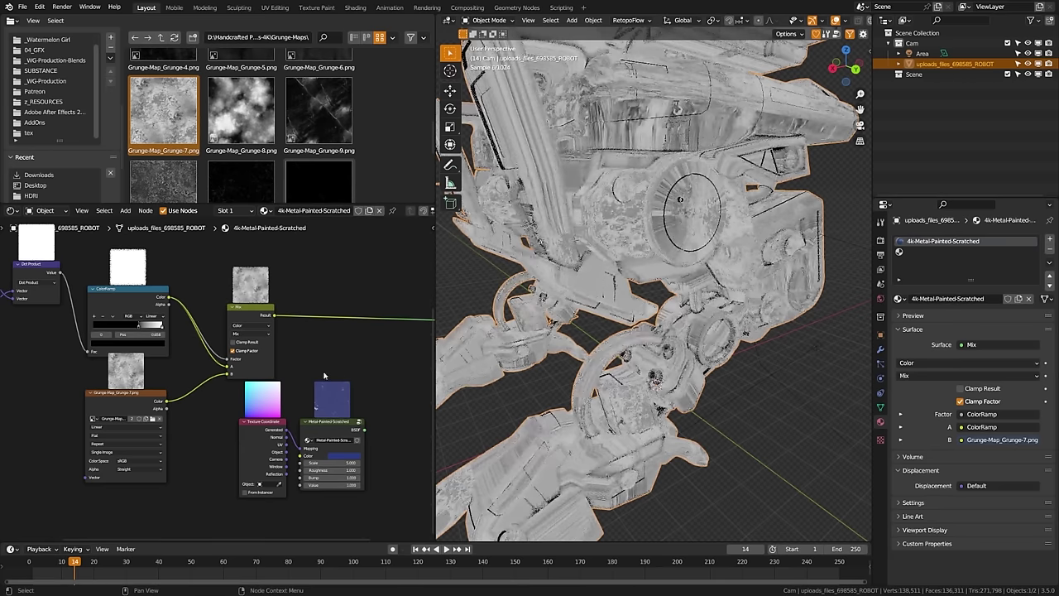
drag(229, 374, 229, 367)
middle_drag(616, 214, 645, 368)
scroll(645, 368, up, 4)
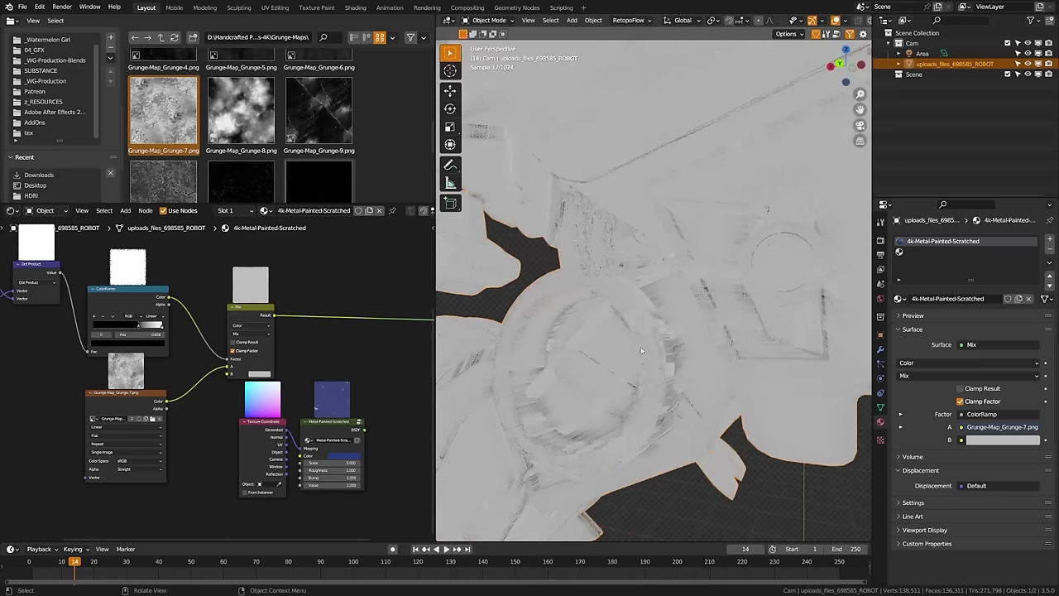
Move the Texture Coordinate node below the grunge texture and connect its Generated output to the grunge texture's Vector input
middle_drag(204, 409, 246, 370)
drag(296, 420, 22, 505)
drag(71, 460, 129, 439)
middle_drag(642, 311, 702, 342)
scroll(704, 343, down, 5)
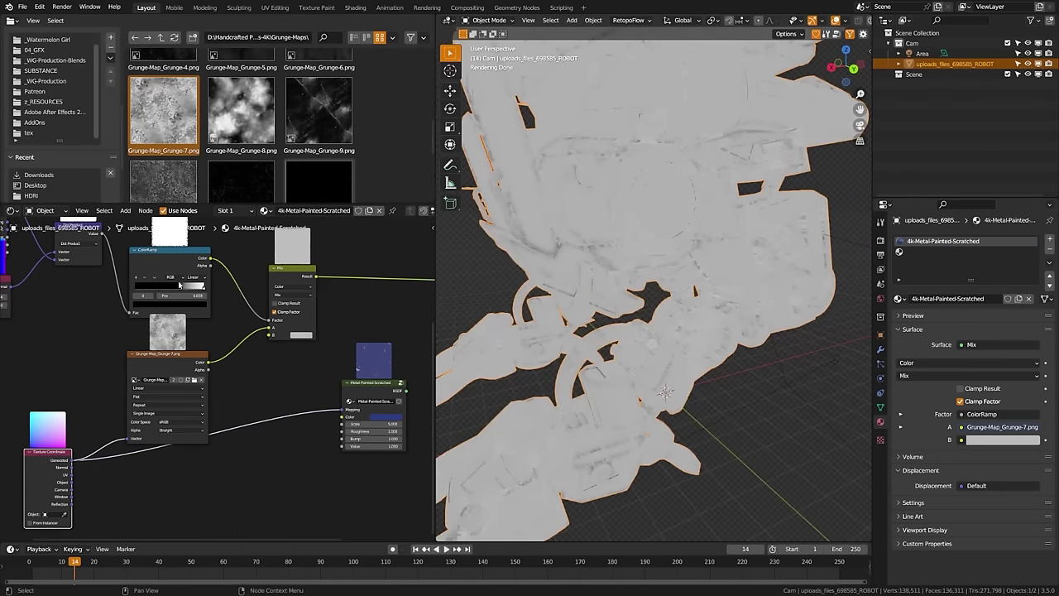
Shift the bevel ColorRamp's black stop to about 0.93 and set the Mix node's B color to white
drag(182, 289, 200, 287)
scroll(327, 364, down, 3)
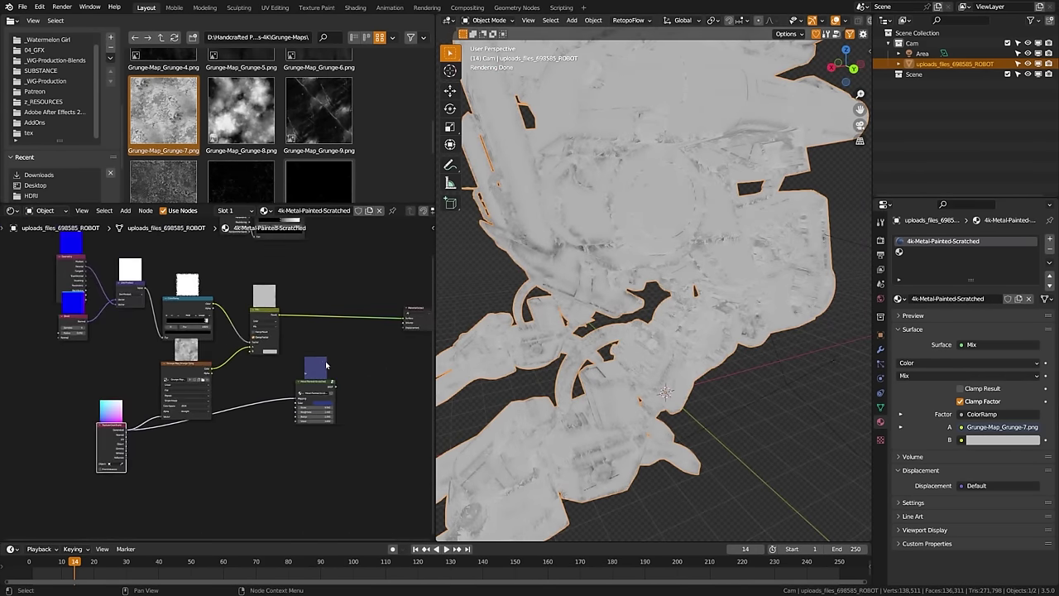
scroll(228, 357, up, 4)
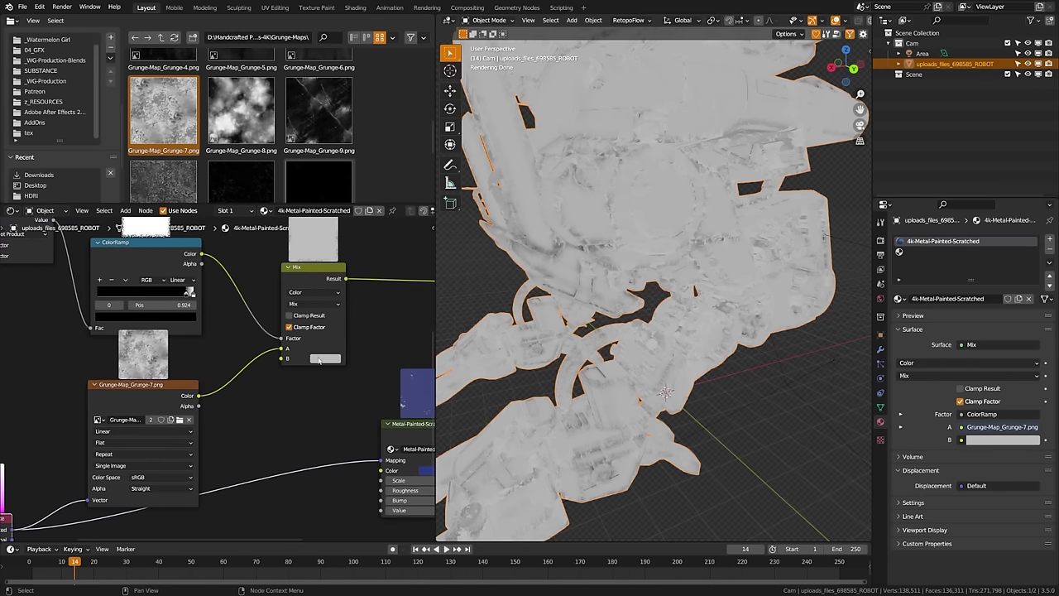
click(319, 359)
drag(389, 244, 389, 225)
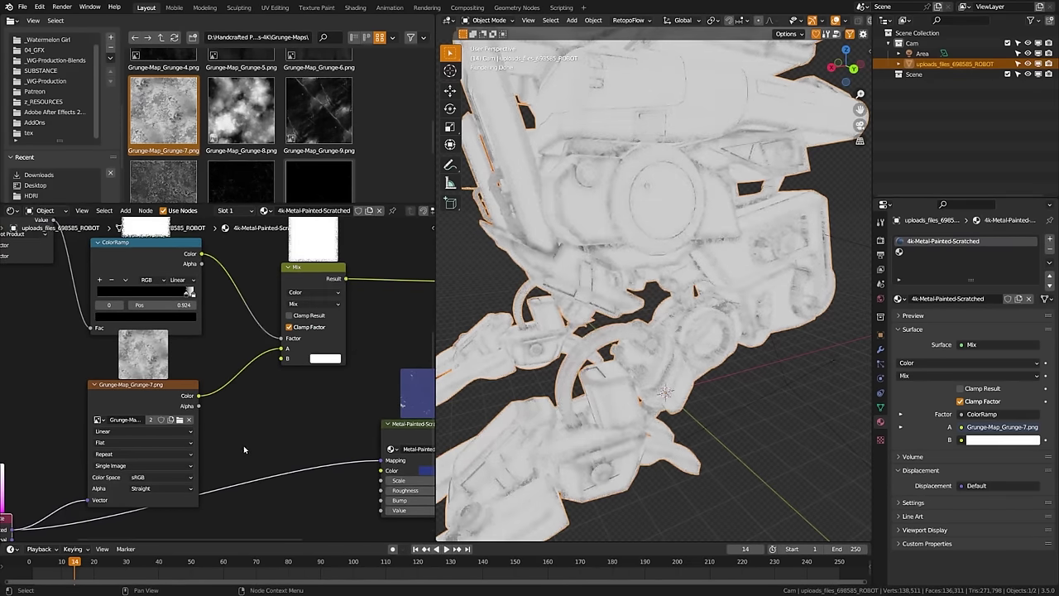
Add the Metal-Rusted group node near the Metal-Painted-Scratched node and spread the two apart
scroll(244, 444, down, 3)
middle_drag(261, 417, 56, 411)
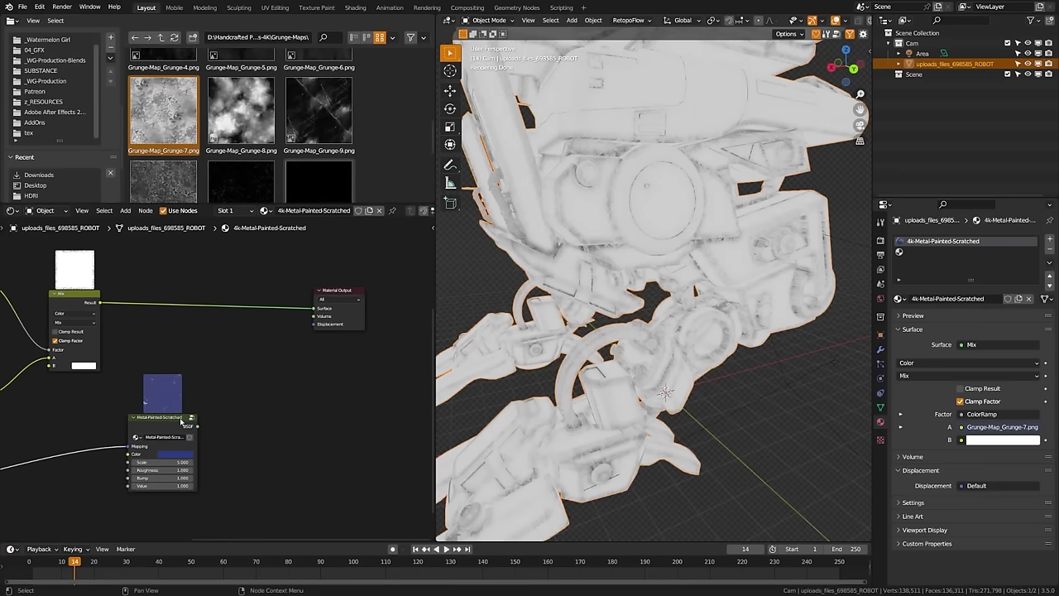
key(shift+a)
click(268, 402)
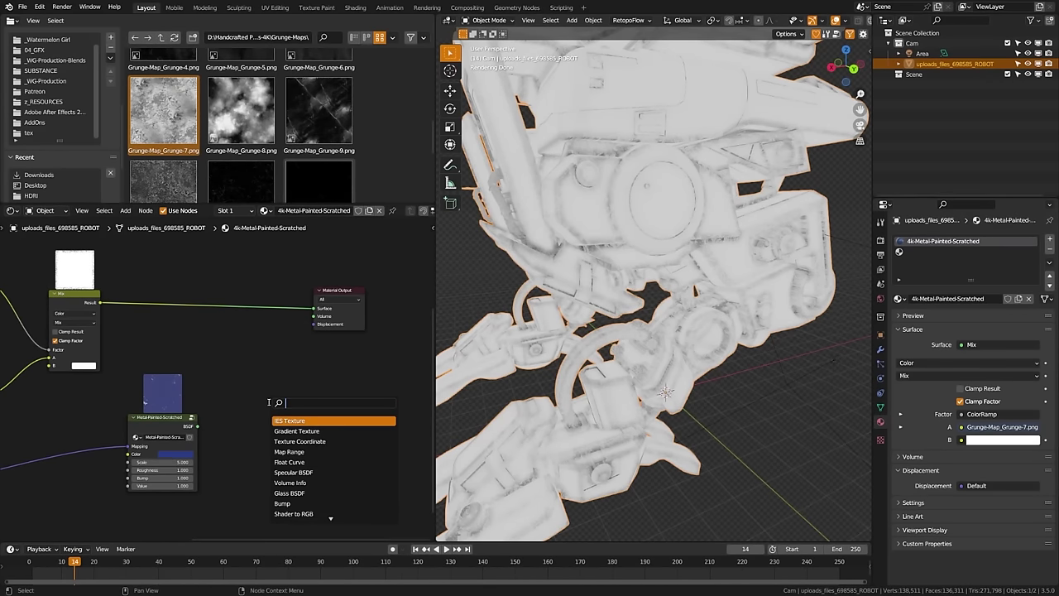
text(metal)
key(Return)
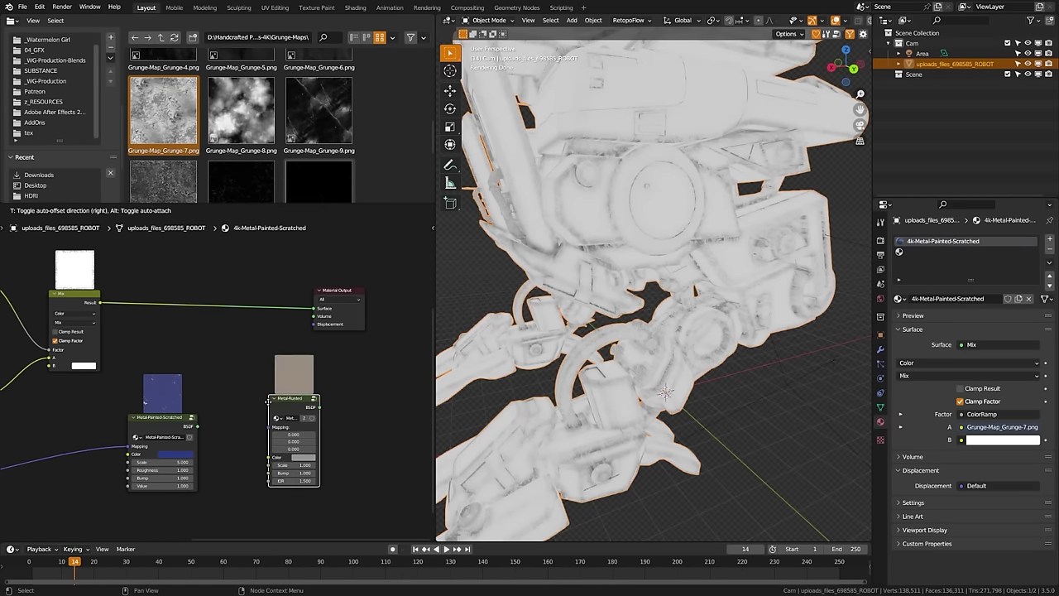
click(207, 356)
drag(130, 441, 152, 482)
Connect the Texture Coordinate's Generated output to Metal-Rusted's Mapping input and place Metal-Rusted above Metal-Painted-Scratched
key(Home)
drag(37, 454, 306, 347)
key(g)
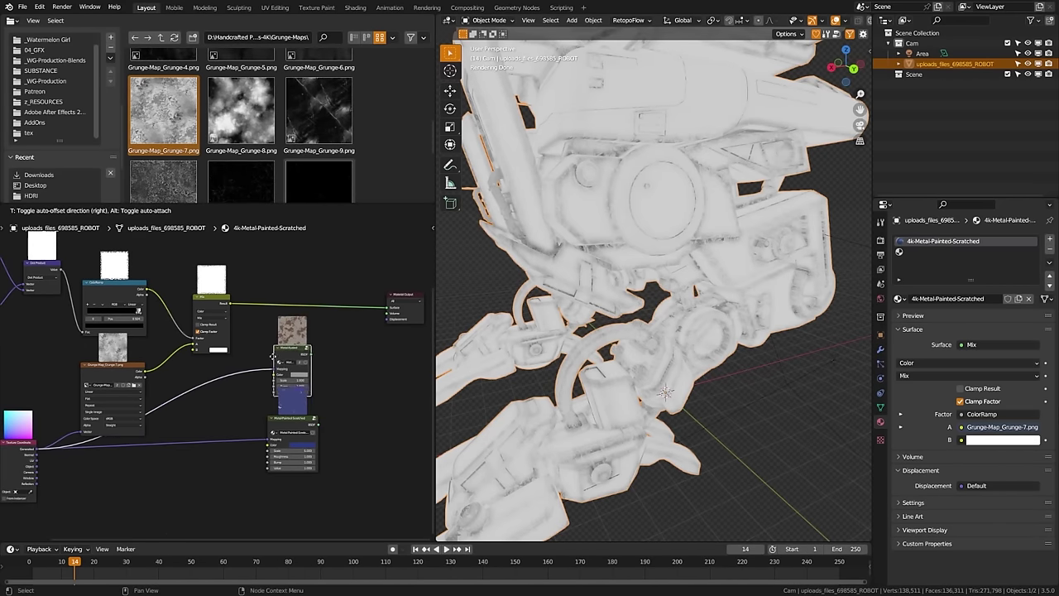
click(262, 361)
Blend Metal-Rusted and Metal-Painted-Scratched in a Mix Shader, driven by the grunge Mix result, and connect it to the Material Output's Surface
middle_drag(323, 387, 229, 375)
drag(206, 347, 276, 372)
text(mix)
key(Return)
click(271, 373)
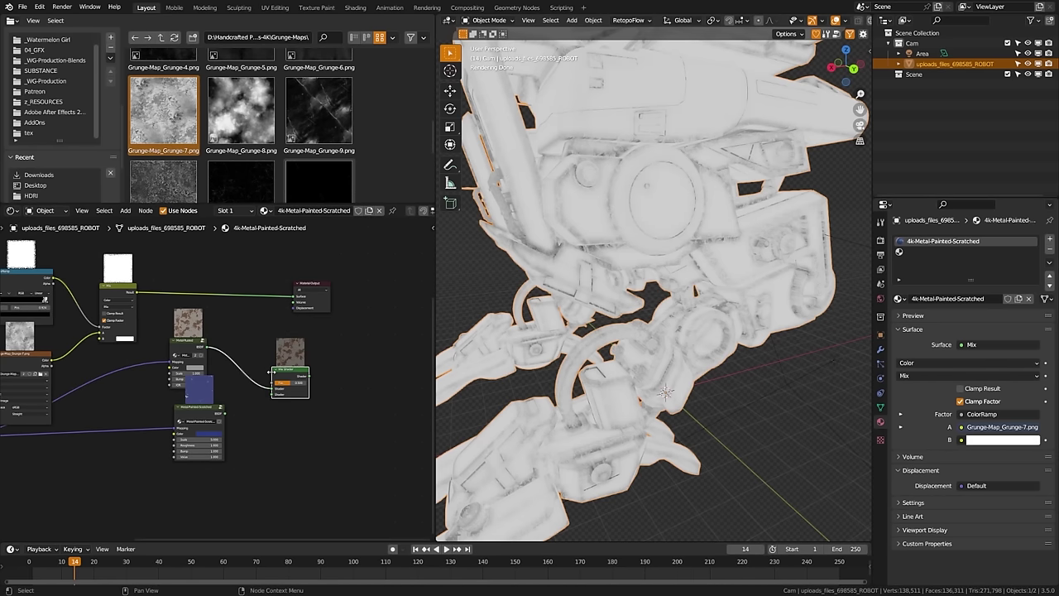
drag(221, 407, 273, 394)
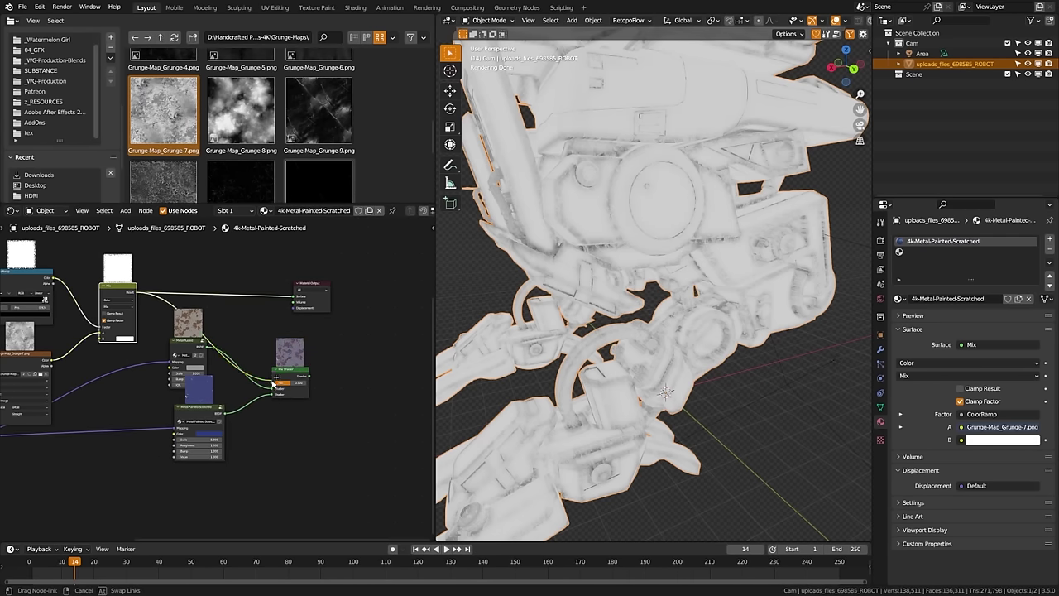
drag(279, 369, 364, 340)
middle_drag(544, 229, 534, 327)
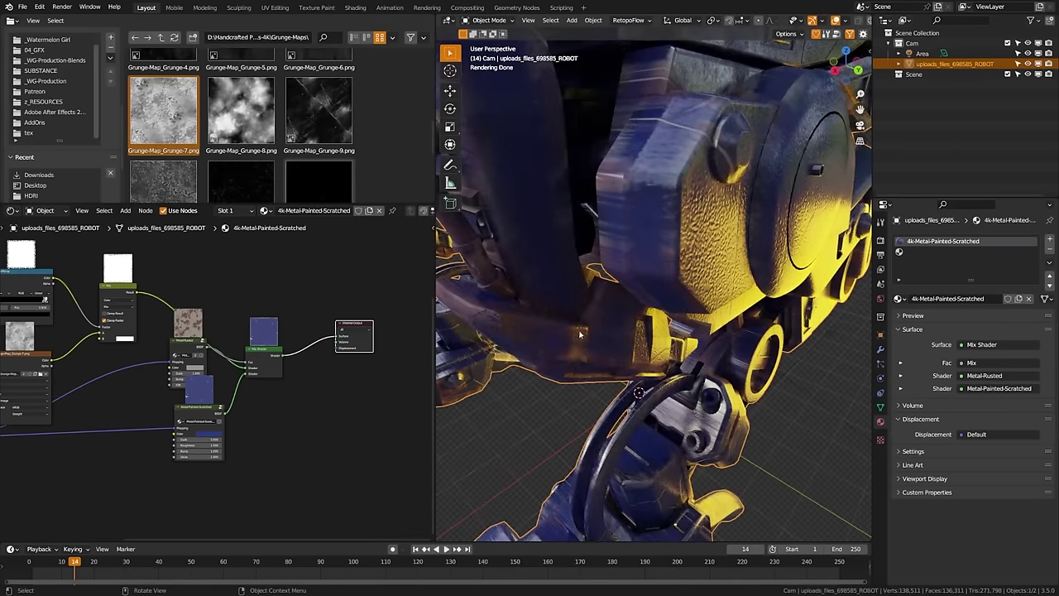
Set the Bevel node's Radius to 0.5 to widen the rusted edge wear
middle_drag(80, 343, 240, 345)
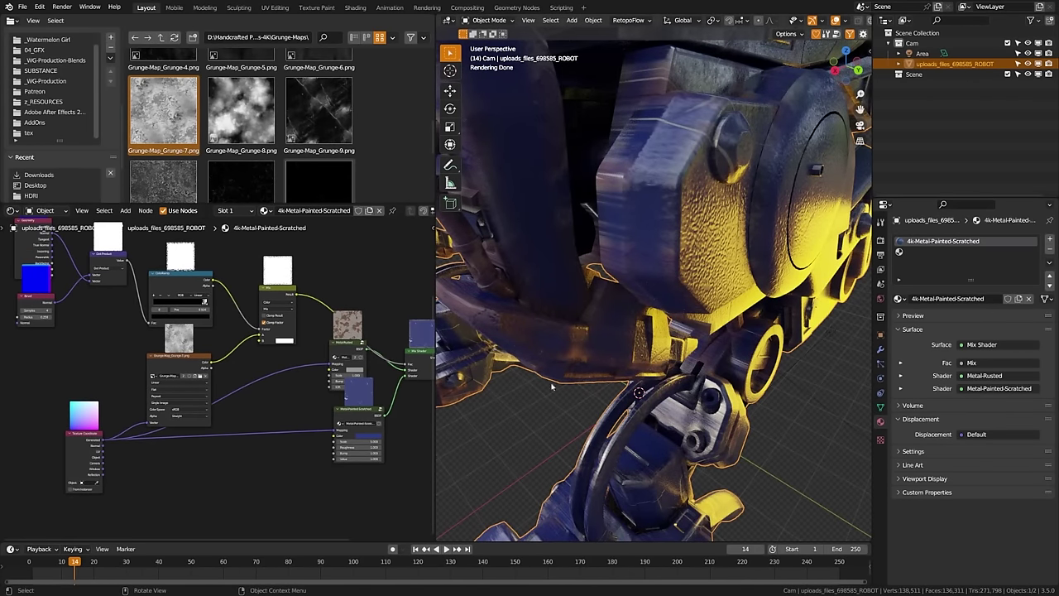
scroll(292, 443, up, 2)
drag(33, 460, 186, 490)
middle_drag(248, 271, 266, 387)
drag(217, 382, 219, 381)
middle_drag(34, 393, 231, 380)
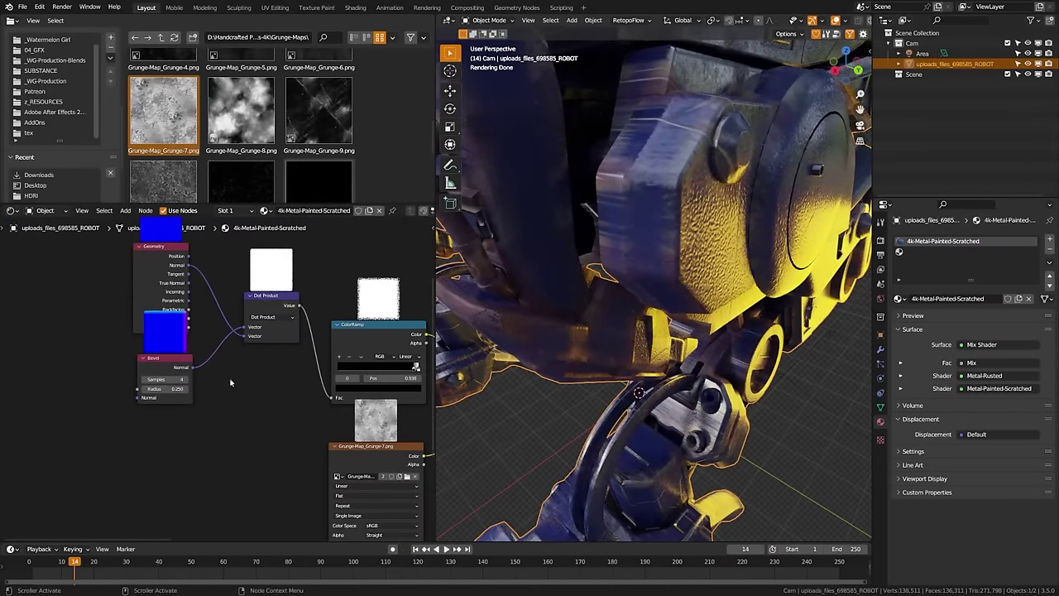
click(163, 389)
text(.5)
key(Return)
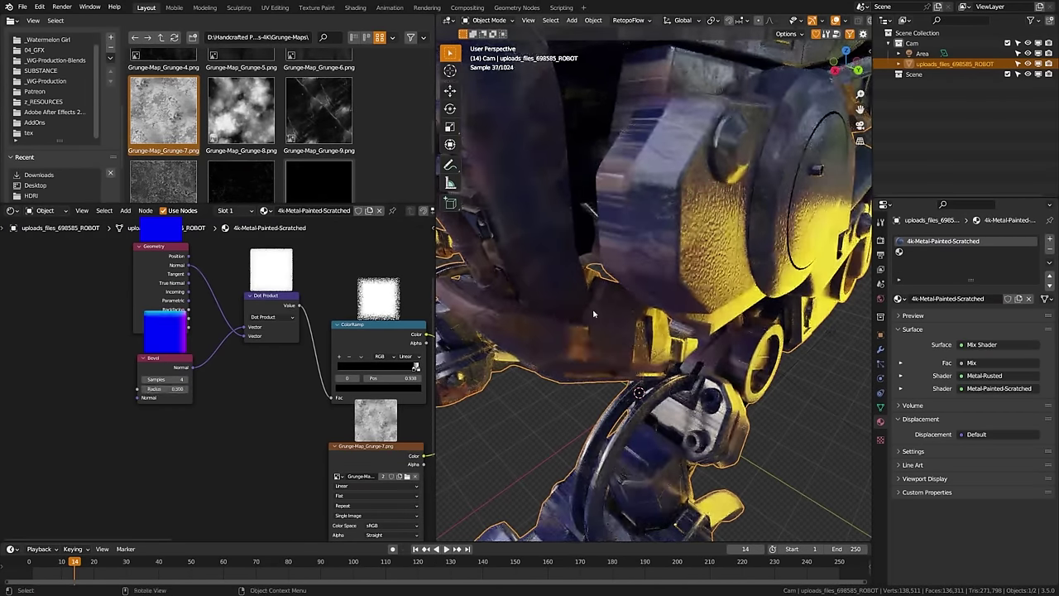
Examine the rust and painted metal blend over the whole robot from several angles
scroll(593, 314, down, 7)
middle_drag(593, 269, 594, 330)
scroll(683, 320, up, 3)
scroll(594, 330, down, 4)
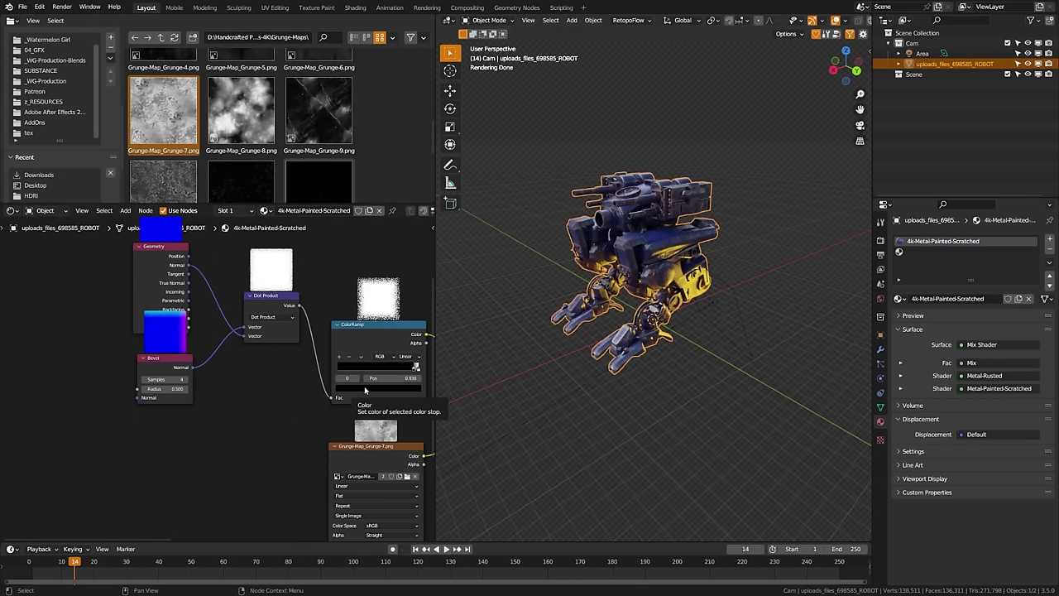
middle_drag(639, 284, 708, 269)
scroll(603, 252, up, 3)
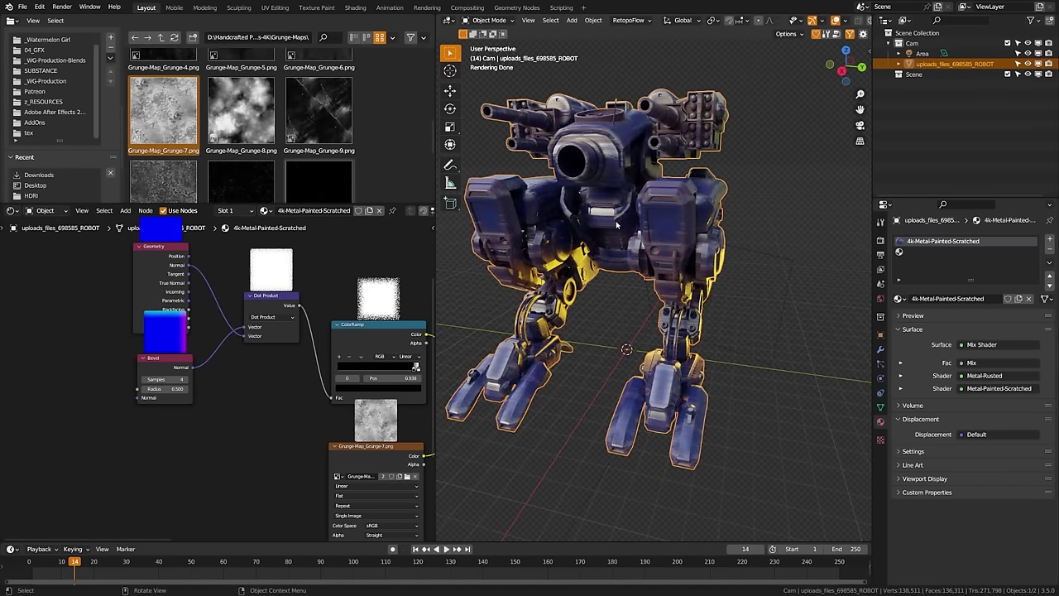
middle_drag(616, 224, 671, 257)
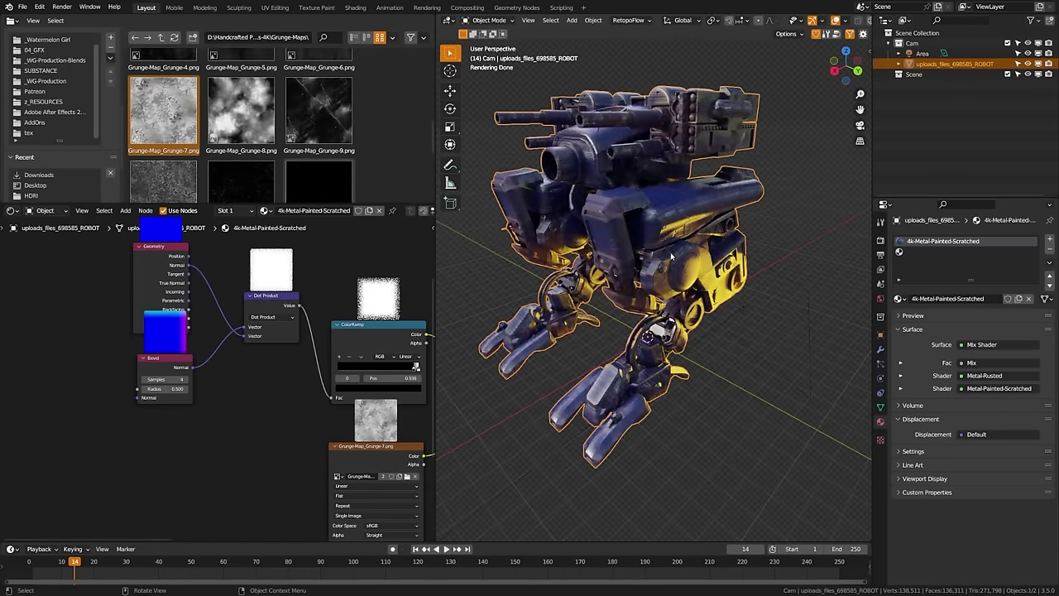